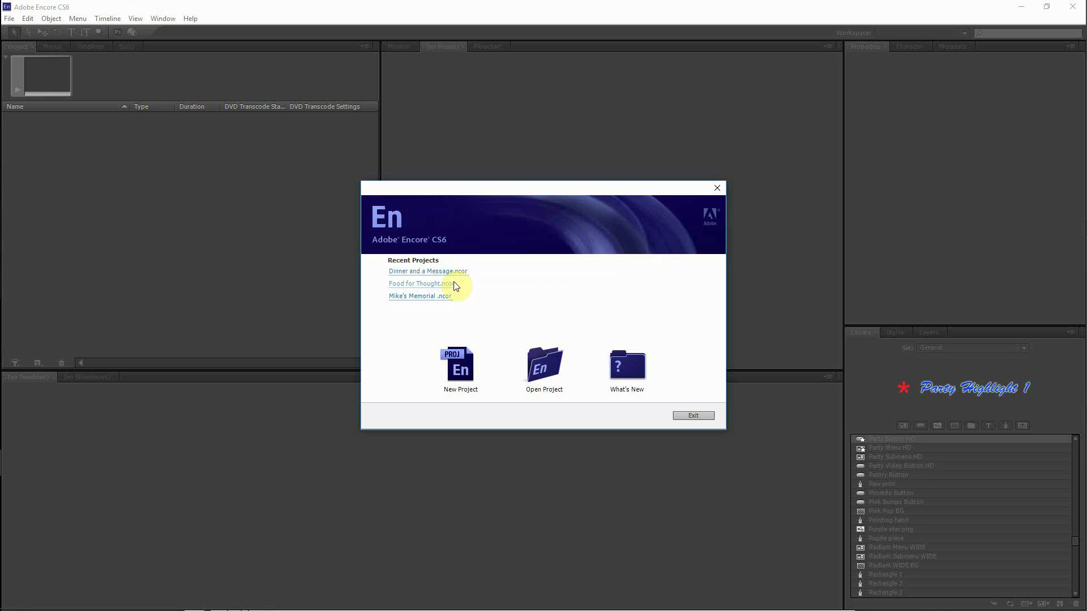
Start a new project and open the folder browser for its location.
click(464, 362)
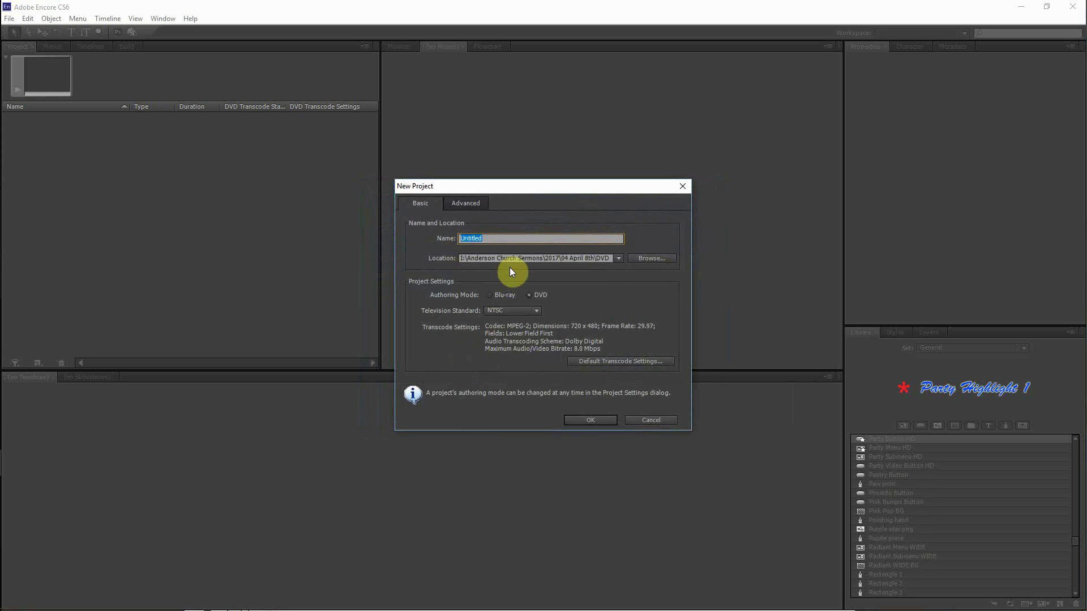
click(640, 260)
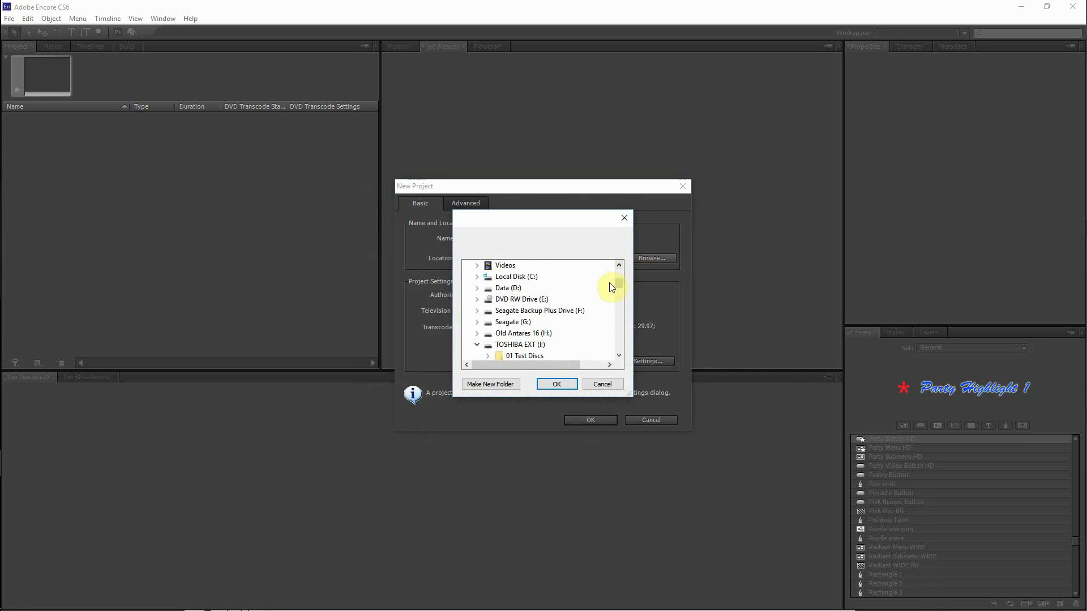
click(515, 290)
click(521, 311)
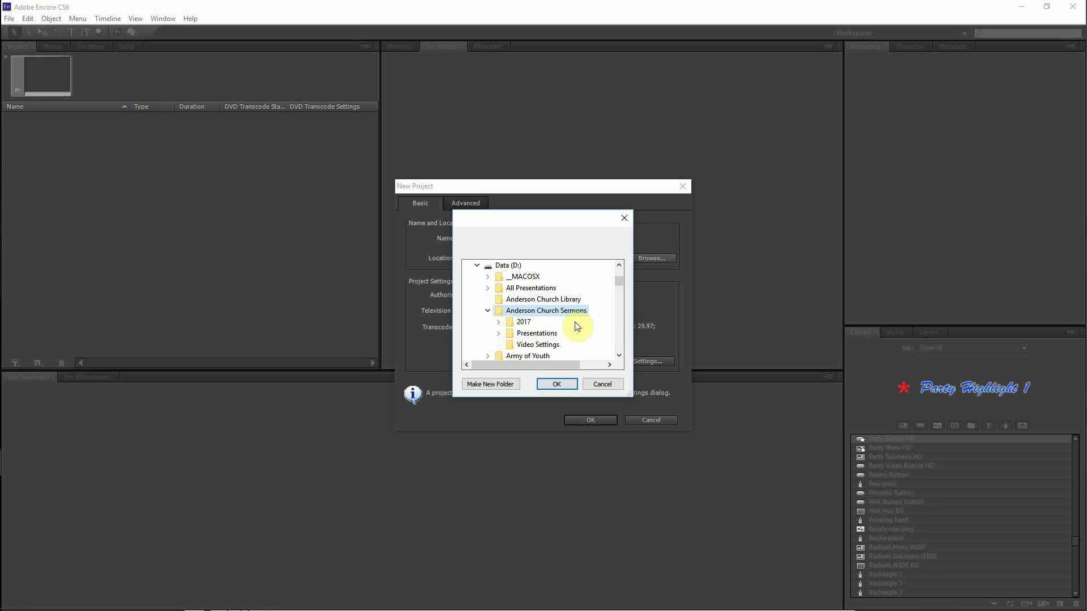
click(524, 324)
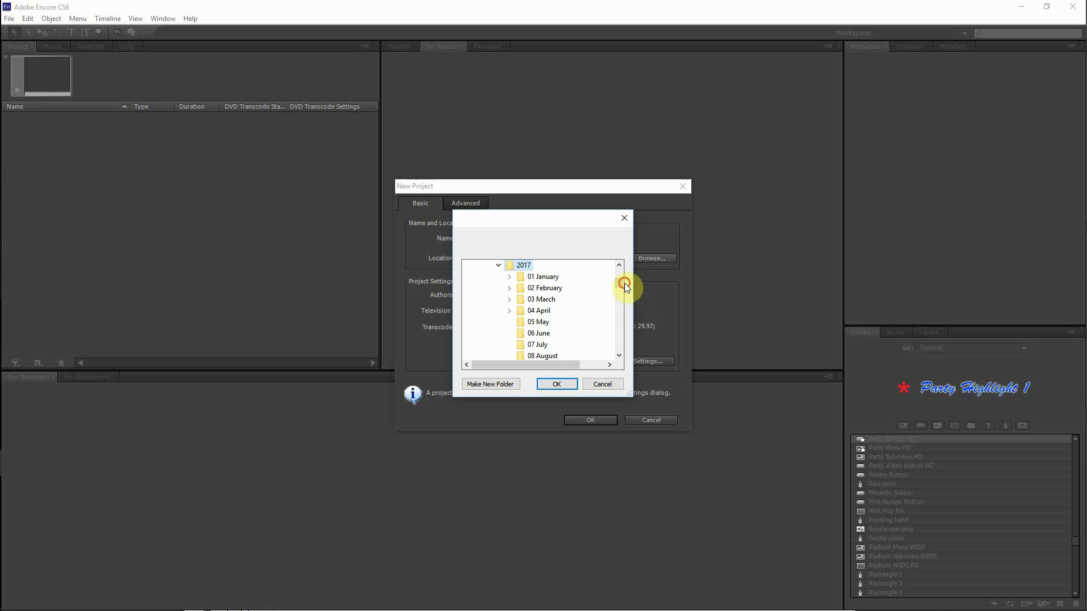
mouse_move(620, 284)
mouse_down()
mouse_move(620, 294)
mouse_move(616, 285)
mouse_up()
click(547, 279)
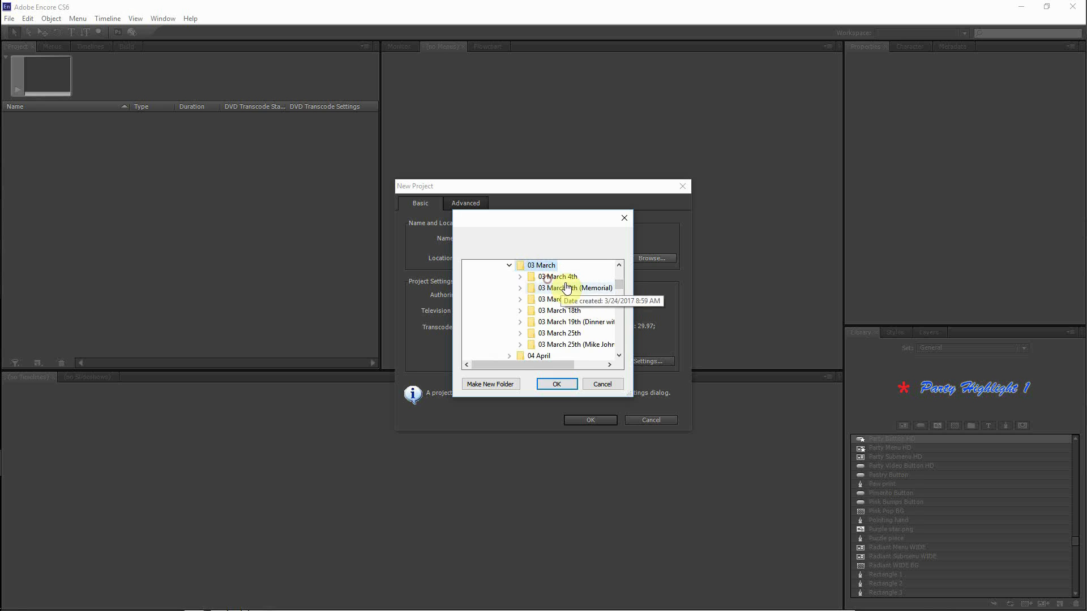
click(589, 321)
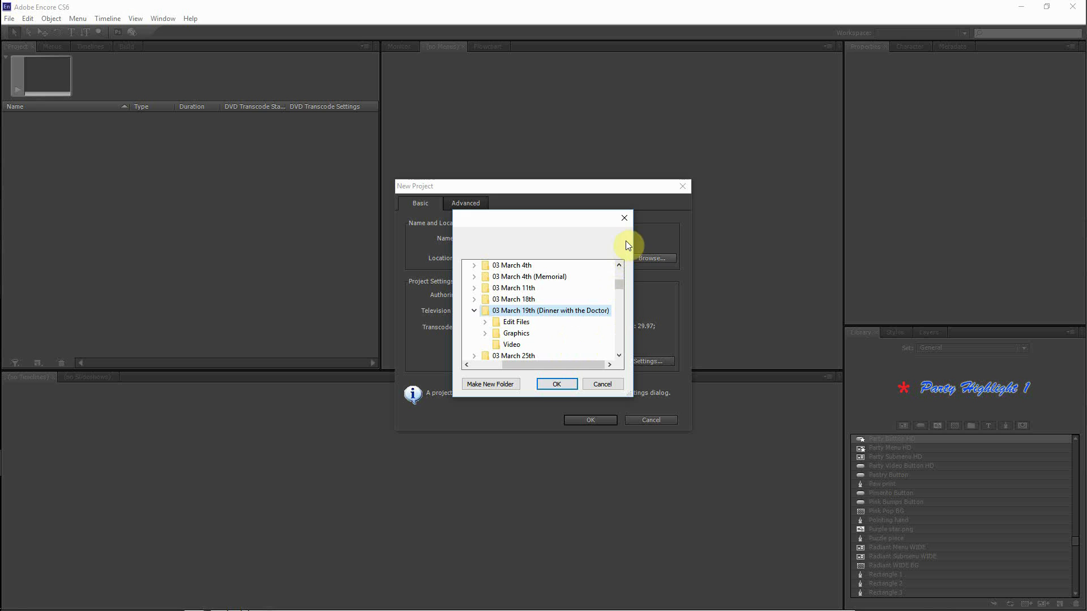
drag(619, 286, 618, 266)
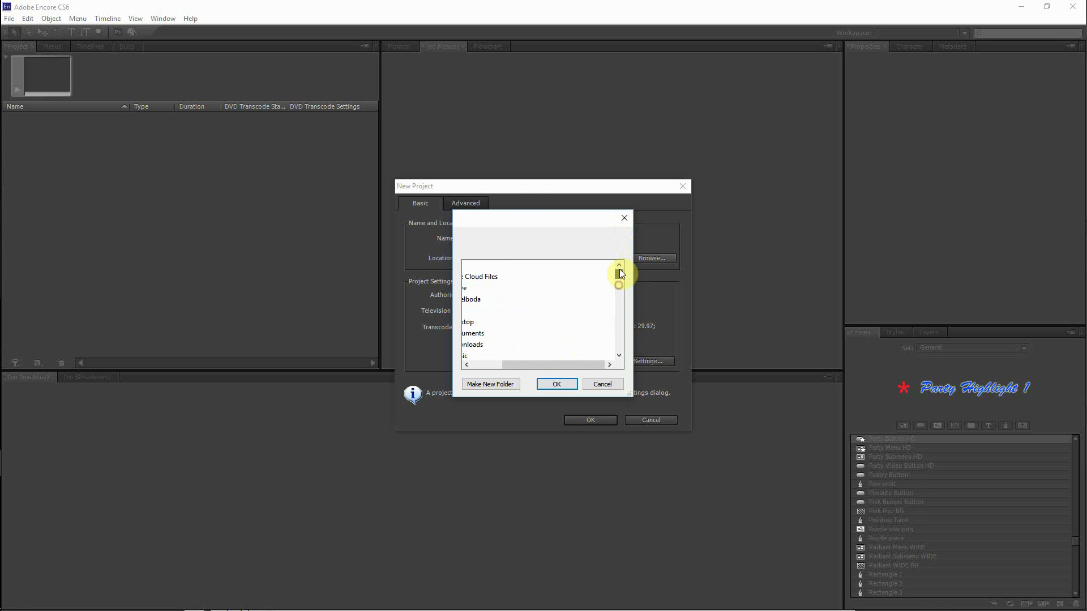
drag(539, 364, 507, 364)
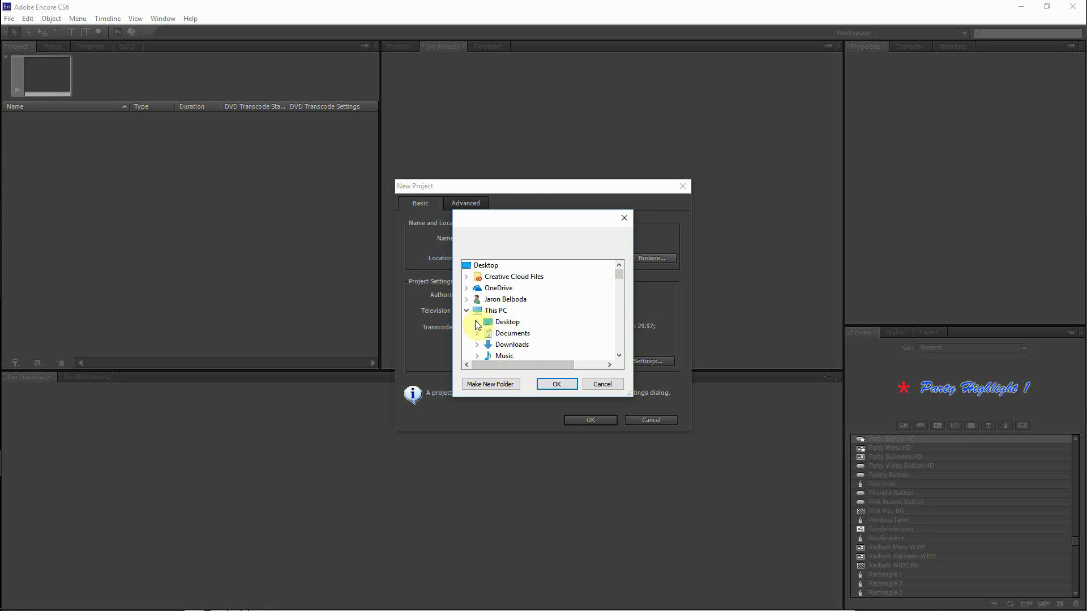
drag(622, 275, 618, 267)
click(487, 300)
click(477, 356)
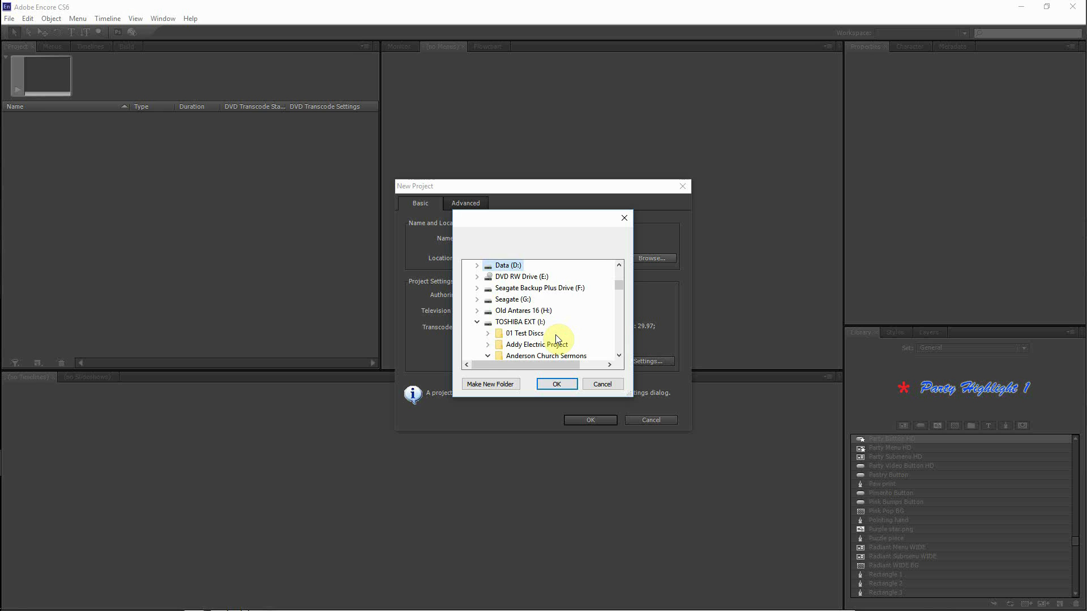
Select the "03 March 19th (Dinner with the Doctor)" folder in the church sermons folder on TOSHIBA EXT (I:).
scroll(558, 339, down, 8)
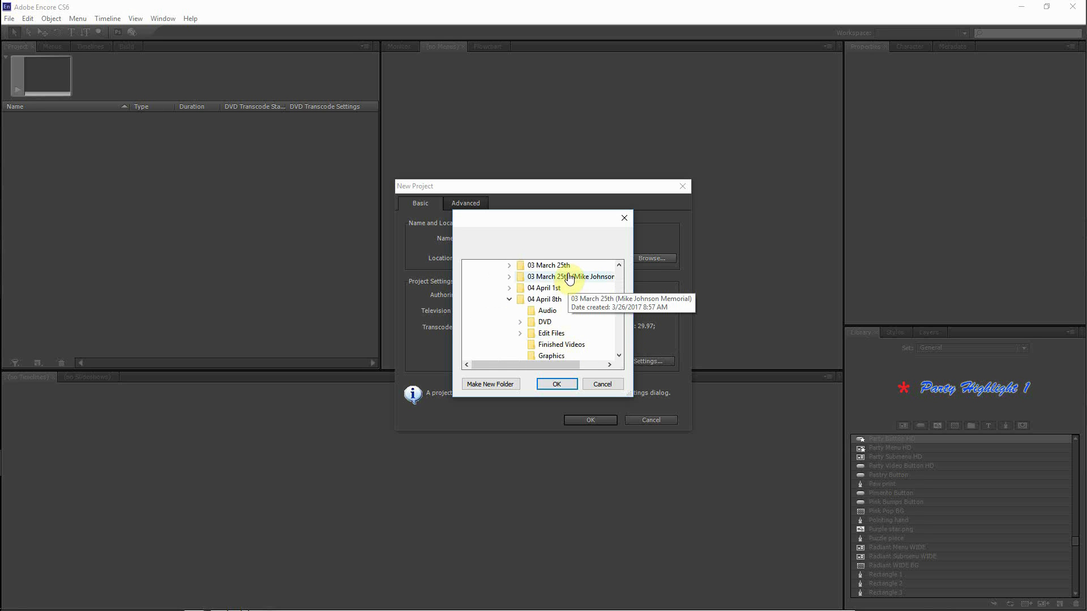
scroll(569, 278, up, 3)
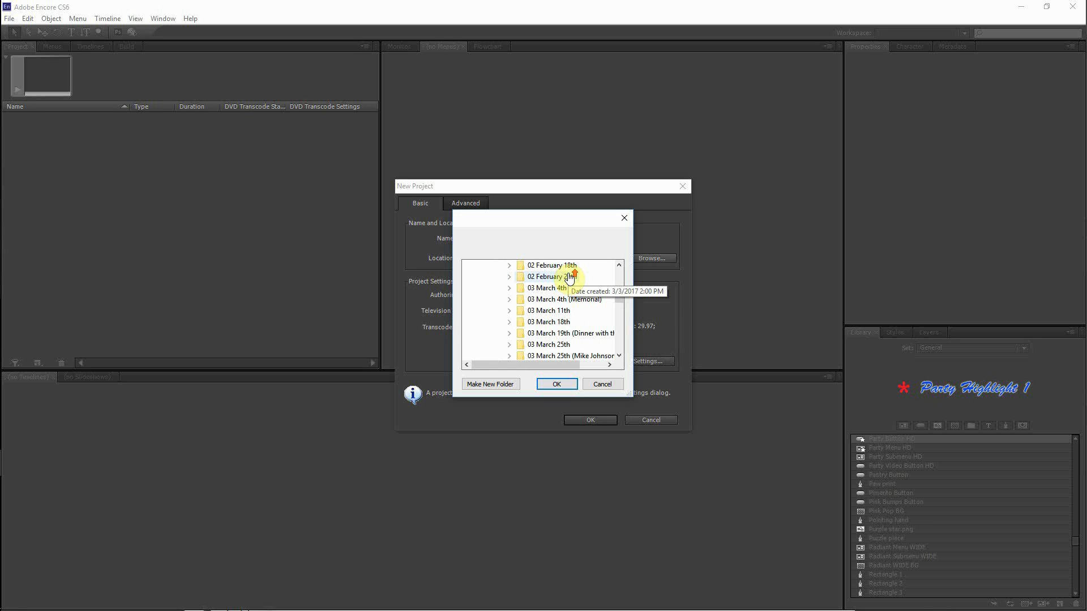
click(589, 333)
click(541, 322)
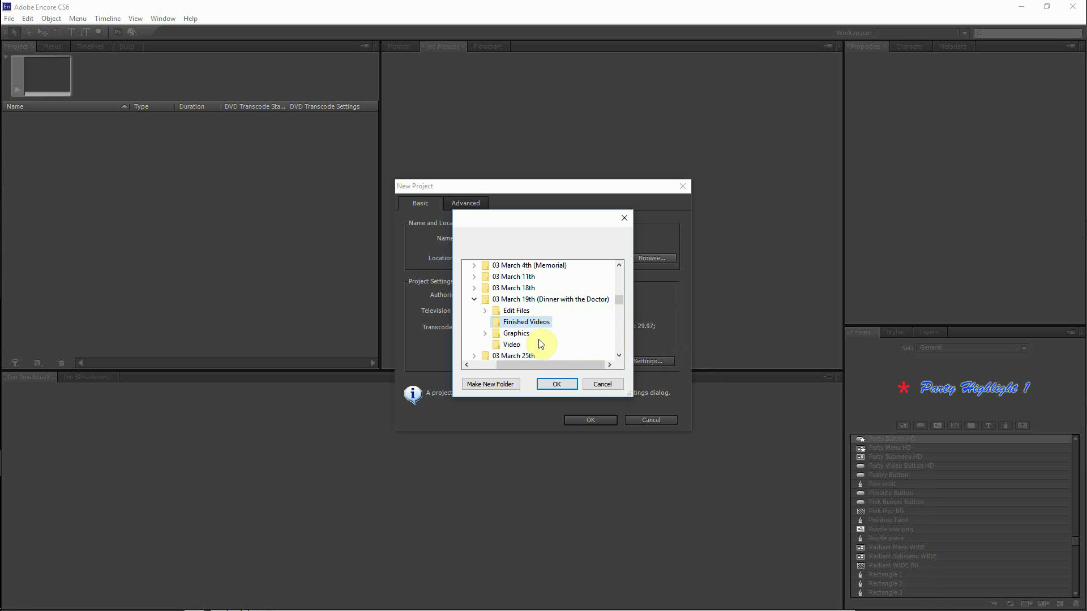
click(492, 300)
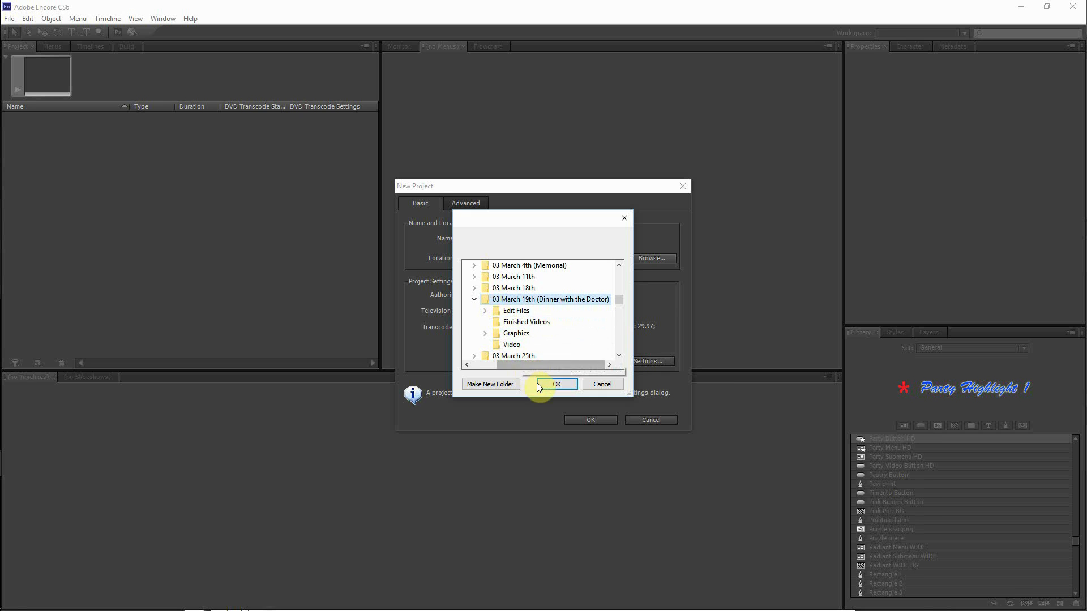
Create a subfolder named DVD in the selected folder and use it as the project location.
click(491, 384)
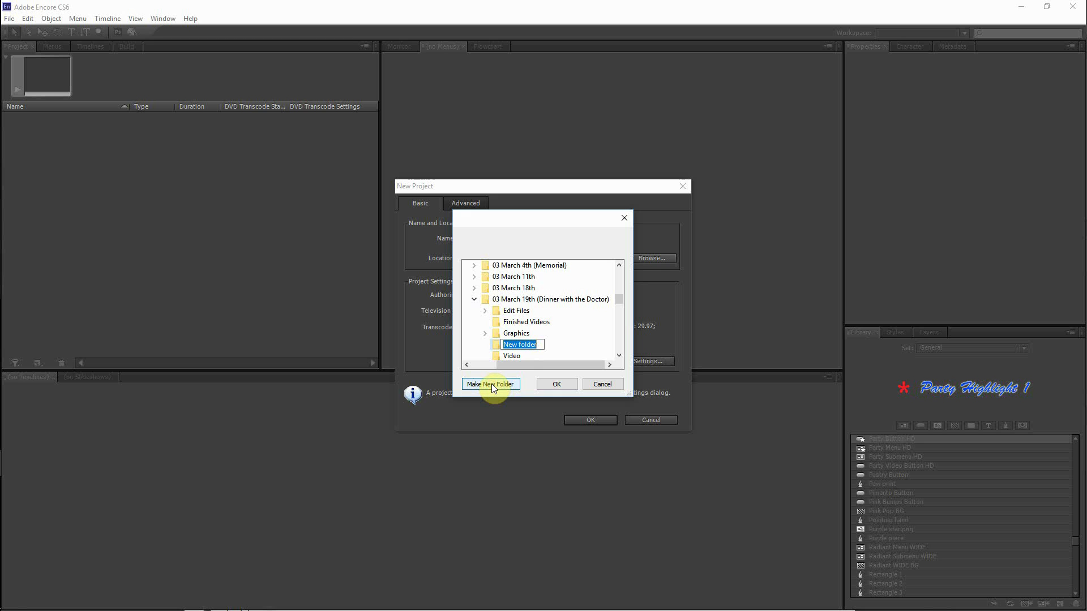
text(DVD)
key(Return)
click(557, 385)
Name the project "There's a Pill for That" and create it with the DVD authoring mode and NTSC standard.
click(525, 237)
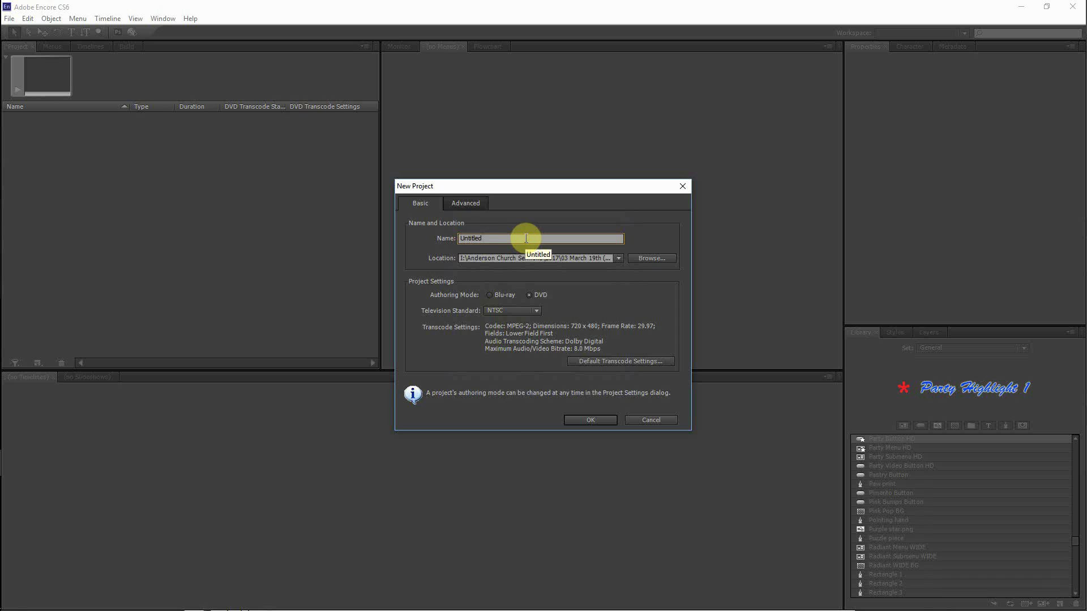
double_click(526, 238)
text(There's a P)
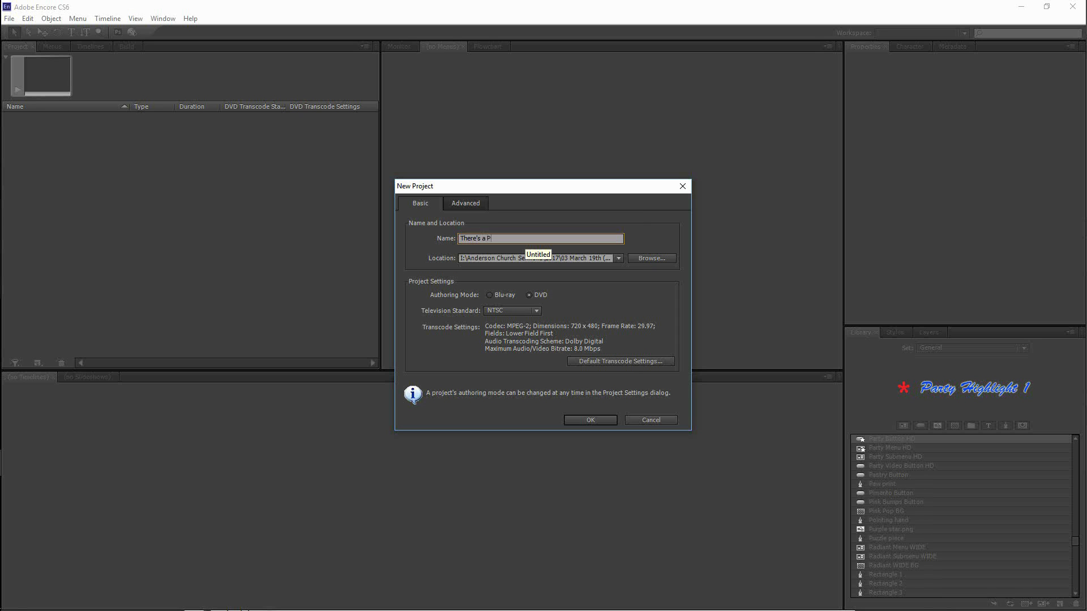
text(ill )
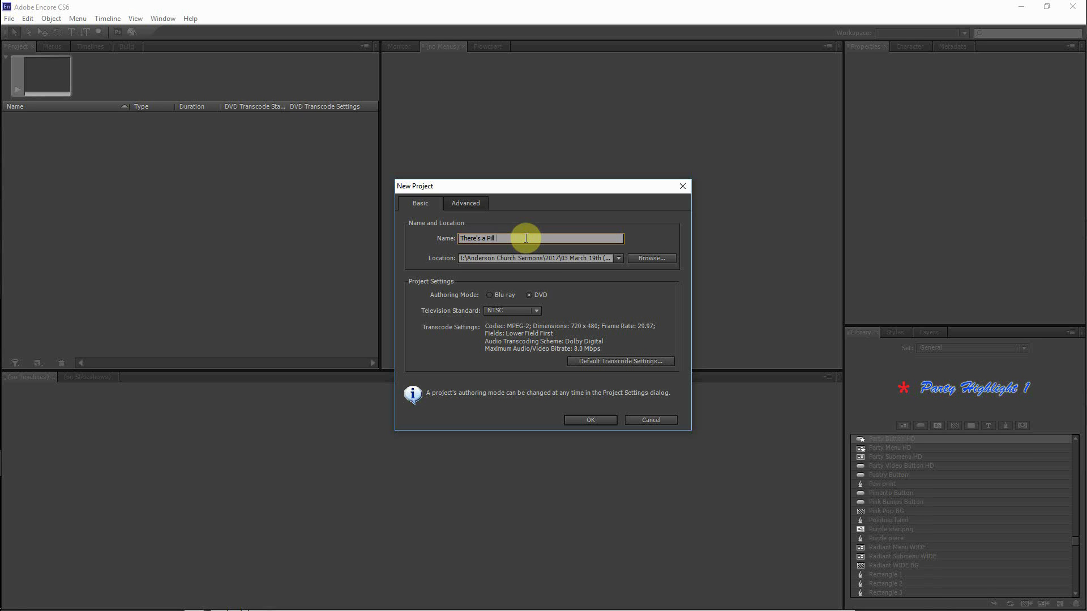
text(for That)
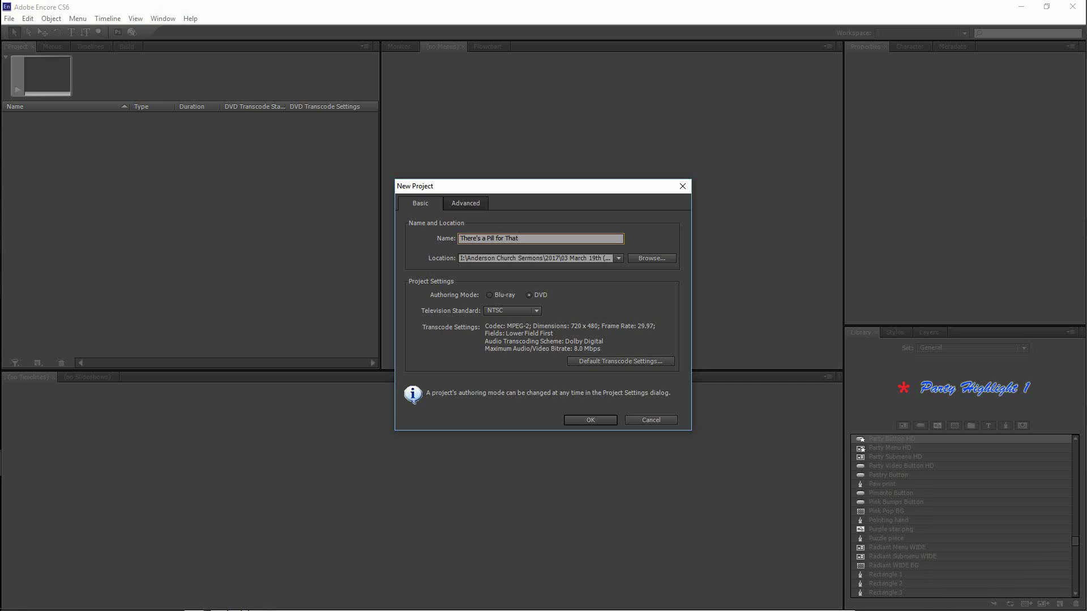
click(591, 420)
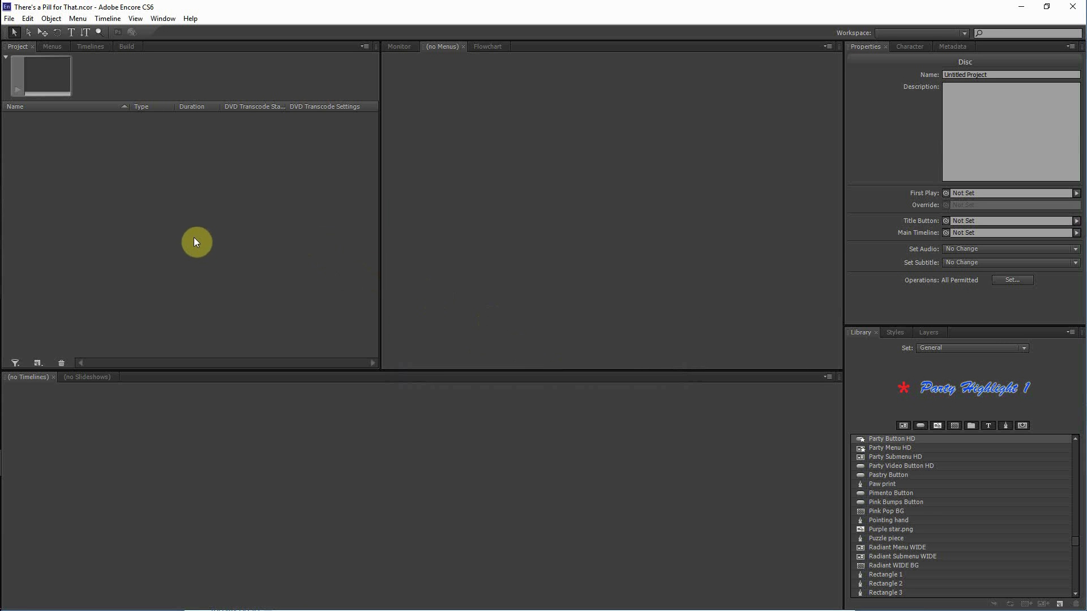
Switch to File Explorer and open the Finished Videos folder inside 2017 > "03 March 19th (Dinner with the Doctor)".
key(alt+Tab)
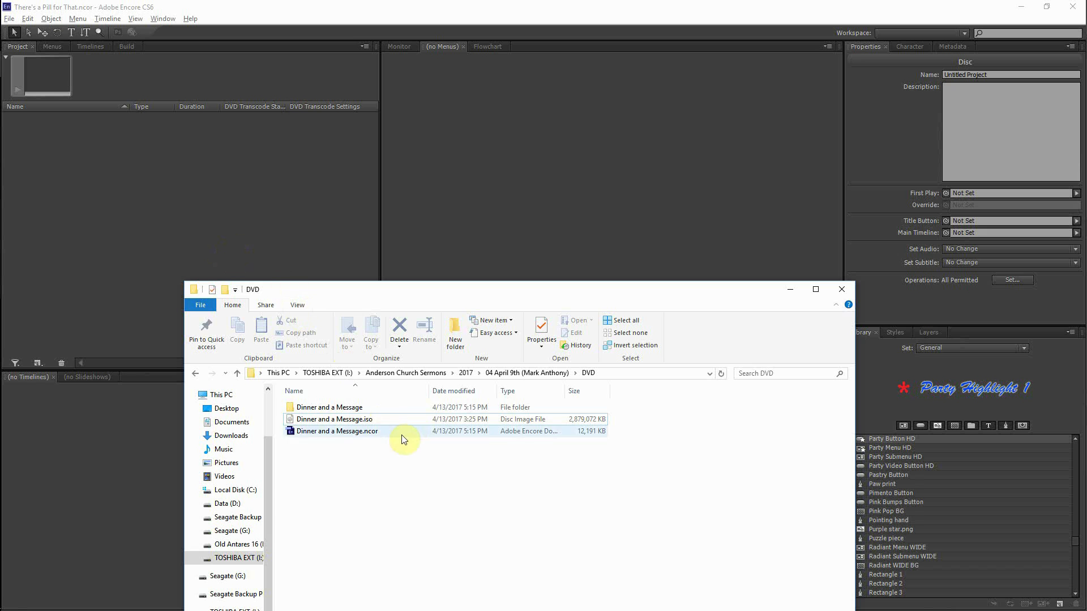
click(478, 373)
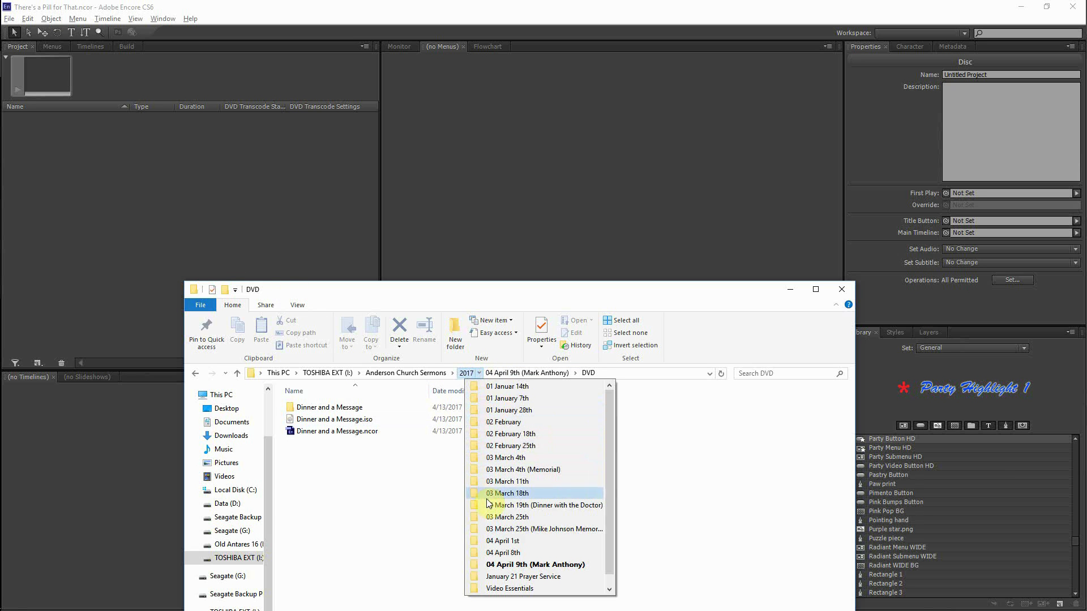
click(493, 505)
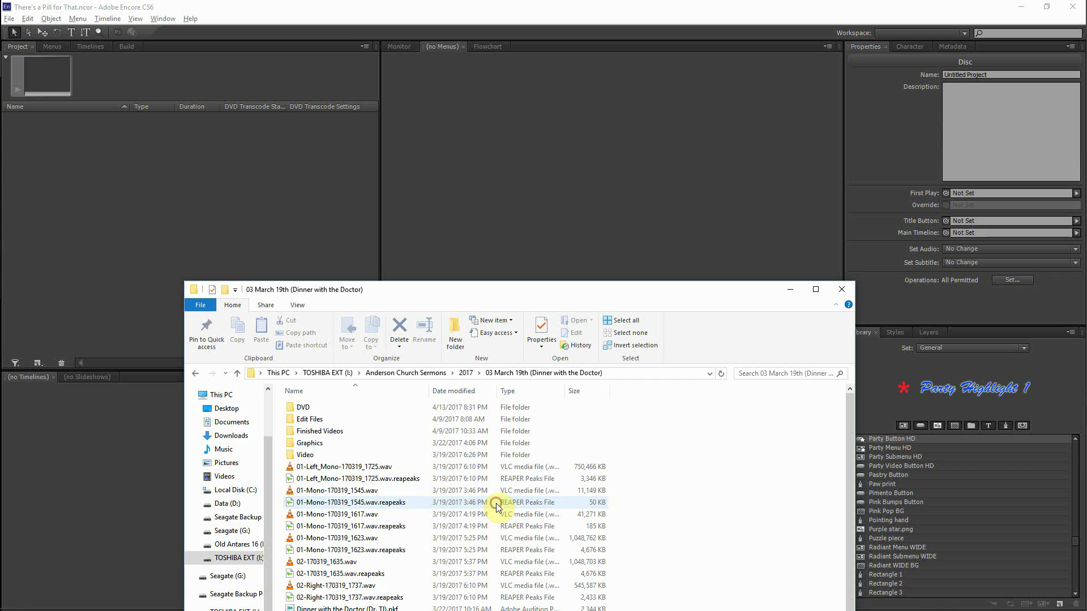
double_click(339, 431)
drag(481, 290, 579, 98)
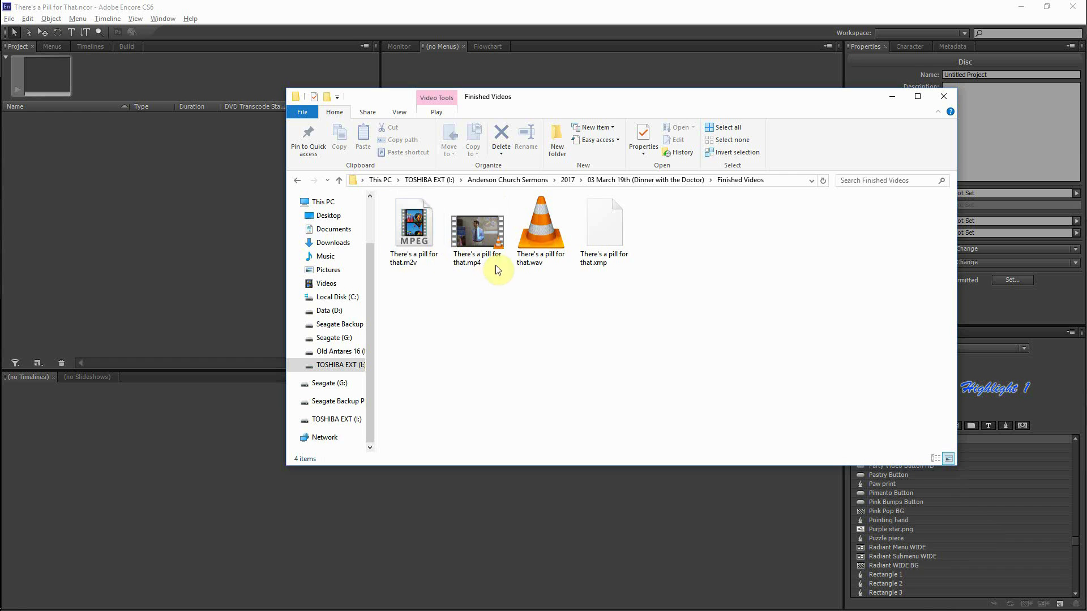
Import "There's a pill for that.m2v" and "There's a pill for that.wav" into the Encore project as assets.
click(549, 234)
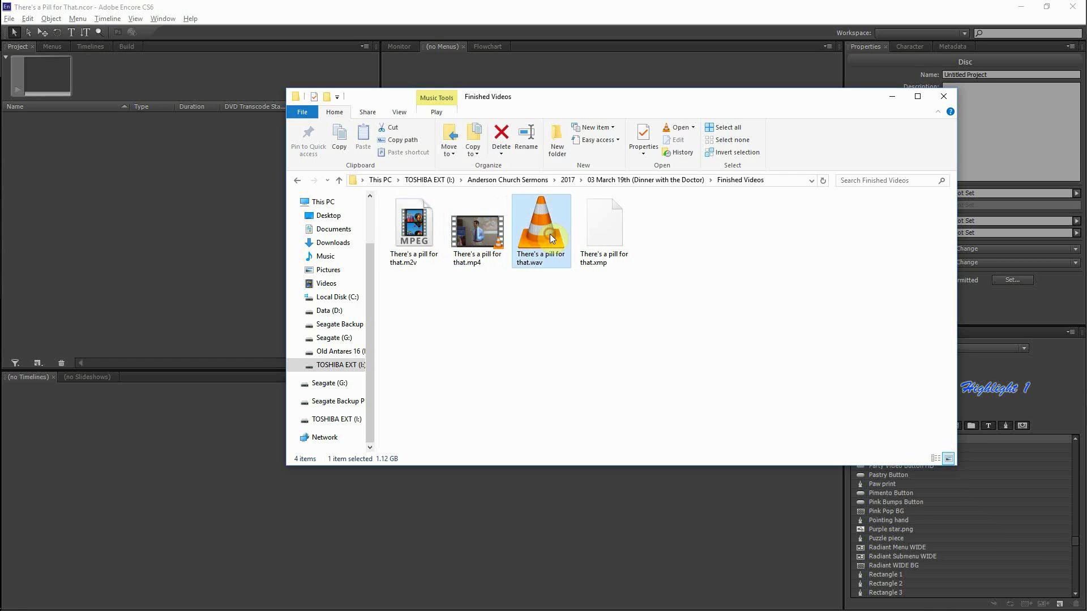
ctrl+click(416, 242)
drag(417, 242, 173, 273)
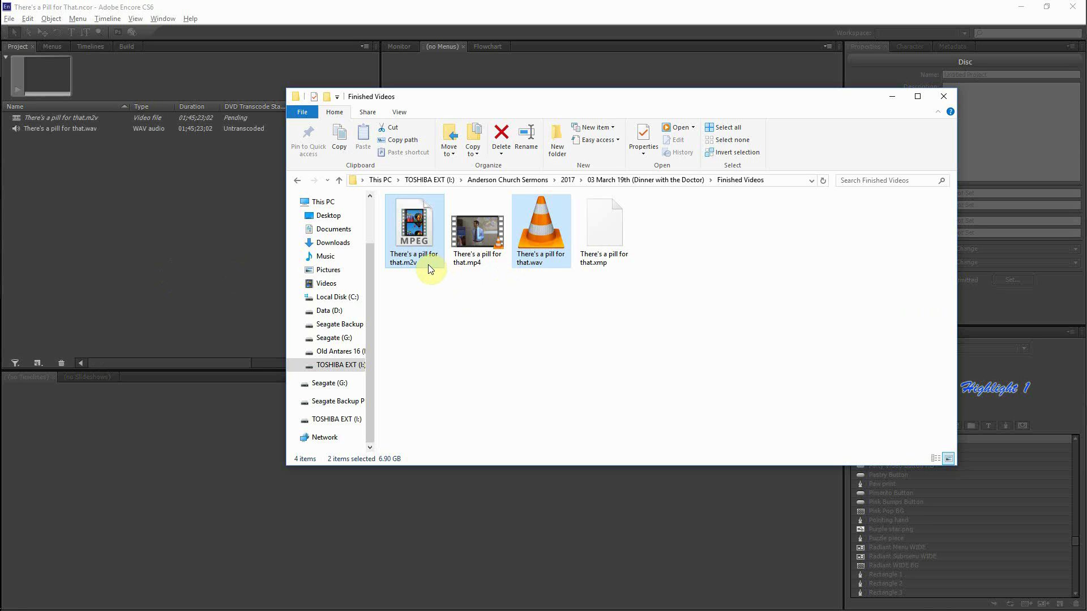
click(457, 314)
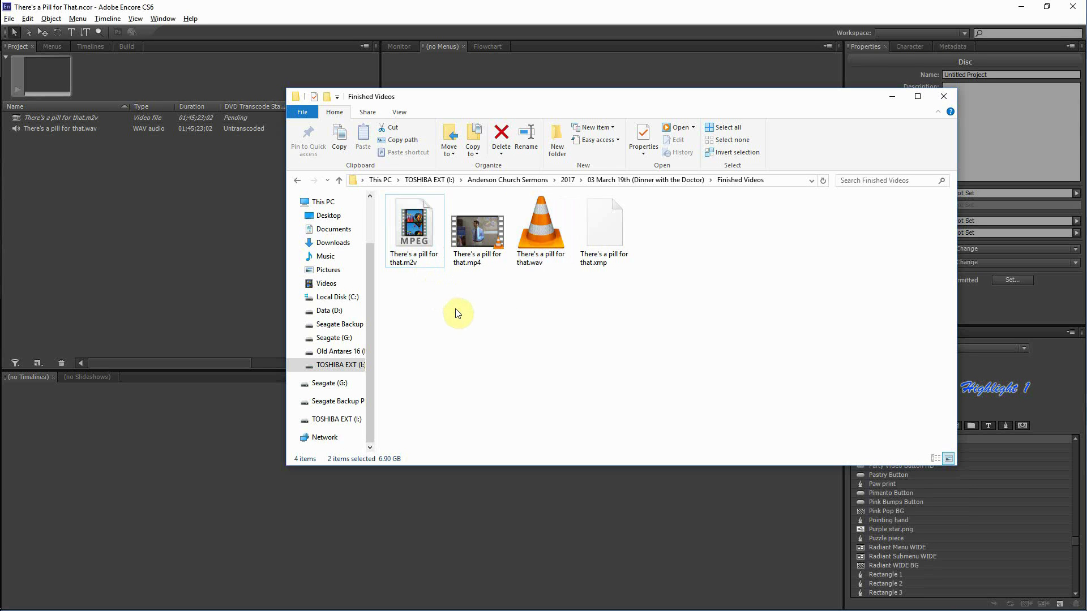
click(470, 249)
click(437, 244)
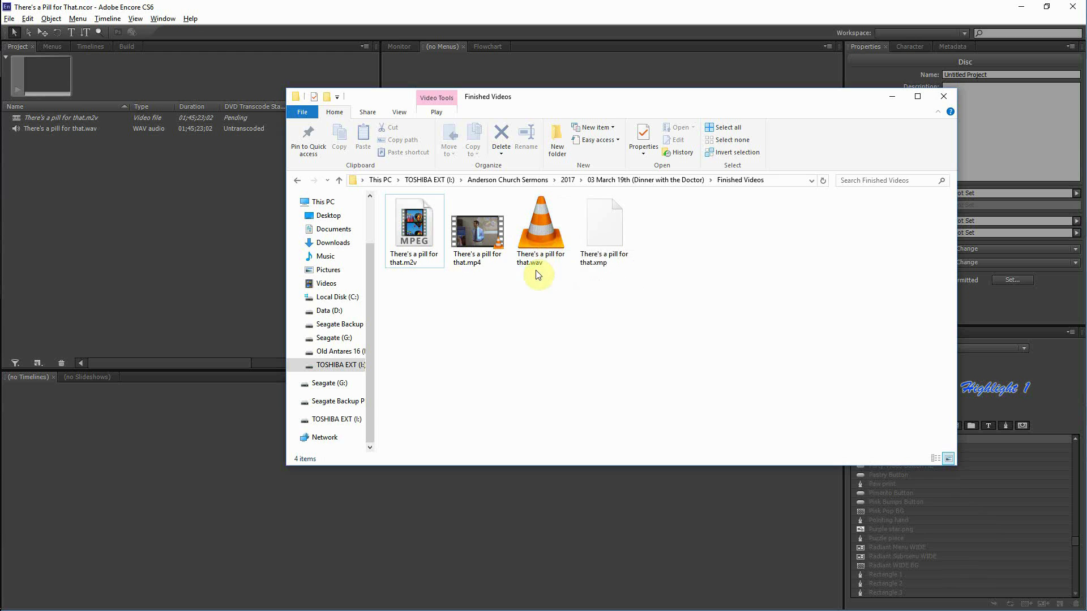
mouse_move(491, 235)
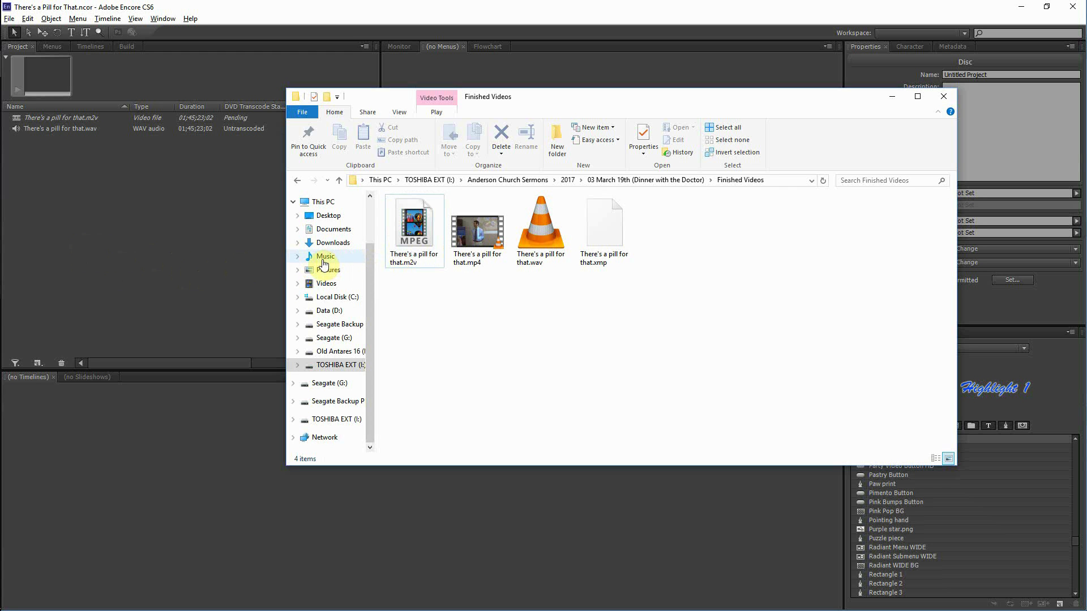
Search for Adobe Media Encoder in Windows and launch Adobe Media Encoder CC 2017.
key(super)
text(med)
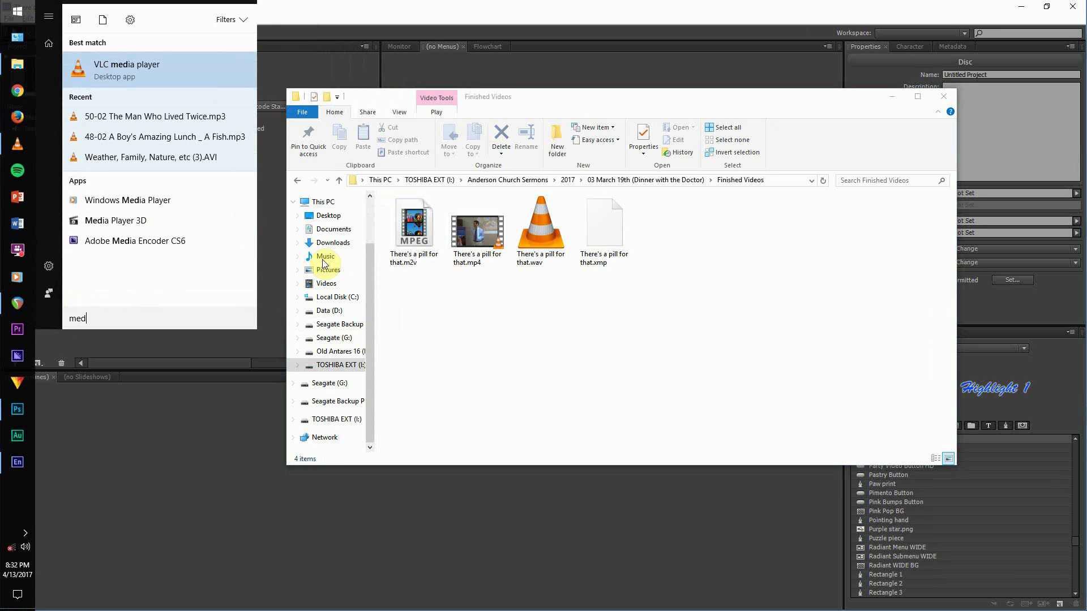
text(i enco)
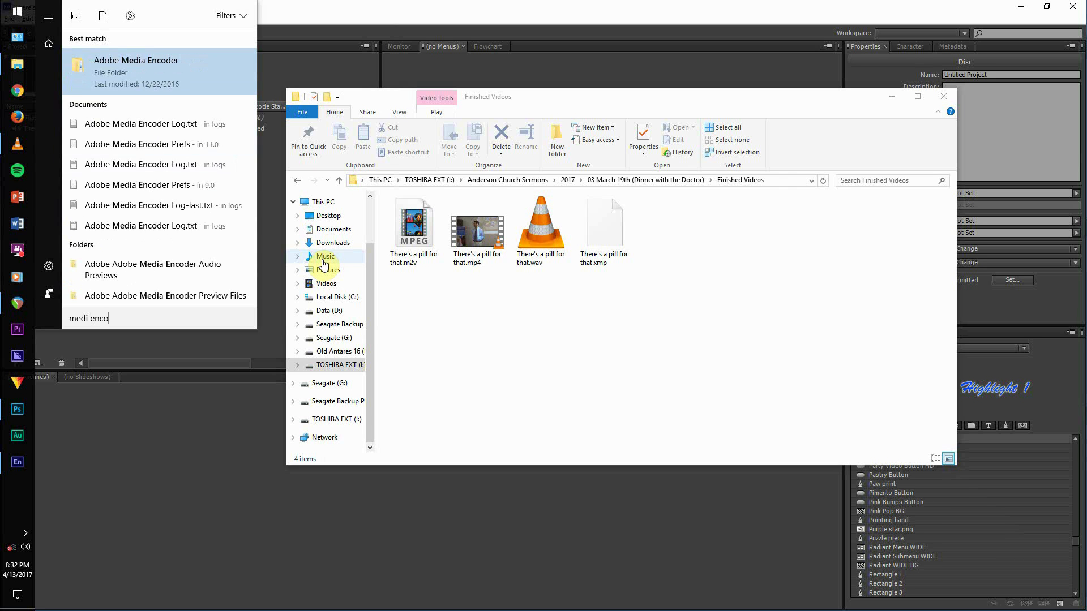
key(ctrl+a)
text(encod)
key(Return)
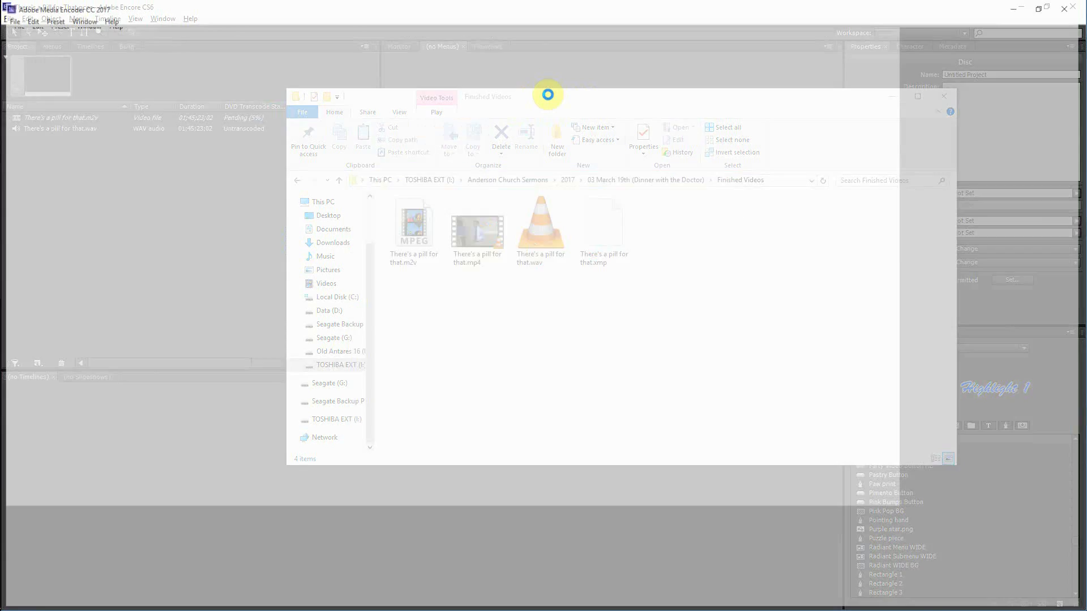
Add "There's a pill for that.mp4" from Finished Videos to the encoding queue and set its output format to MPEG2-DVD.
key(alt+Tab)
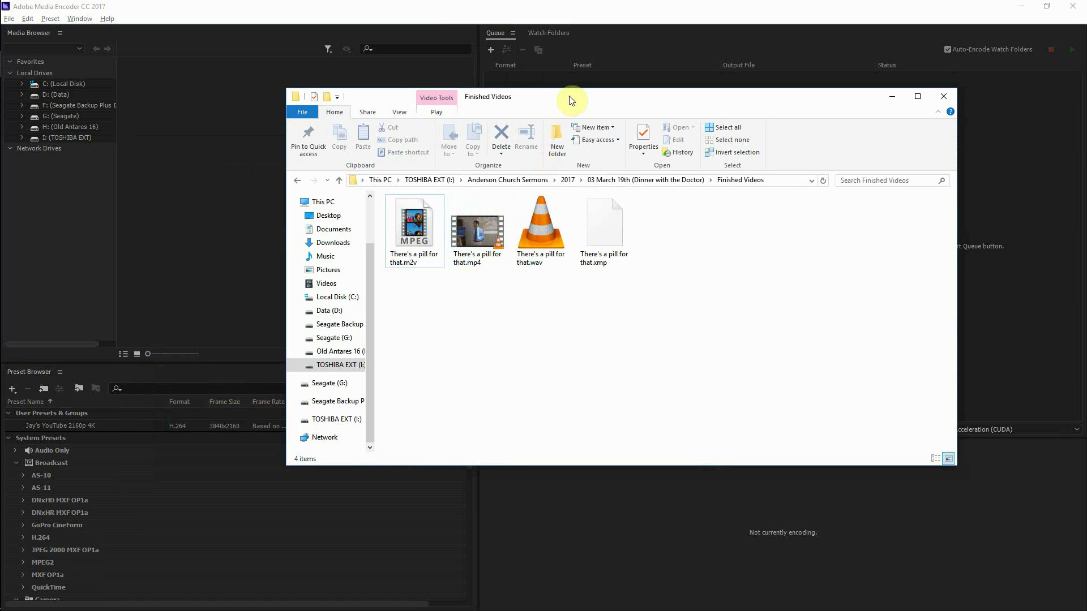
drag(566, 97, 291, 151)
drag(196, 278, 731, 226)
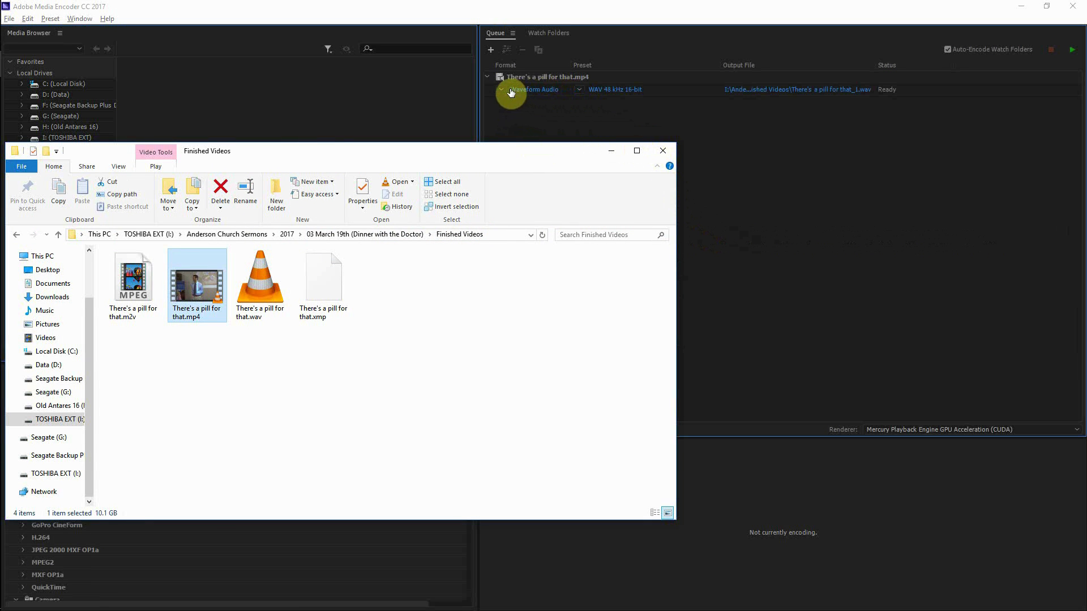
click(504, 90)
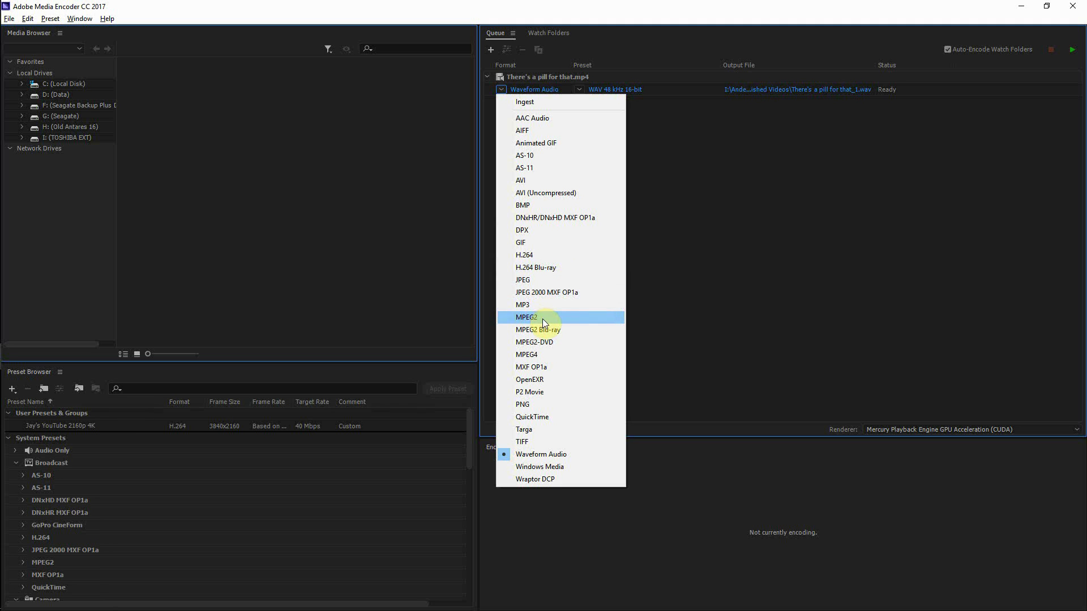
click(562, 348)
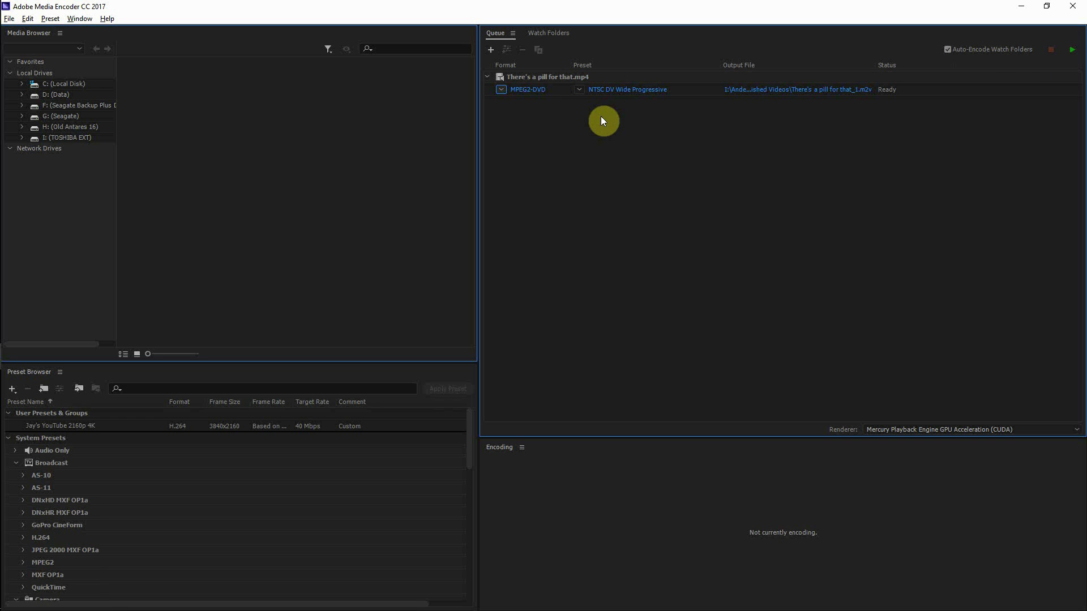
Switch to File Explorer and examine "There's a pill for that.m2v" and "There's a pill for that.wav" in Finished Videos.
key(alt+Tab)
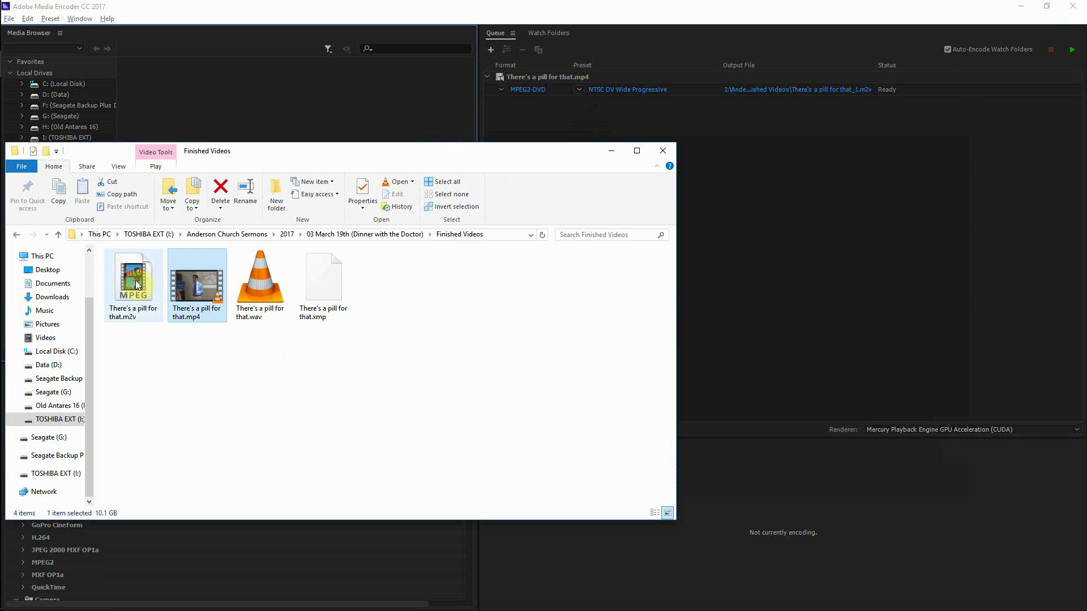
click(136, 284)
click(264, 283)
click(395, 344)
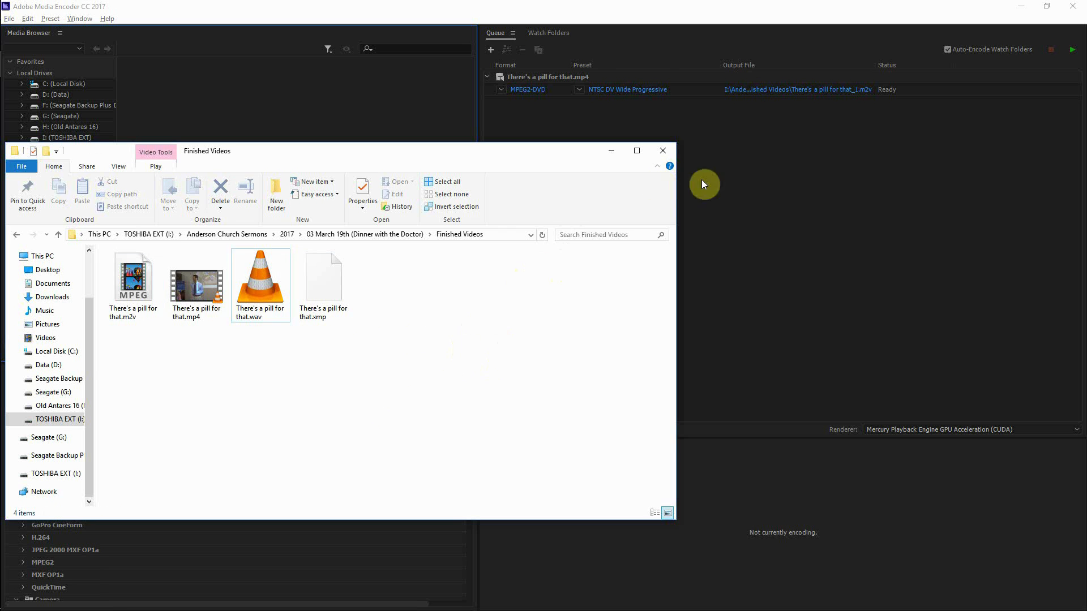
Return to Adobe Media Encoder and remove "There's a pill for that.mp4" from the encoding queue.
click(538, 77)
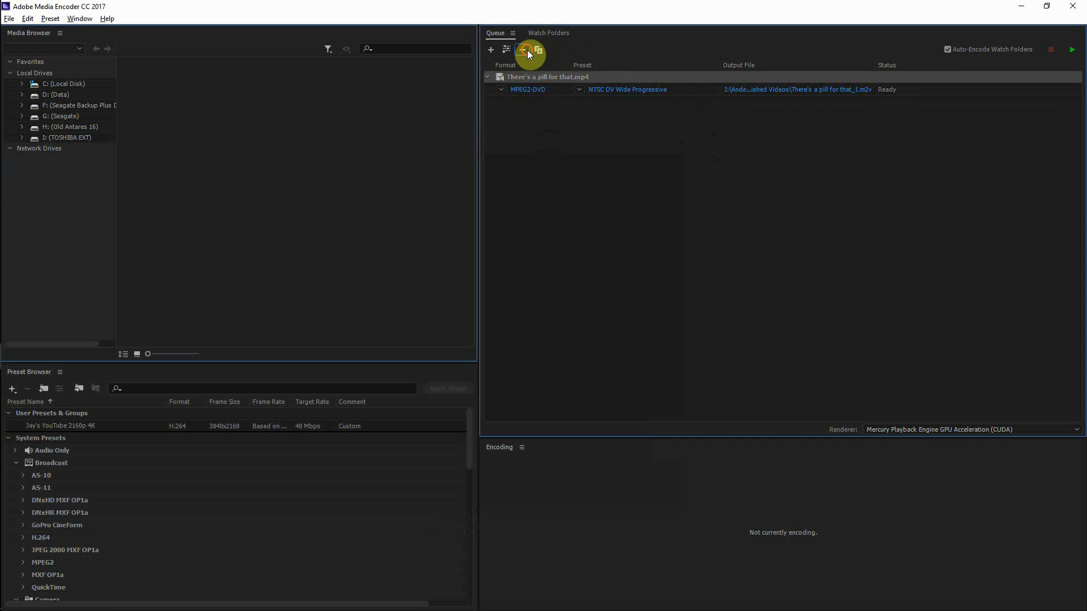
click(523, 50)
click(594, 344)
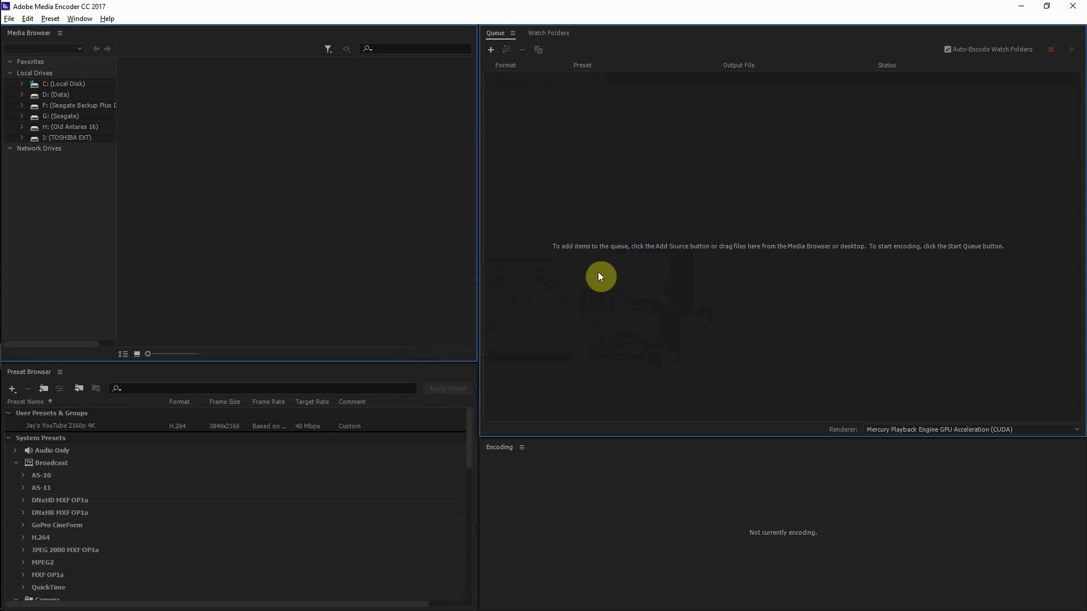
In Adobe Encore, create one timeline from "There's a pill for that.m2v" and "There's a pill for that.wav" and move its playhead to 00;01;51;00.
key(alt+Tab)
key(alt+Tab)
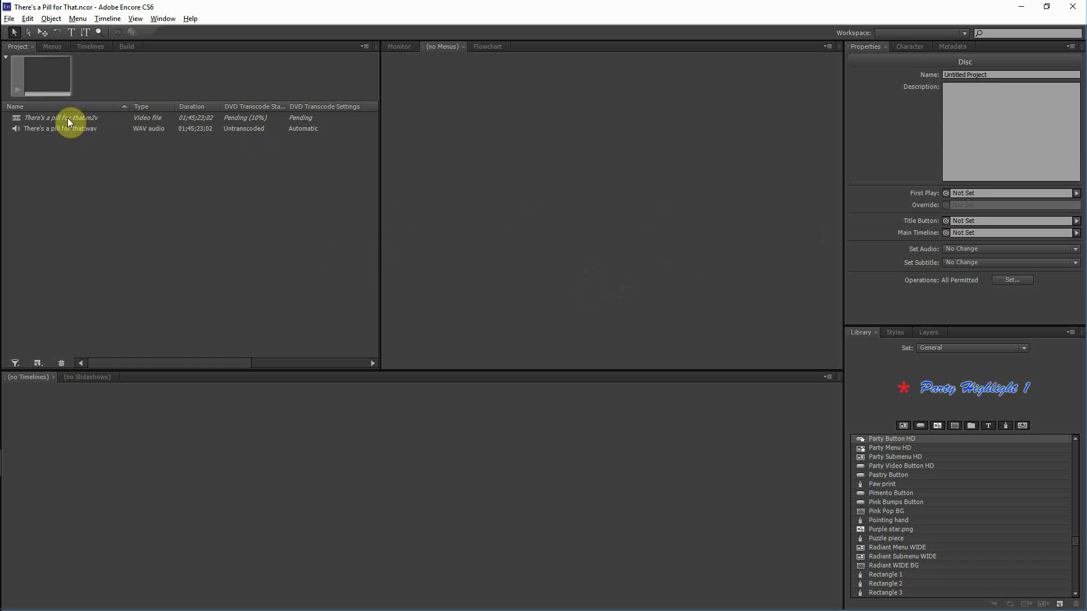
click(35, 121)
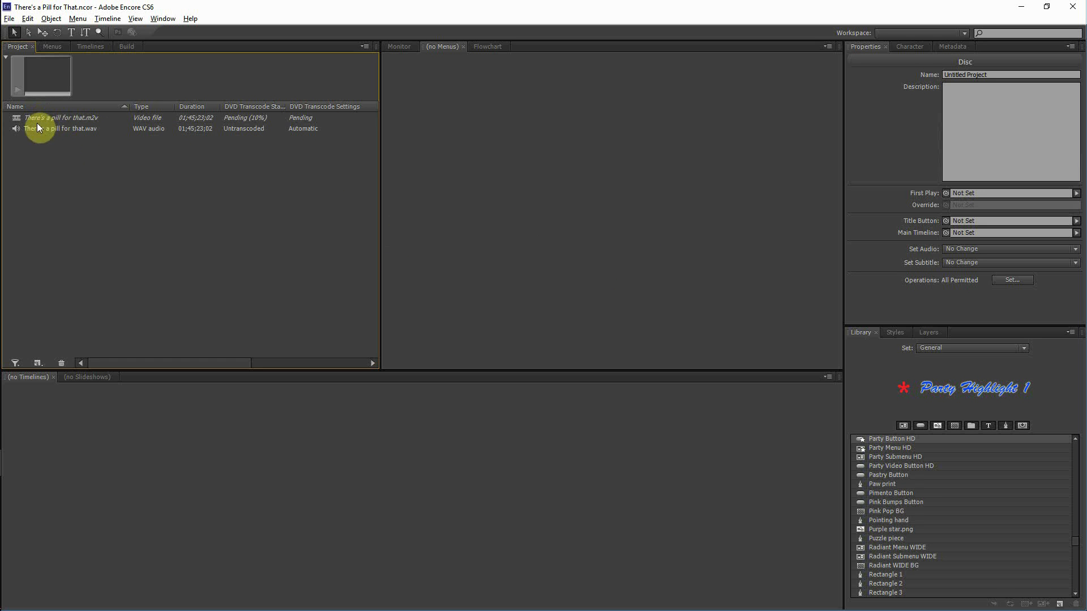
shift+click(42, 128)
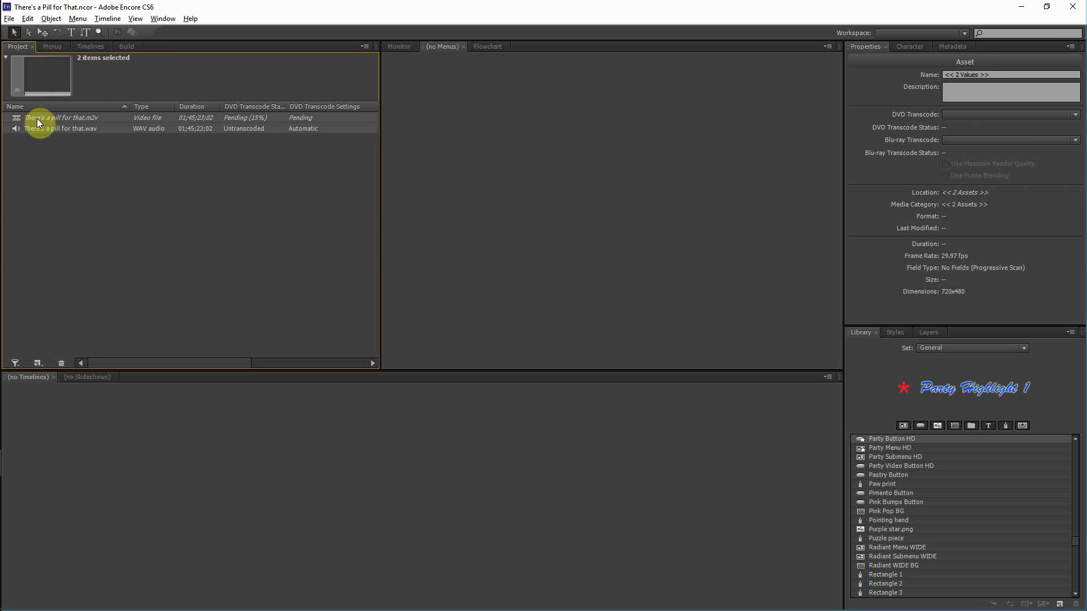
right_click(36, 118)
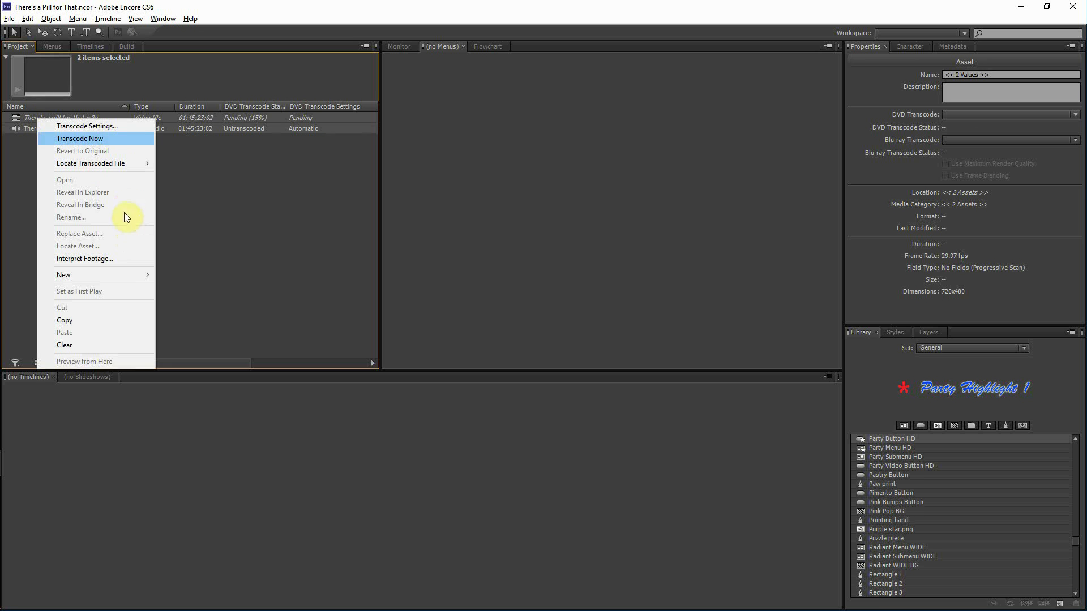
mouse_move(122, 272)
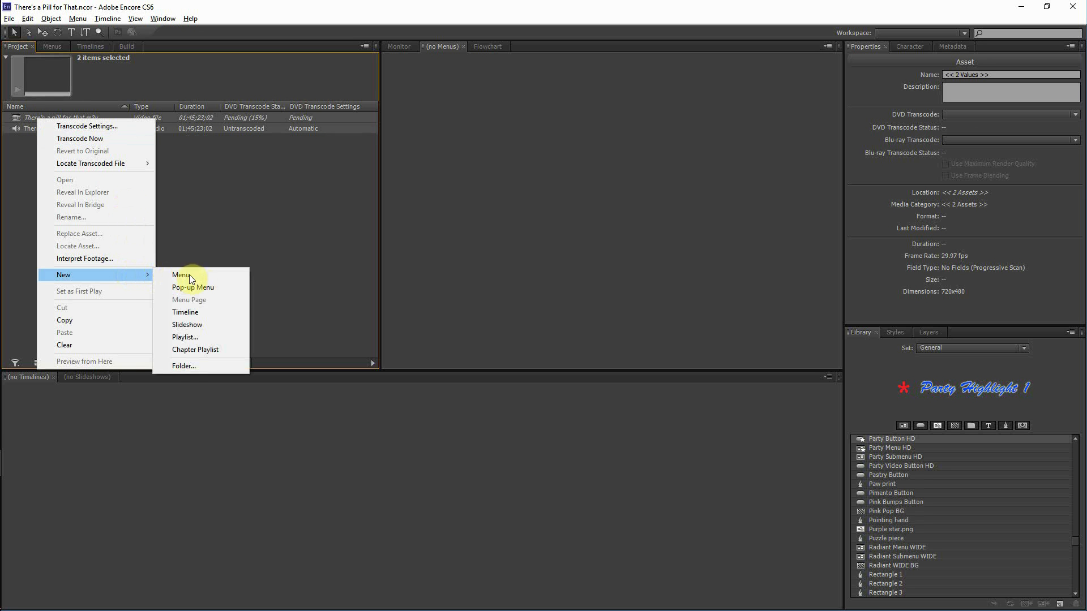
click(198, 314)
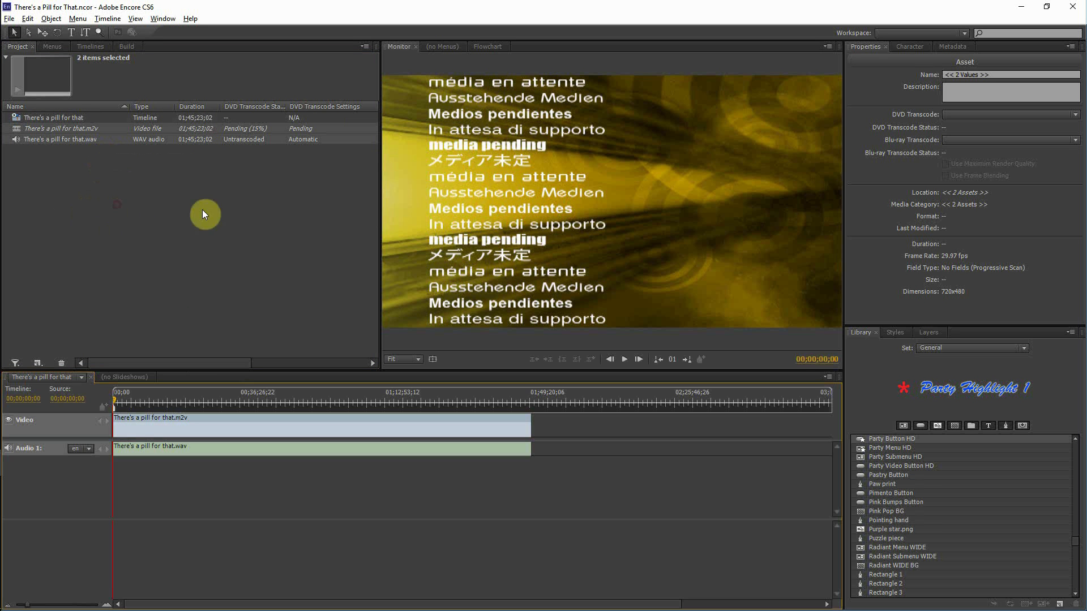
click(332, 208)
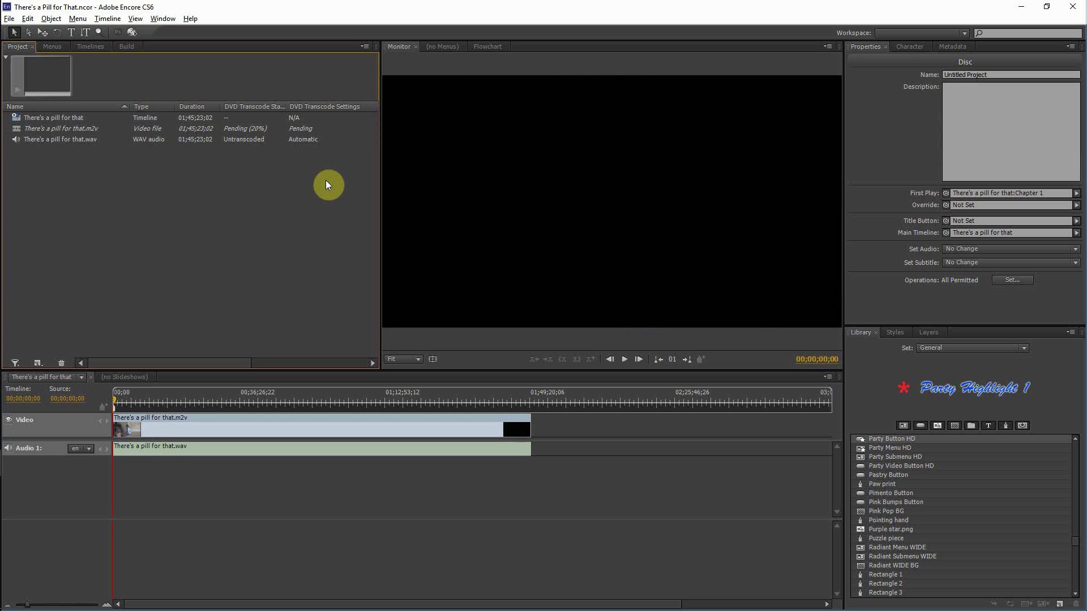
click(121, 402)
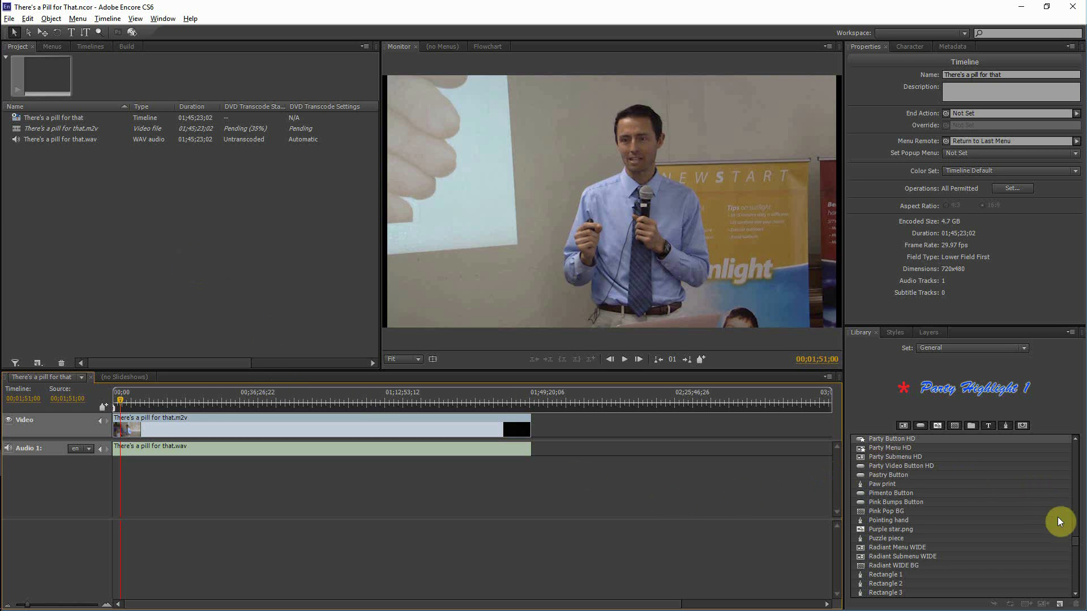
Preview the Gritty Noir and Glass menu templates in the General library set and add Gritty Noir Menu SD to the project.
drag(1076, 540, 1078, 511)
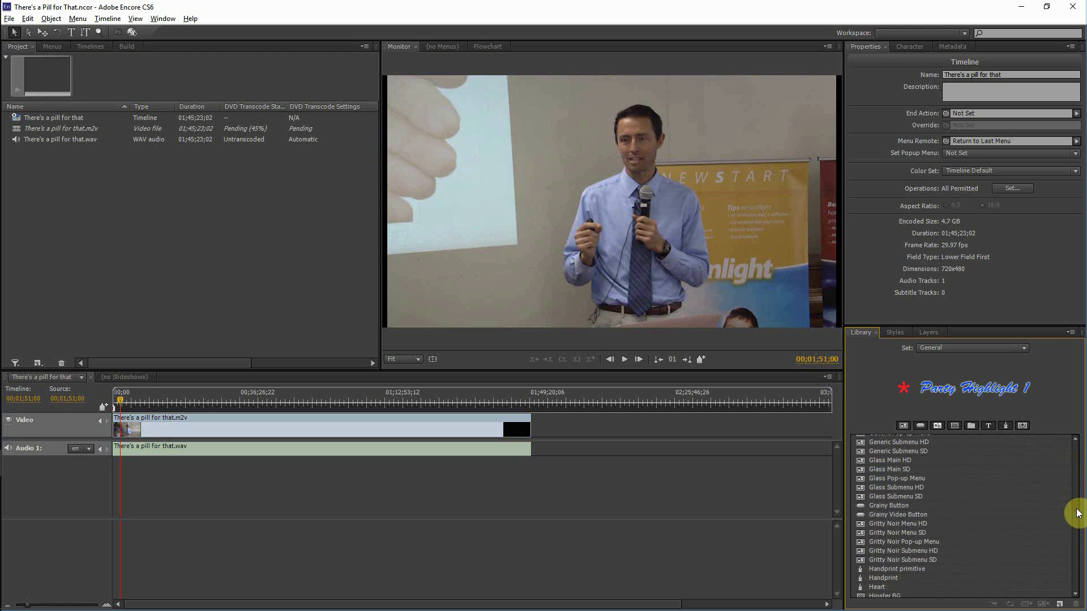
click(897, 524)
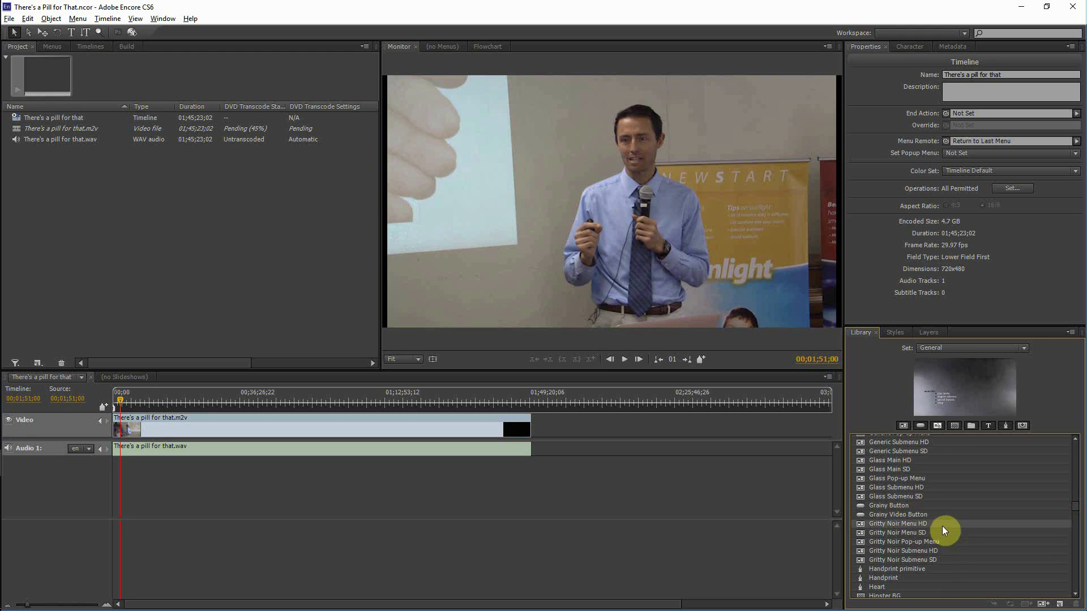
click(906, 534)
click(893, 497)
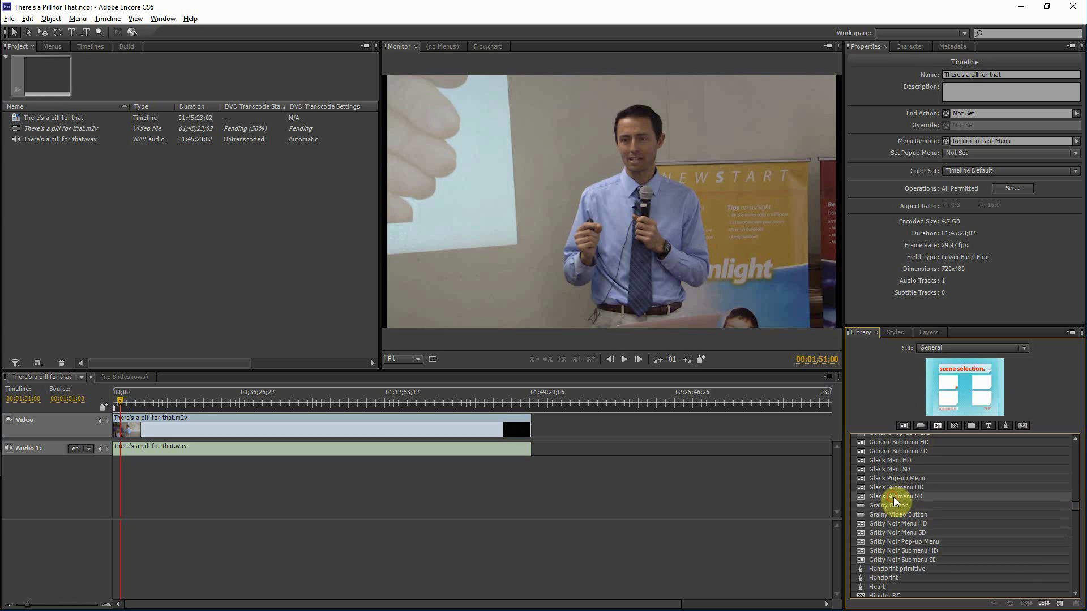
click(906, 526)
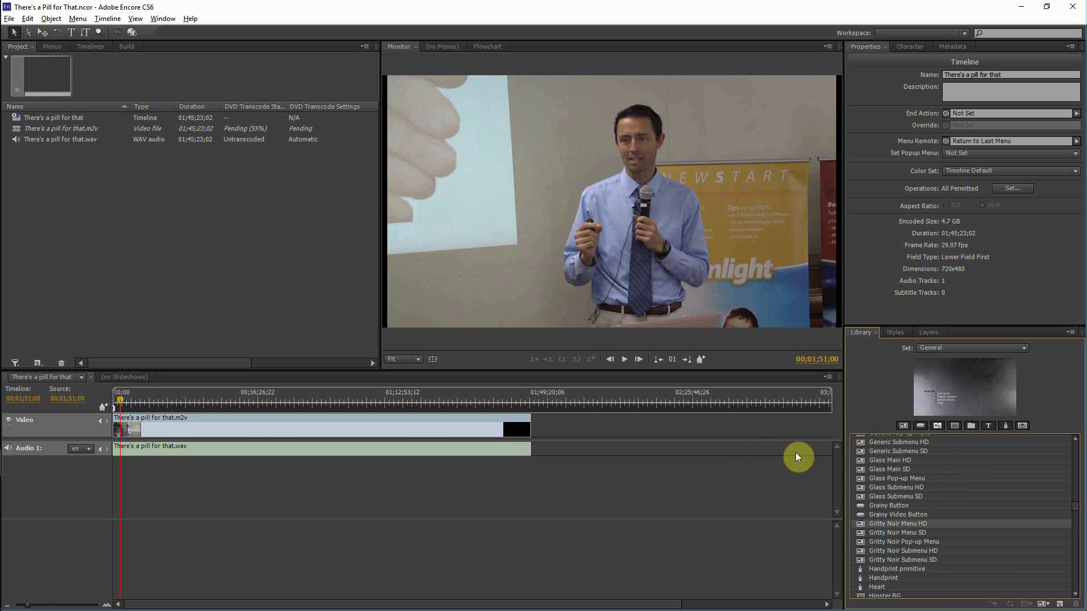
click(906, 535)
click(912, 526)
drag(907, 532, 211, 294)
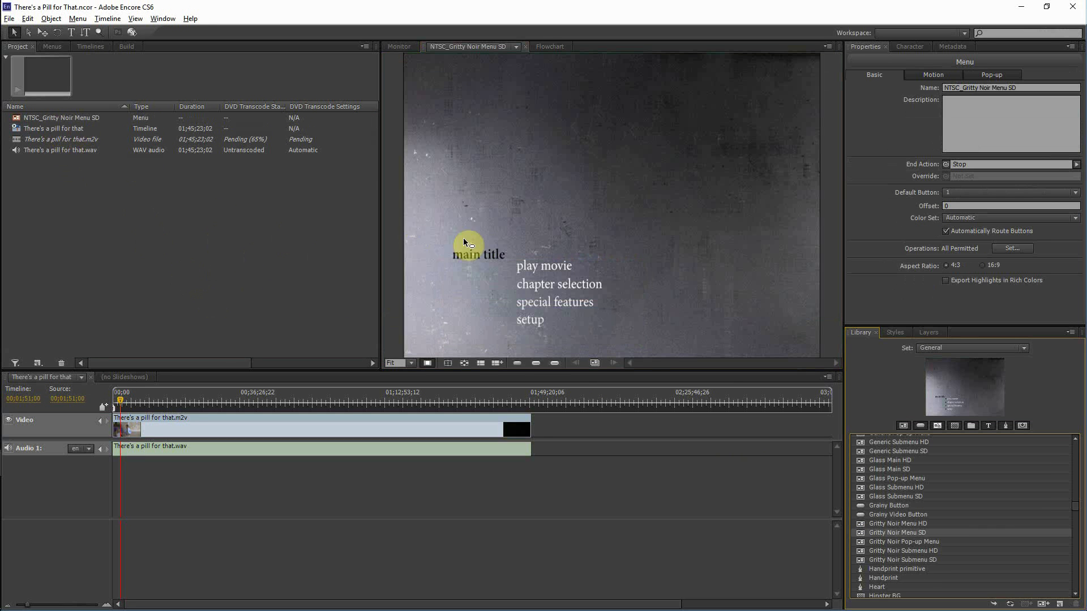
Delete the Gritty Noir Menu SD menu from the project and select the "There's a pill for that" timeline.
click(83, 119)
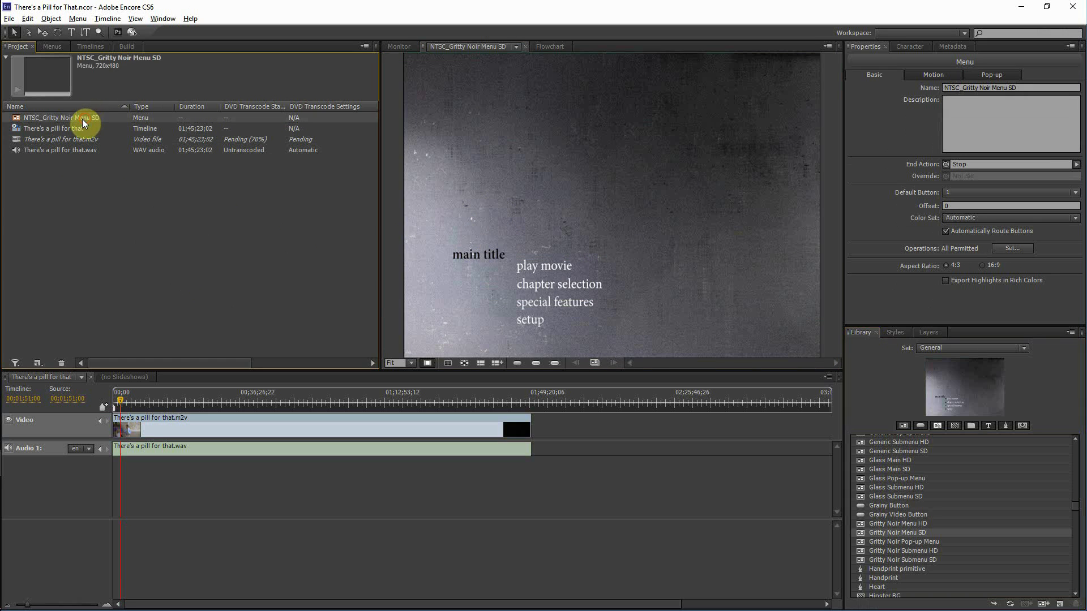
click(60, 363)
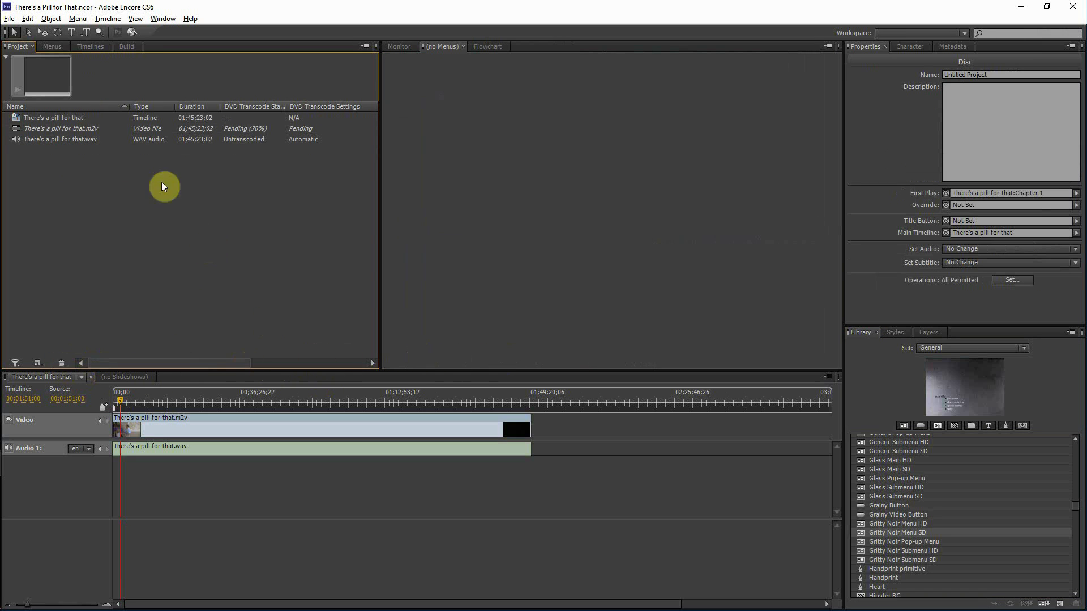
click(63, 120)
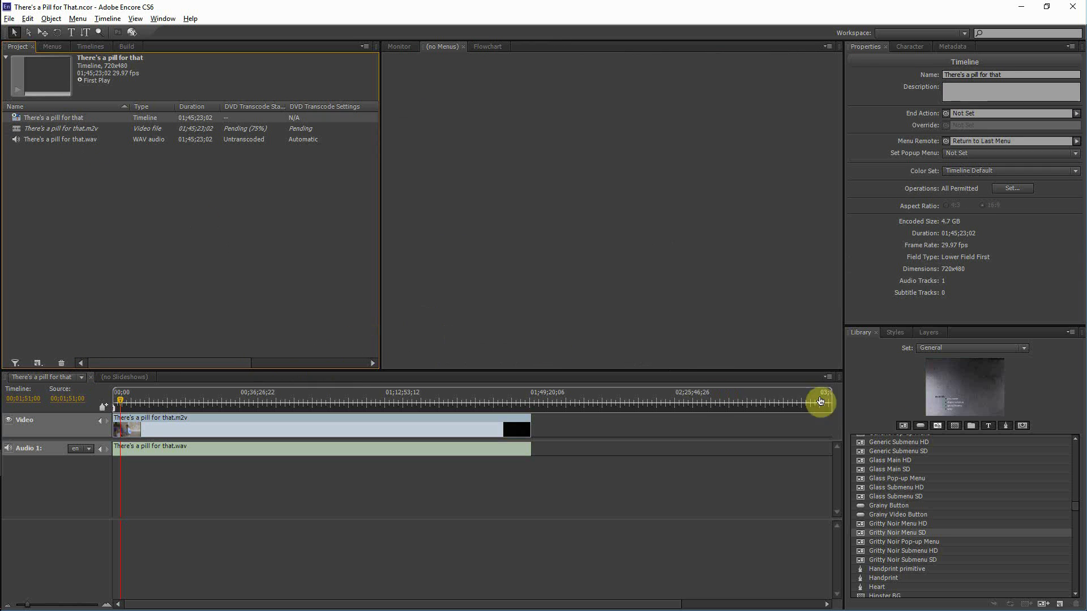
Browse the General library set for a DVD menu template, previewing Entertainment Menu and Indie Menu SD.
scroll(988, 518, up, 15)
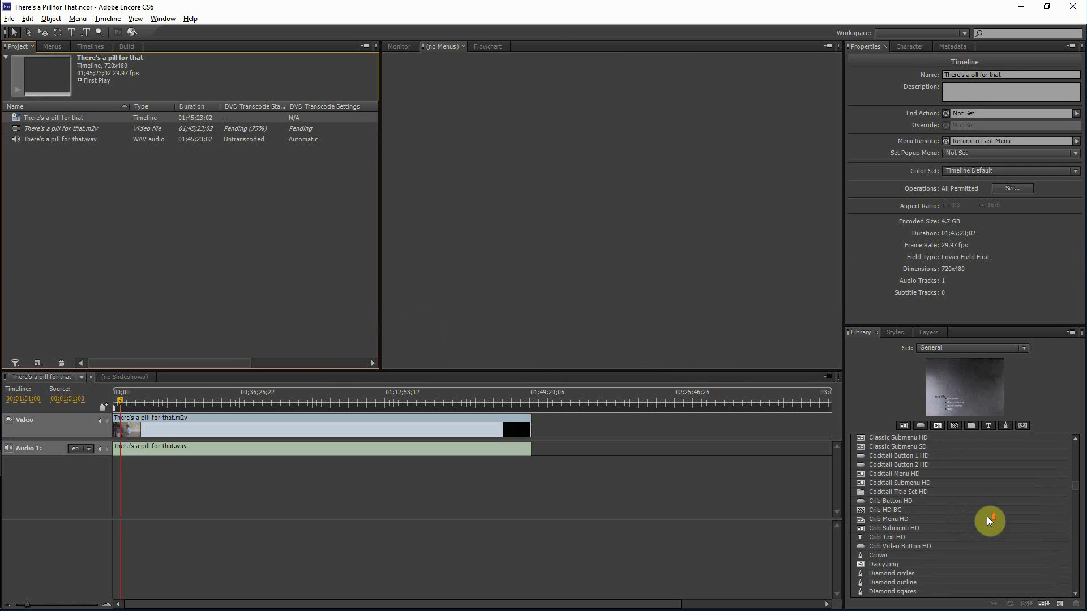
scroll(988, 518, up, 3)
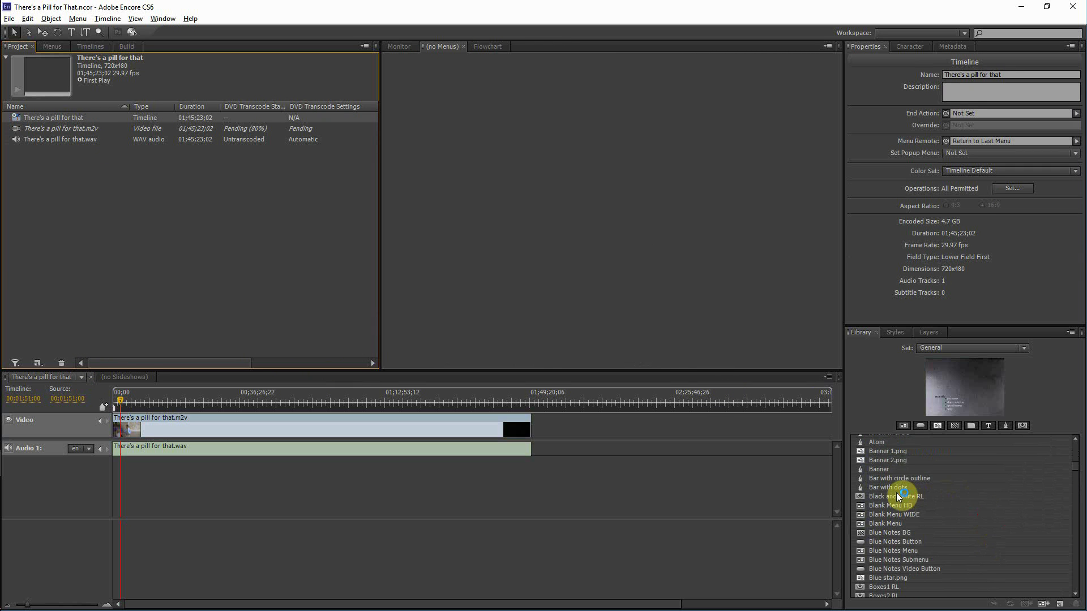
click(889, 488)
key(f)
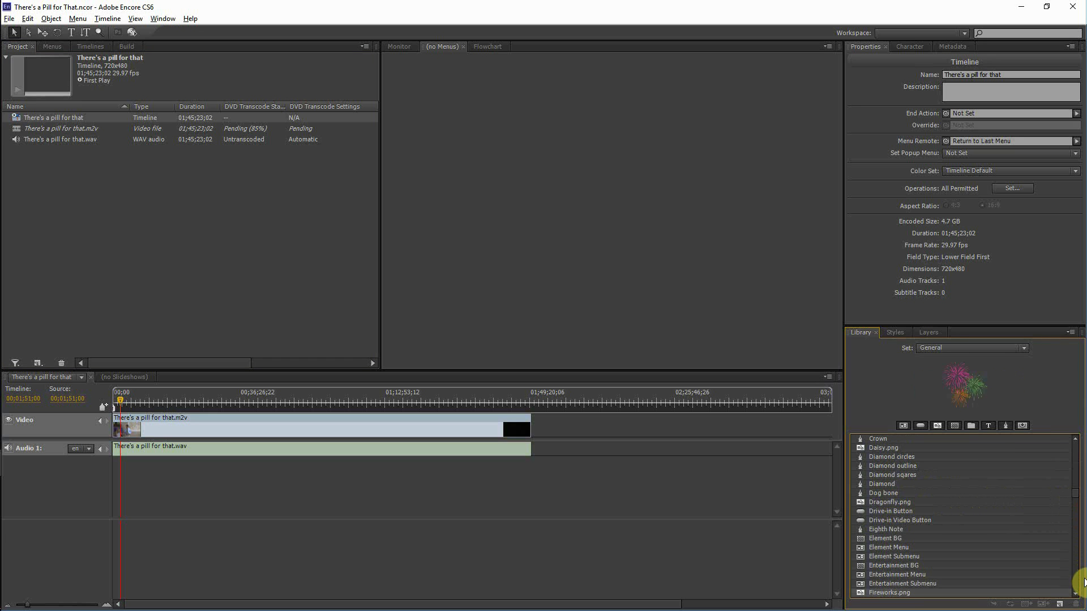
click(1075, 594)
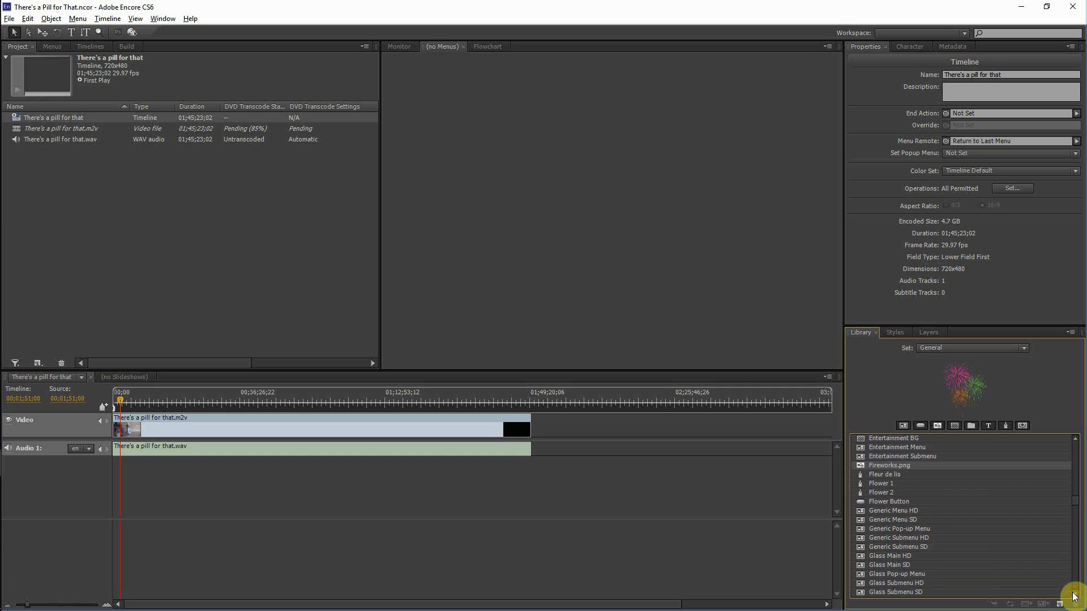
click(901, 454)
click(902, 449)
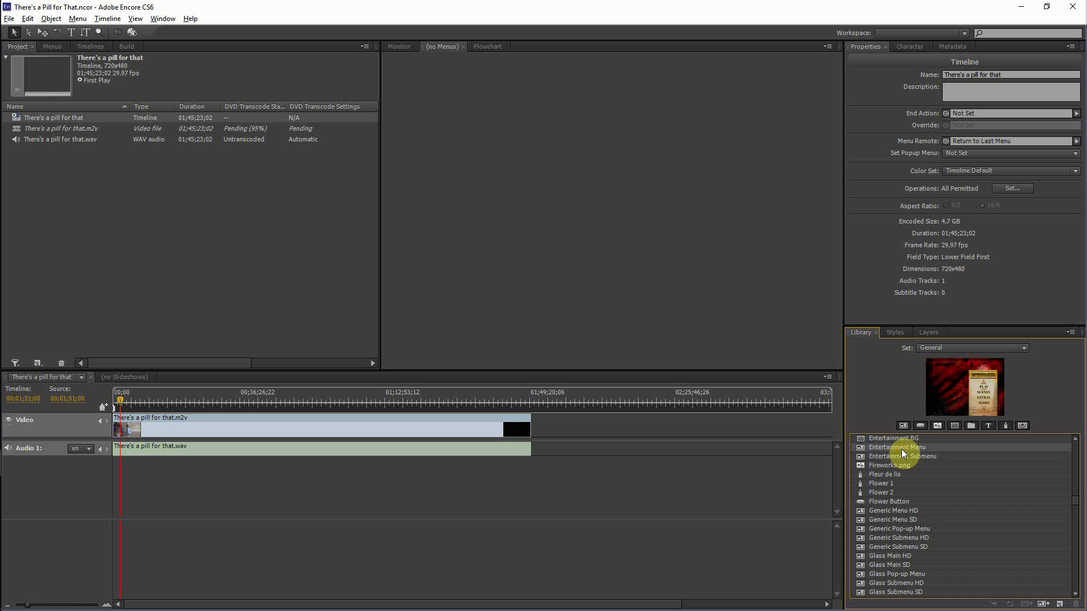
scroll(903, 531, down, 7)
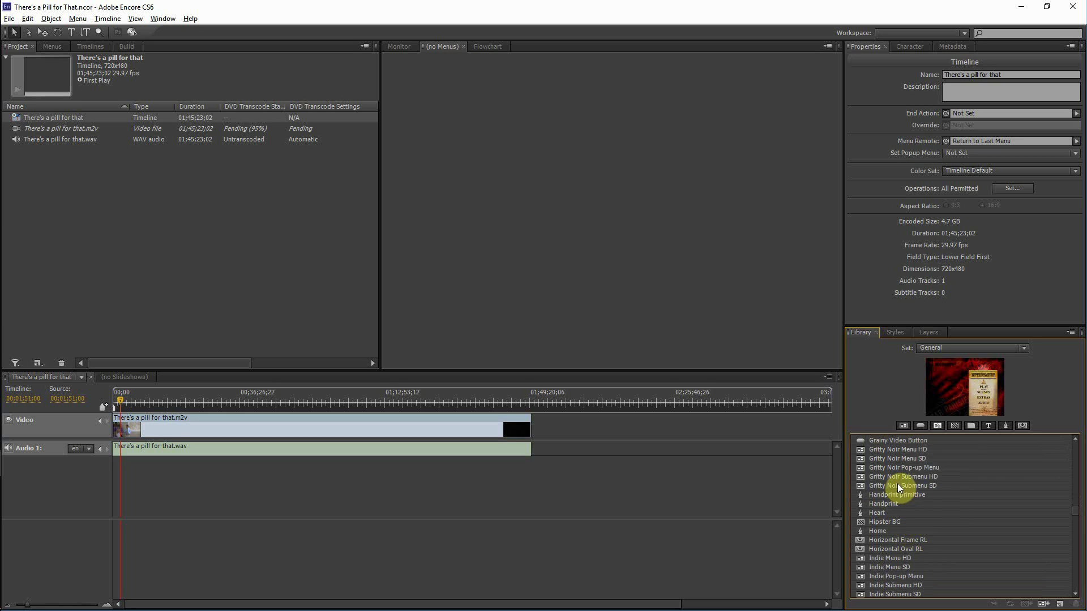
scroll(898, 510, down, 3)
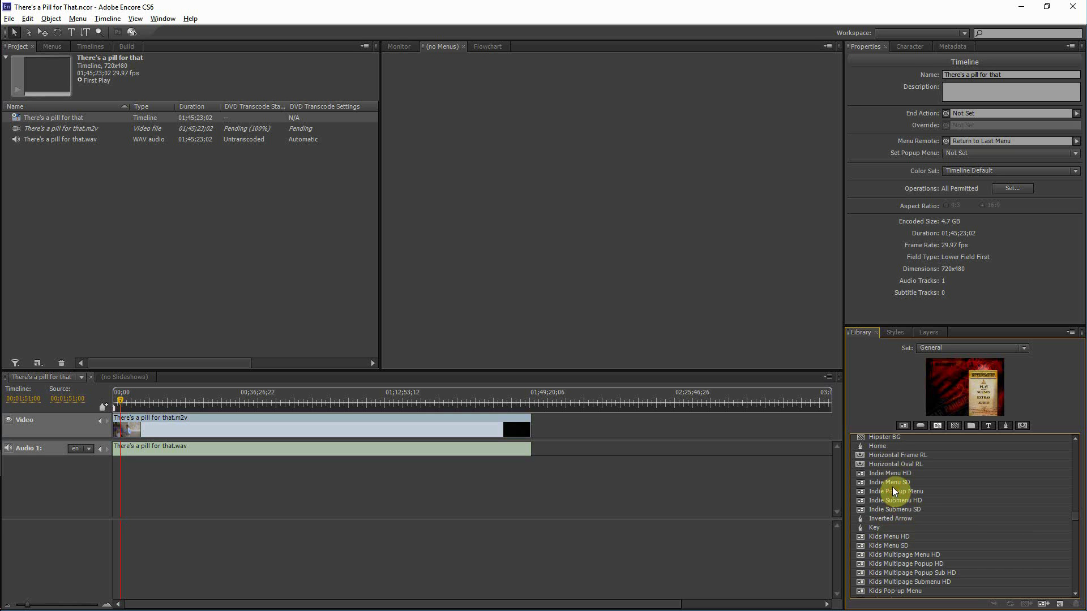
click(893, 490)
click(890, 485)
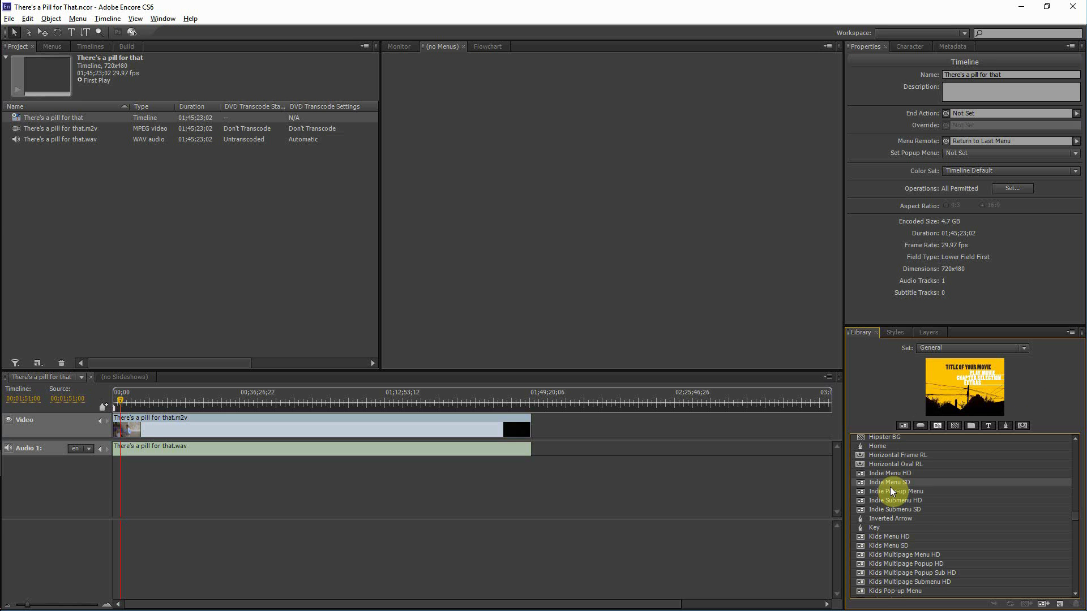
scroll(890, 487, down, 10)
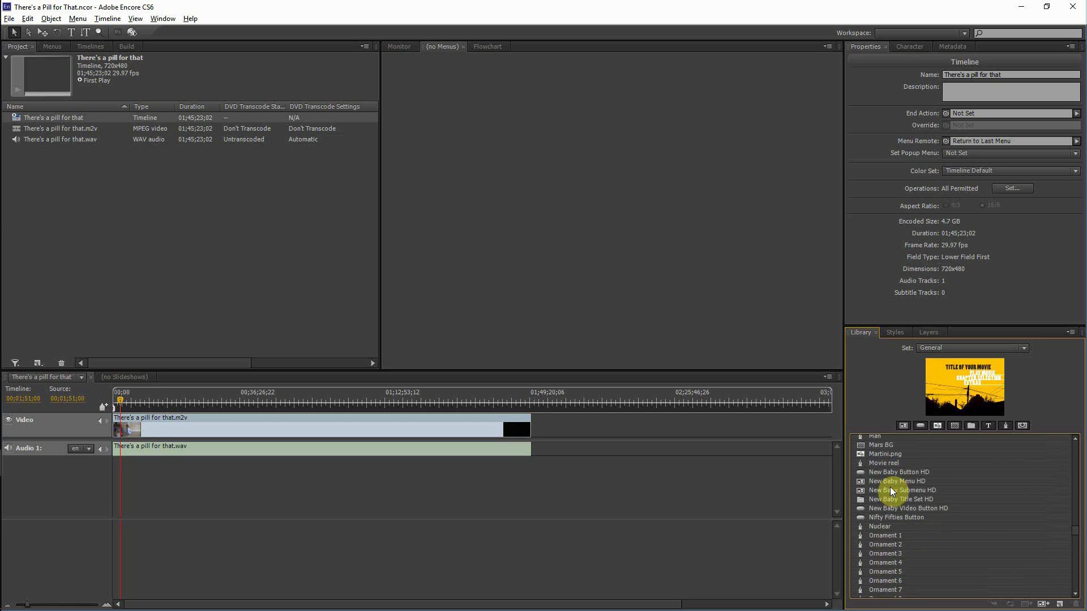
Compare the Generic and Glass menu templates in the library and add Generic Menu SD to the project.
scroll(890, 487, up, 15)
scroll(889, 487, down, 6)
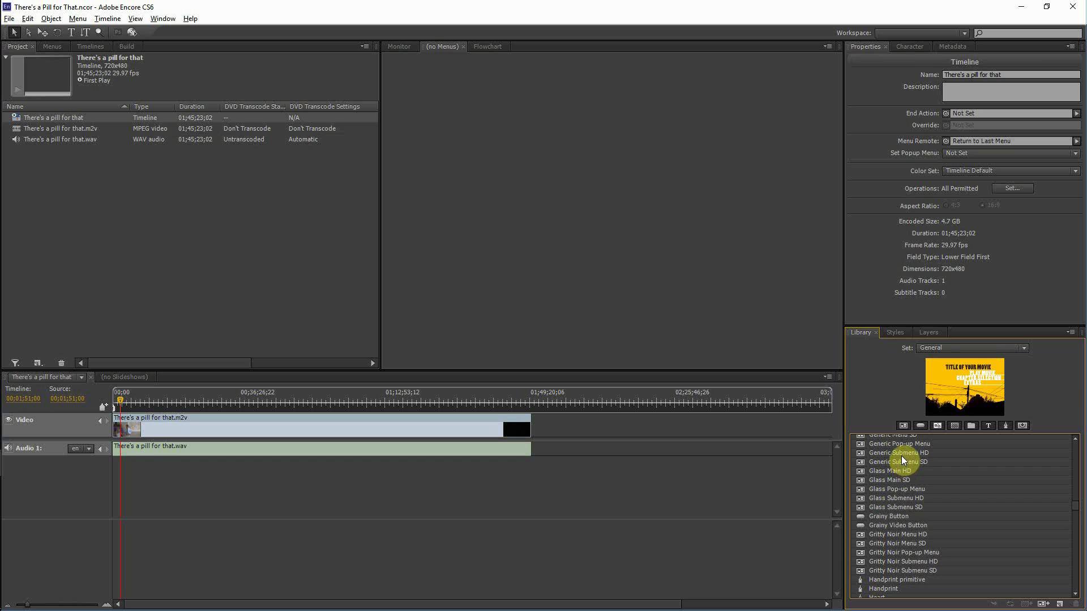
click(902, 456)
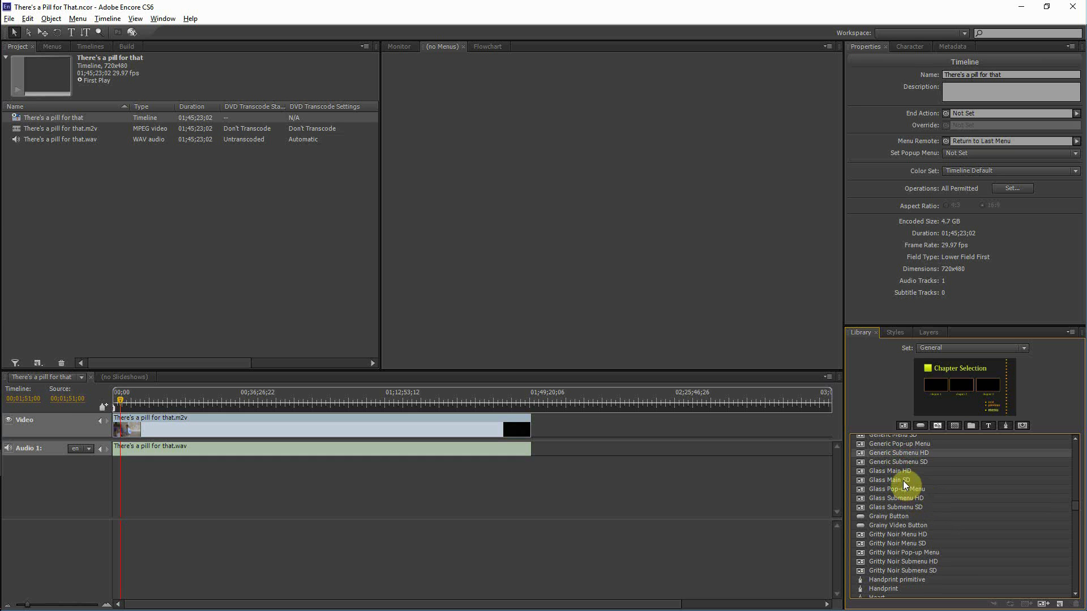
click(902, 481)
click(907, 475)
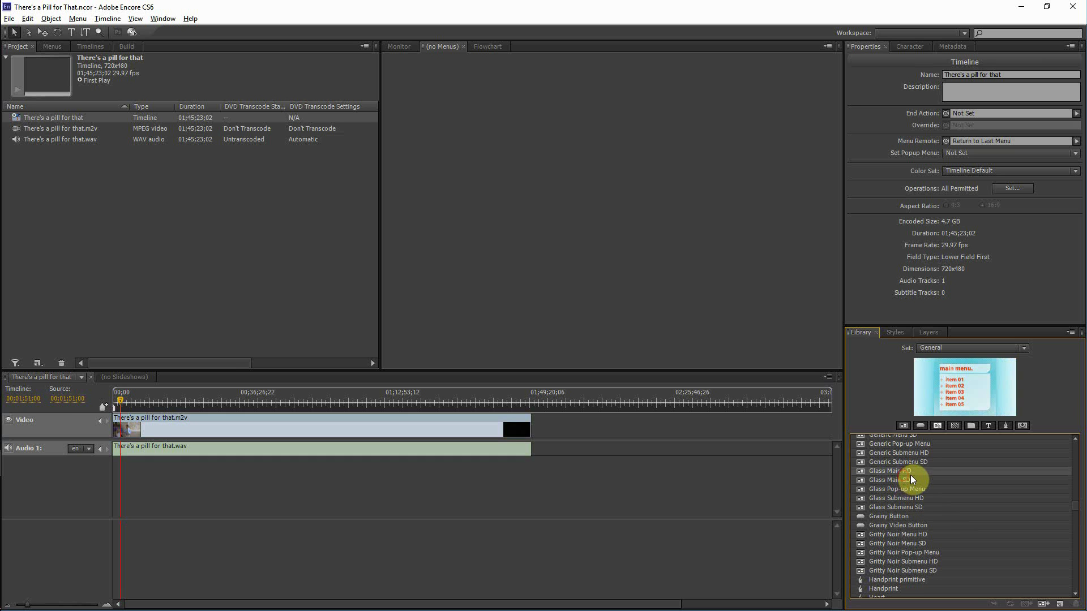
key(Up)
key(Up)
key(Up)
key(Up)
key(Up)
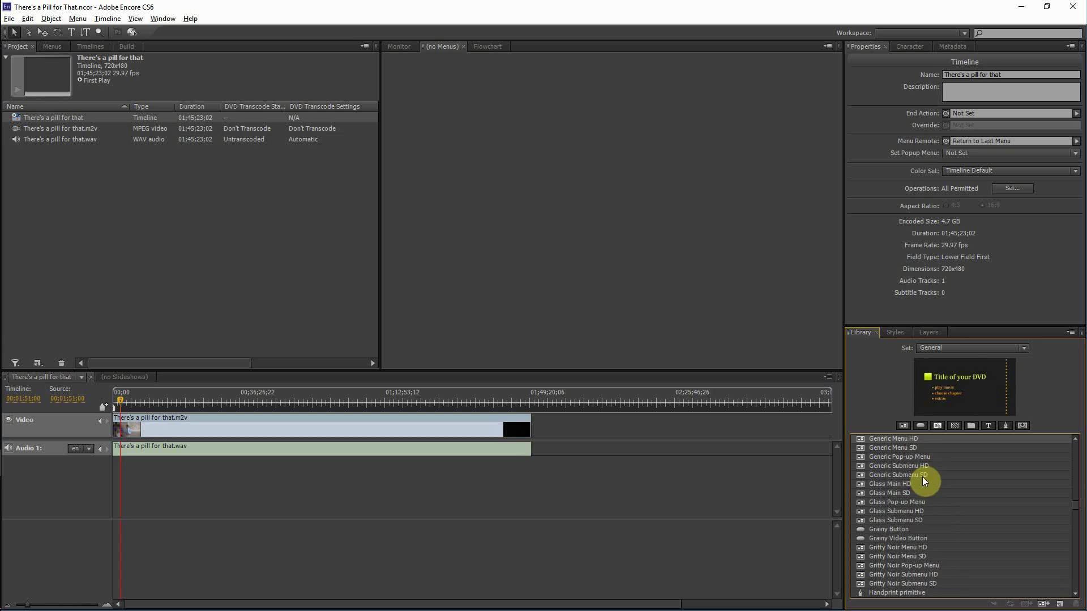
click(910, 449)
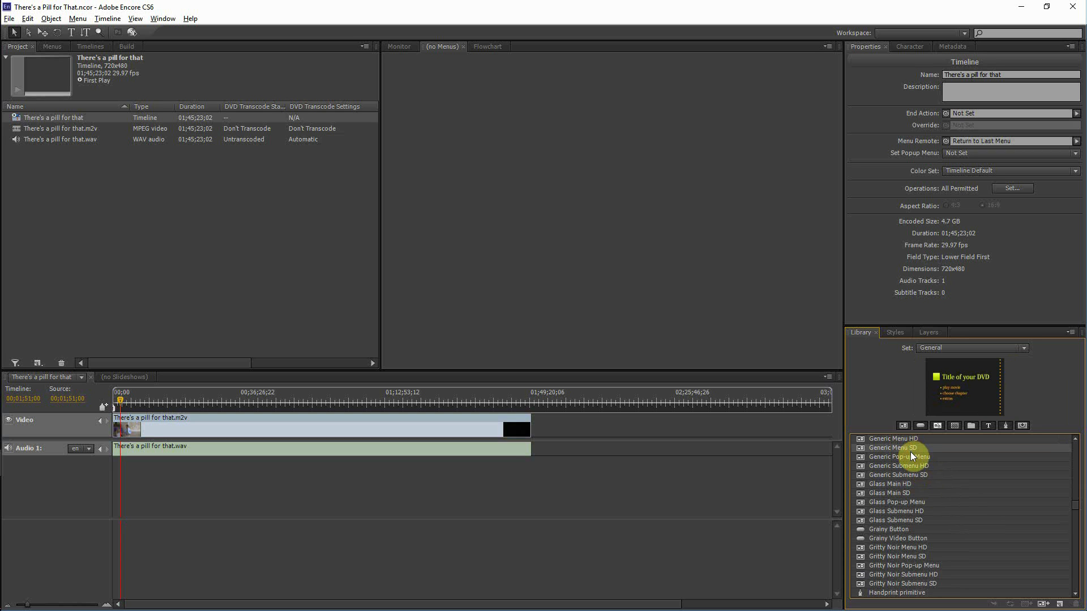
drag(911, 451, 347, 345)
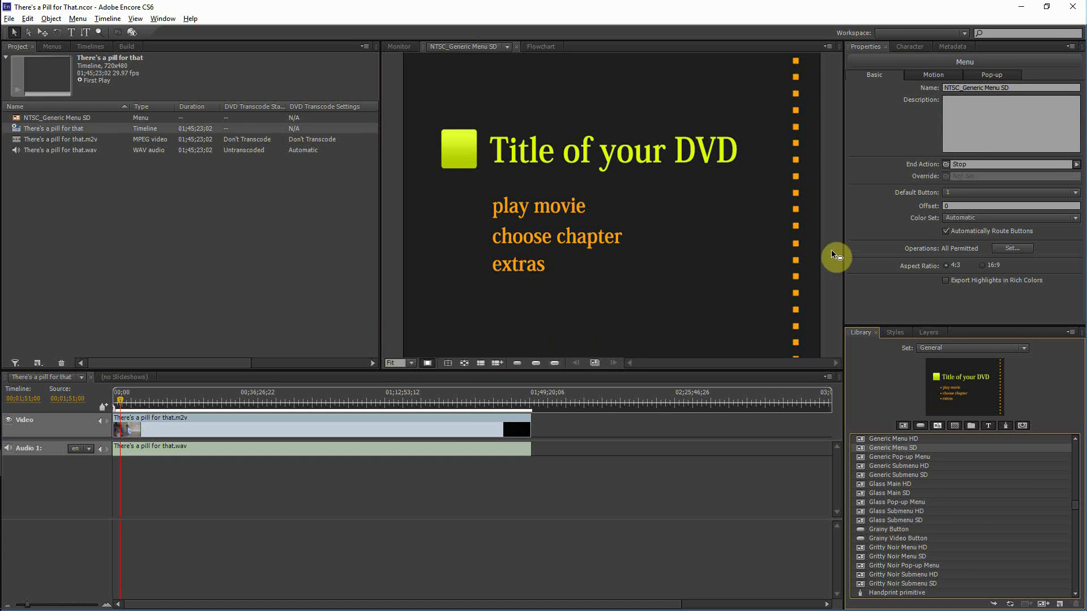
Set the aspect ratio of the NTSC_Generic Menu SD menu to 16:9.
click(42, 117)
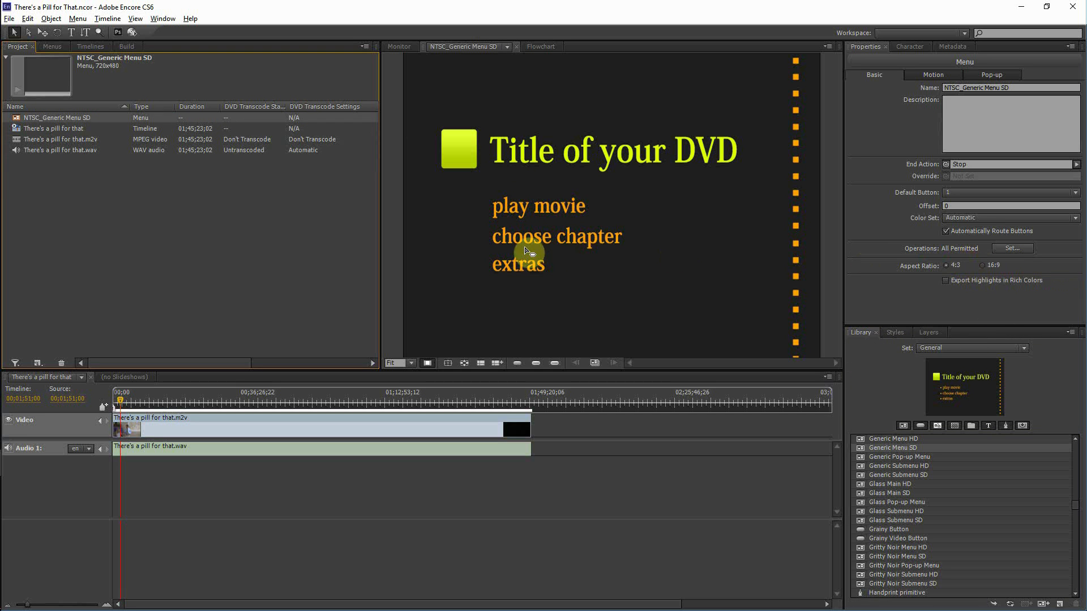
click(983, 266)
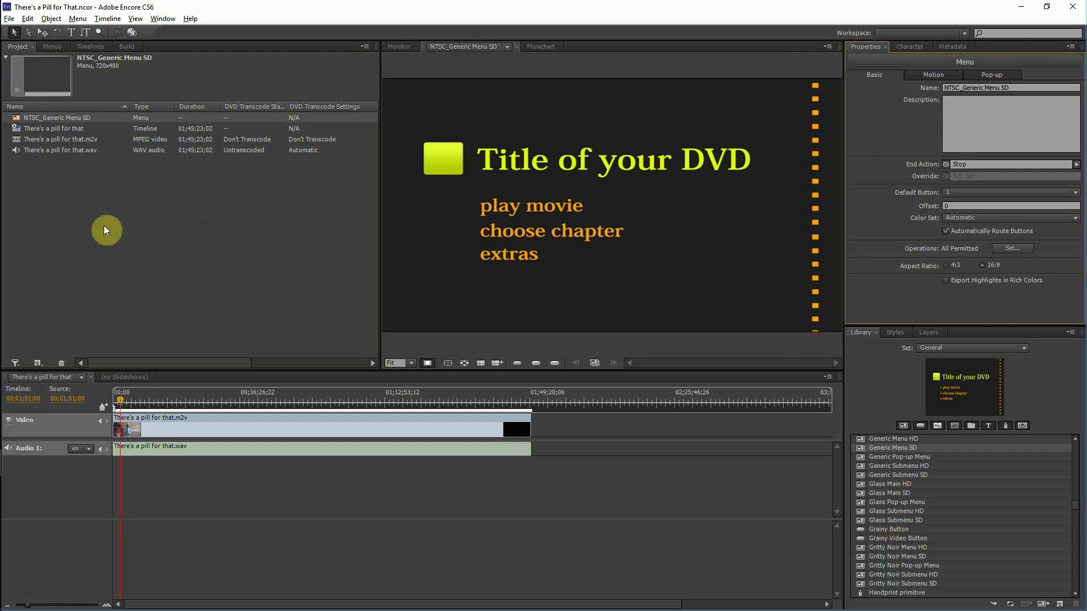
click(144, 233)
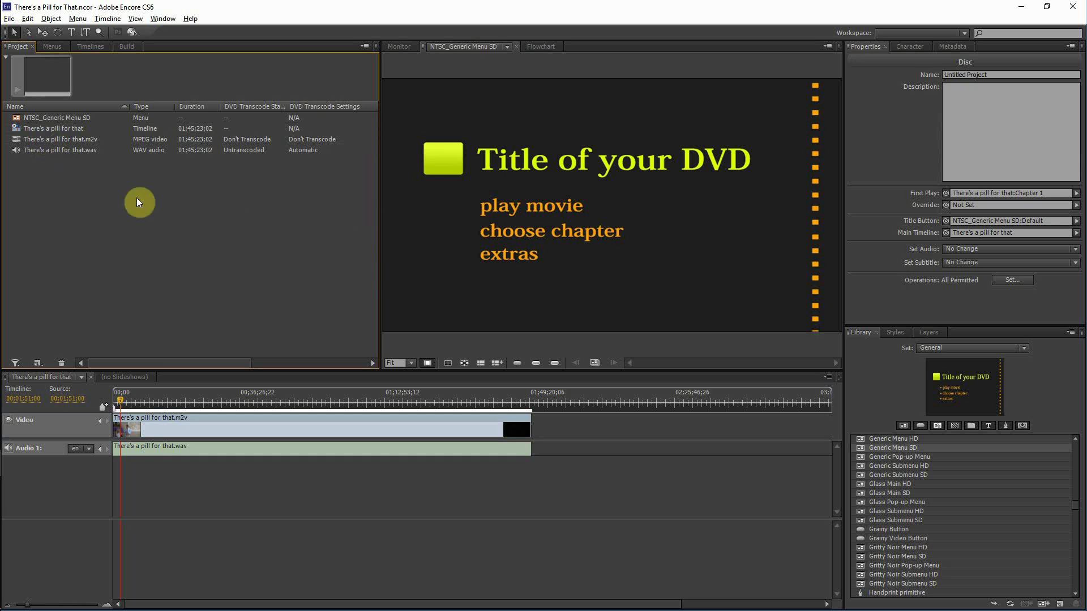
Check the first-play option of the "There's a pill for that" timeline and preview how the disc starts.
click(506, 212)
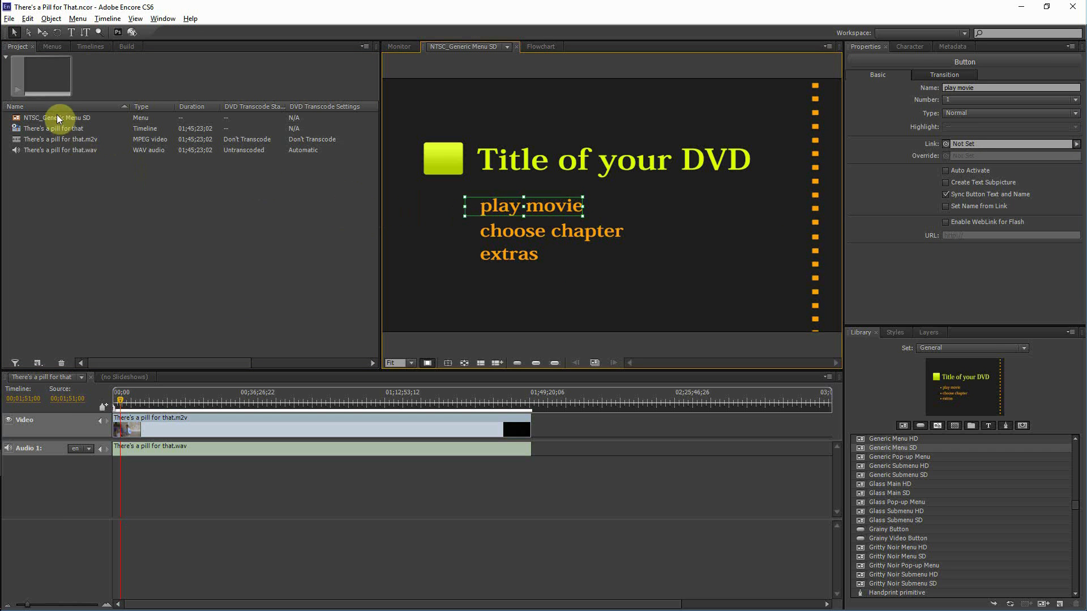
click(22, 128)
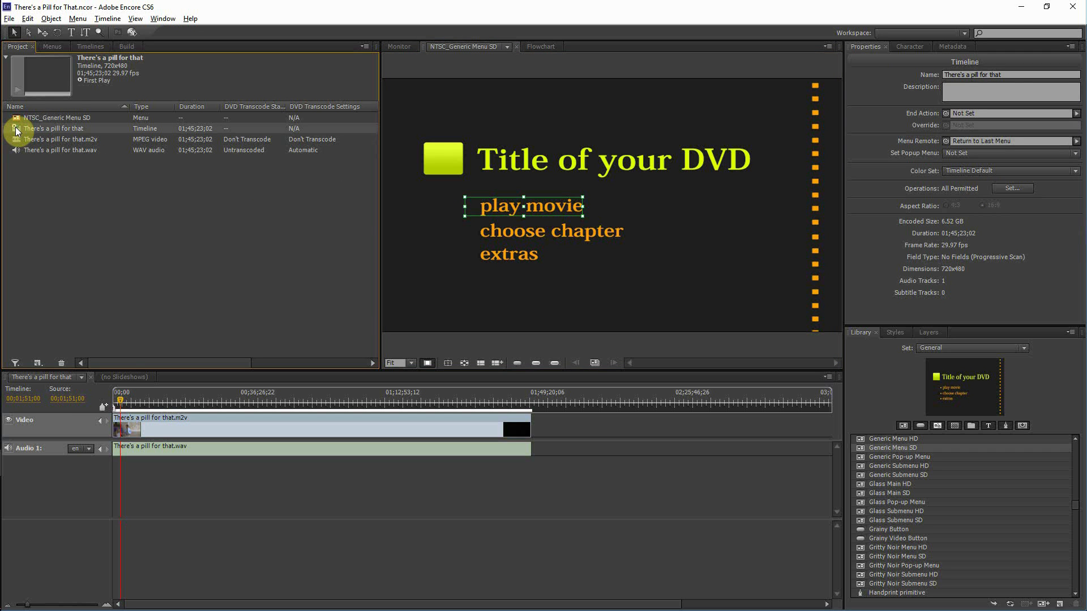
right_click(15, 128)
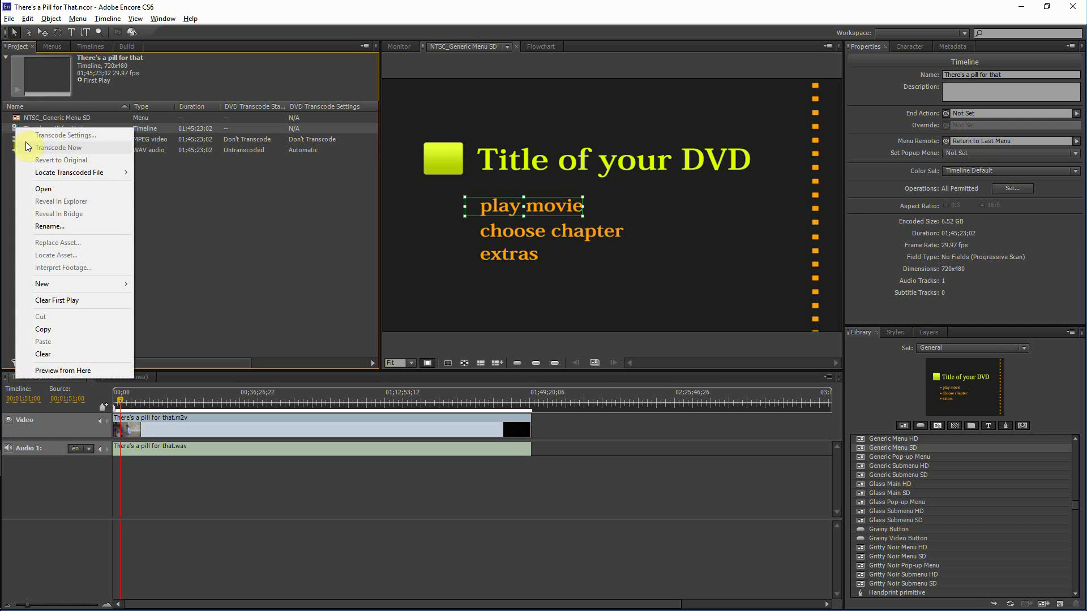
click(78, 300)
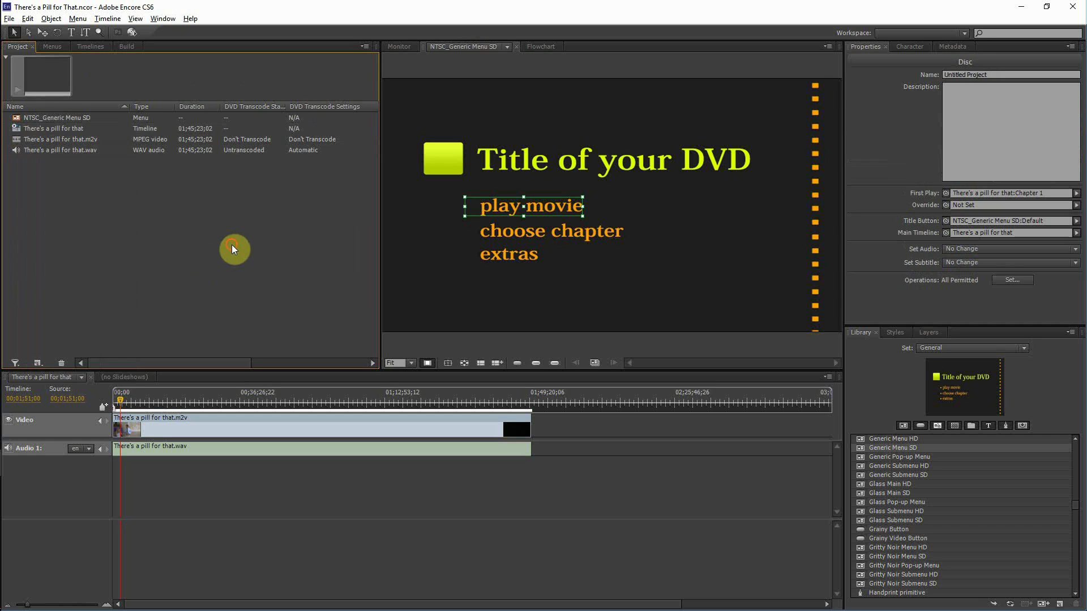
click(132, 32)
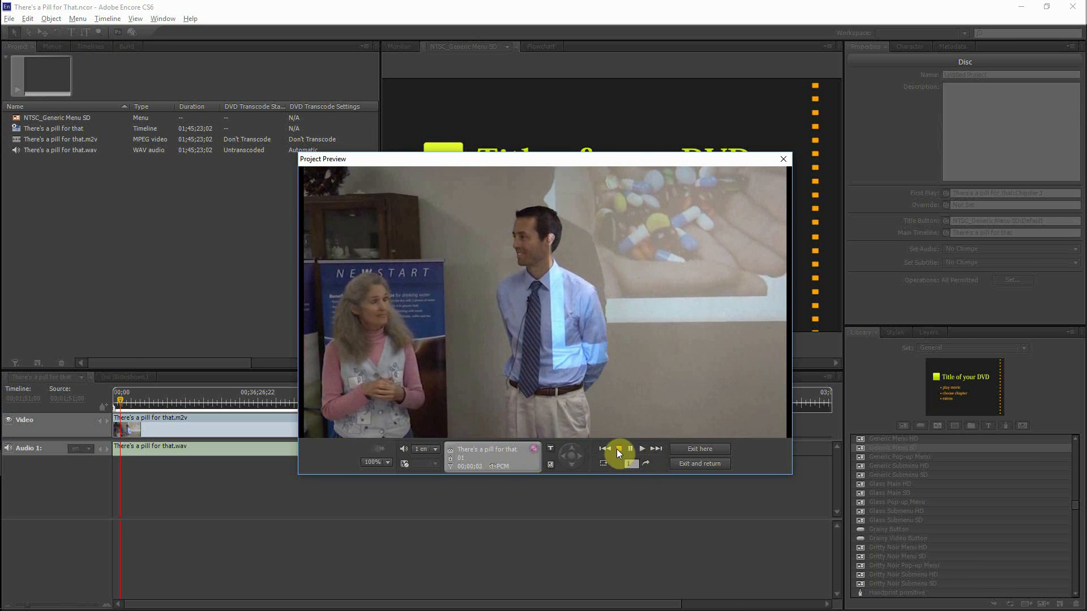
click(784, 160)
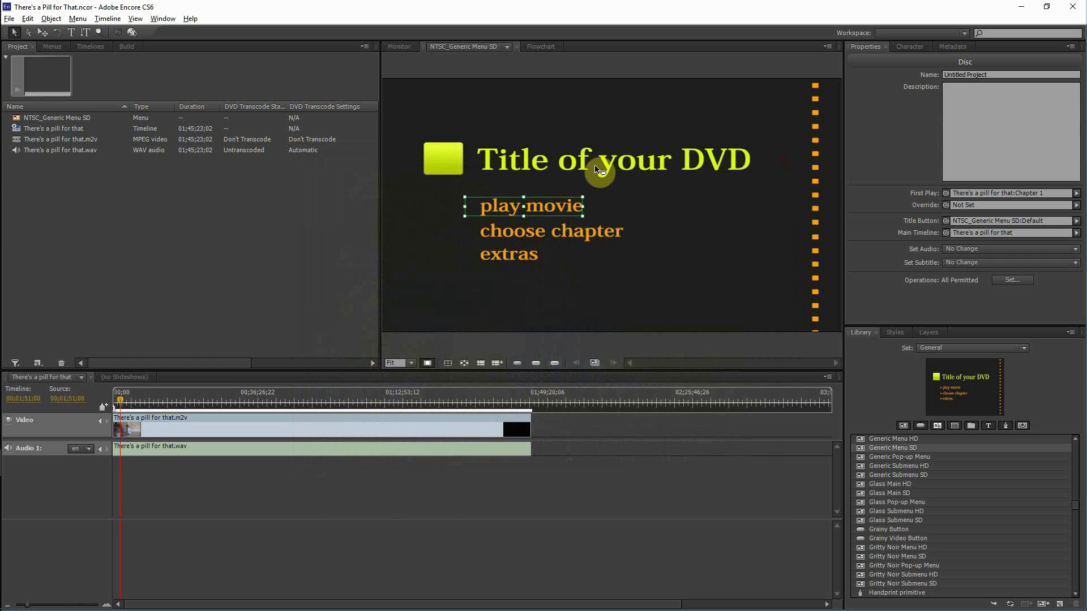
Set NTSC_Generic Menu SD as the disc's first play and check it in the project preview.
click(148, 206)
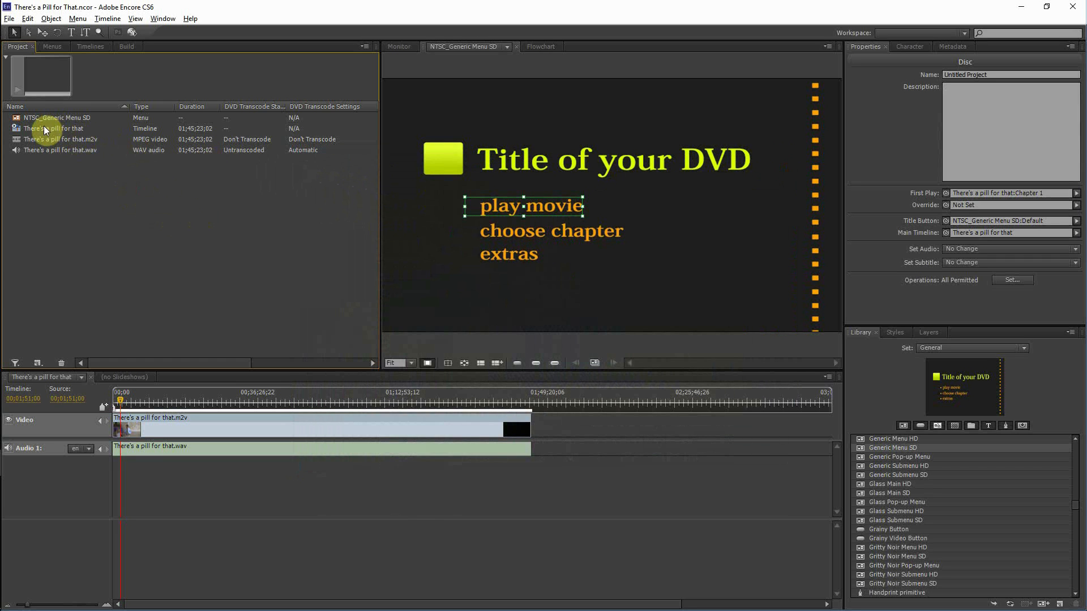
right_click(61, 120)
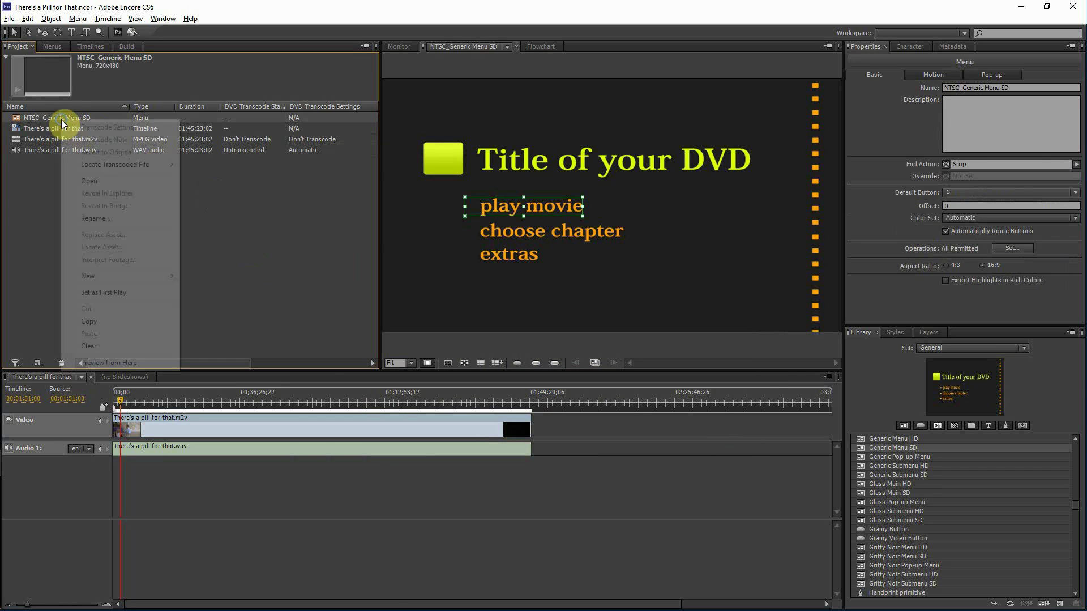
click(120, 295)
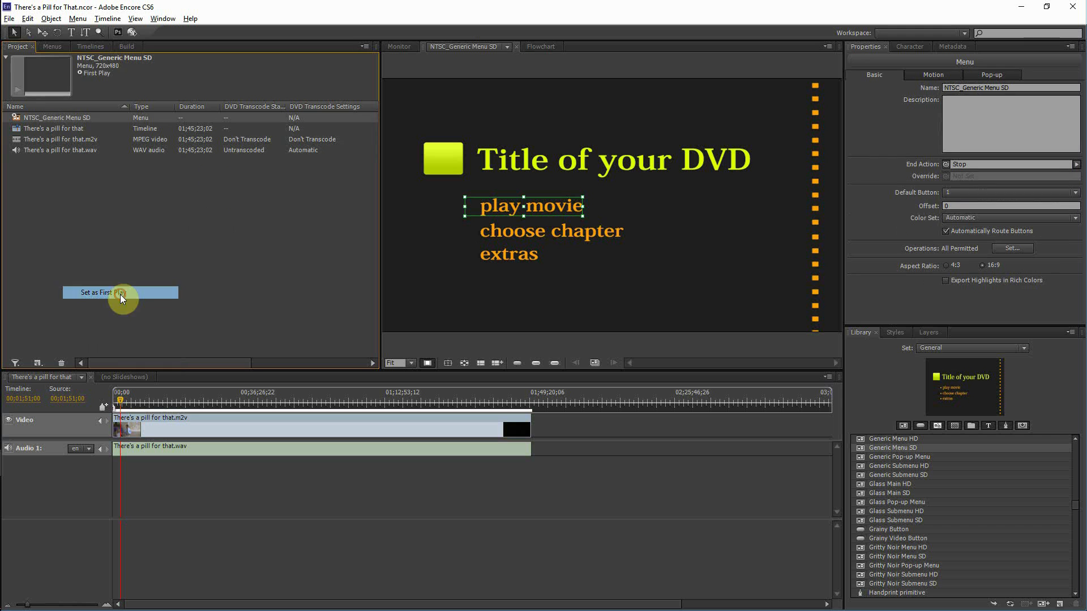
click(86, 231)
click(134, 31)
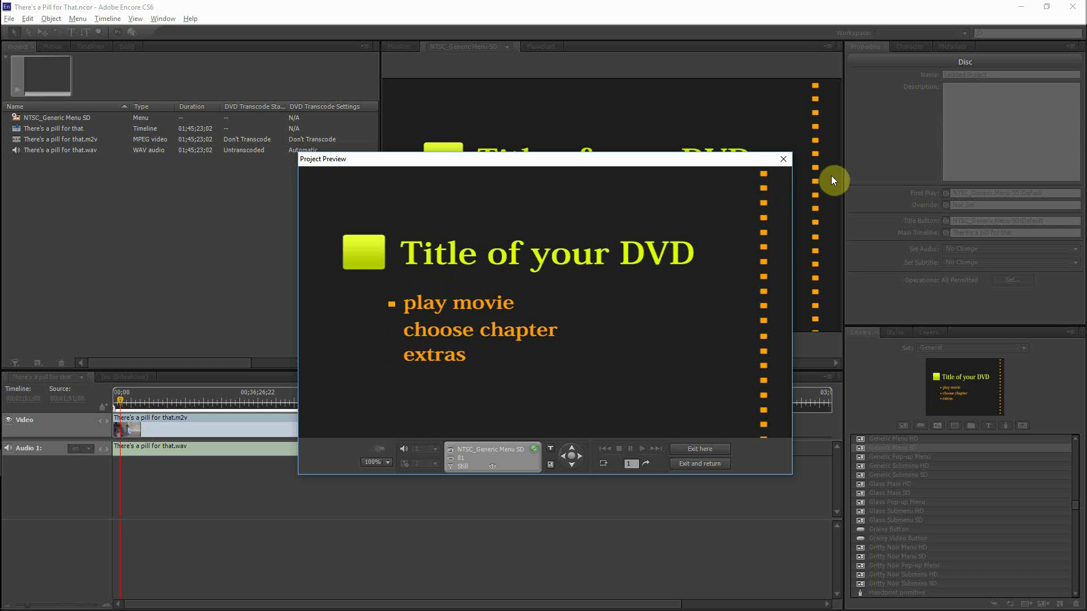
click(784, 159)
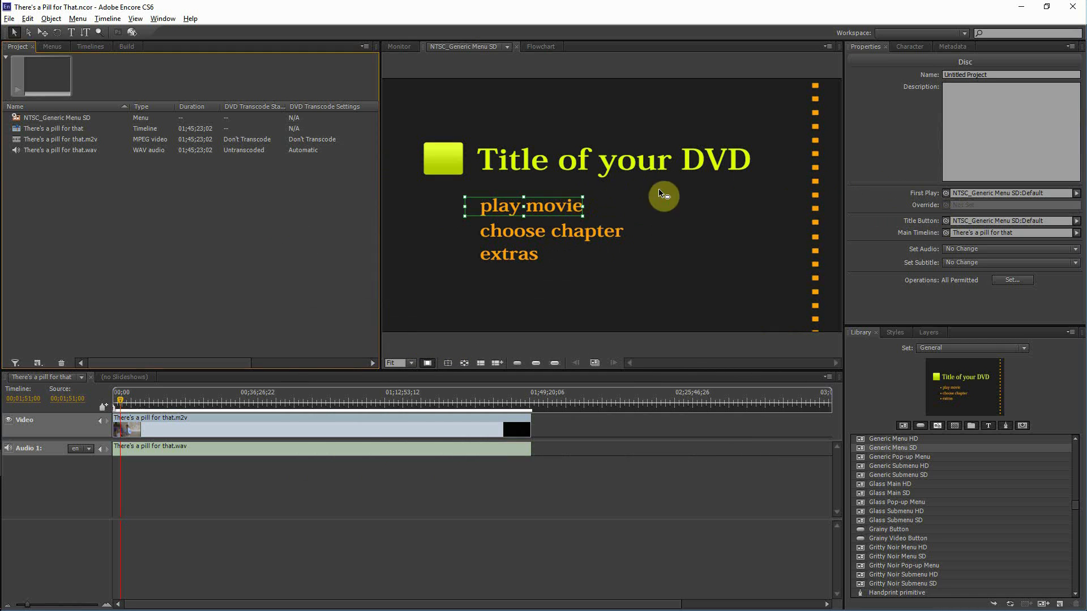
Inspect the properties of the play movie, choose chapter and extras buttons in the menu.
click(543, 207)
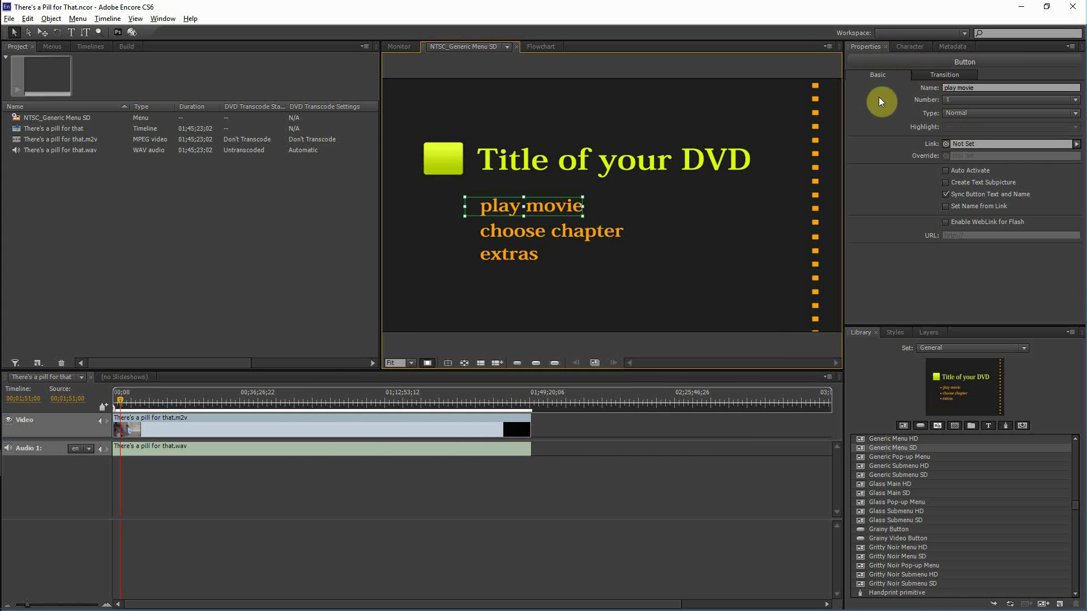
click(539, 237)
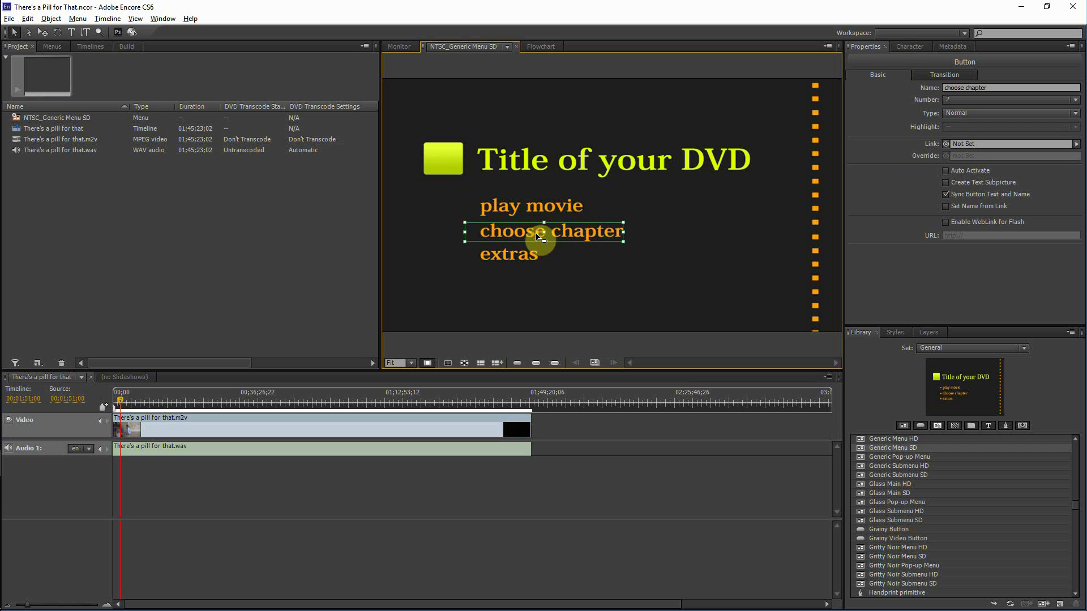
click(522, 255)
Rename the disc as "There's a pill for that".
click(309, 226)
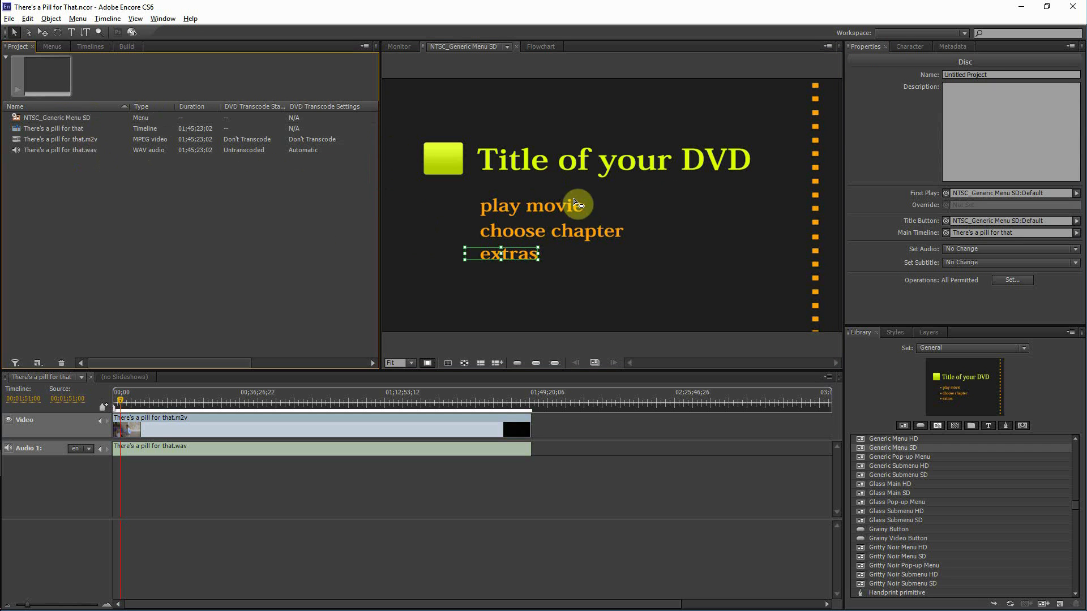
click(1015, 73)
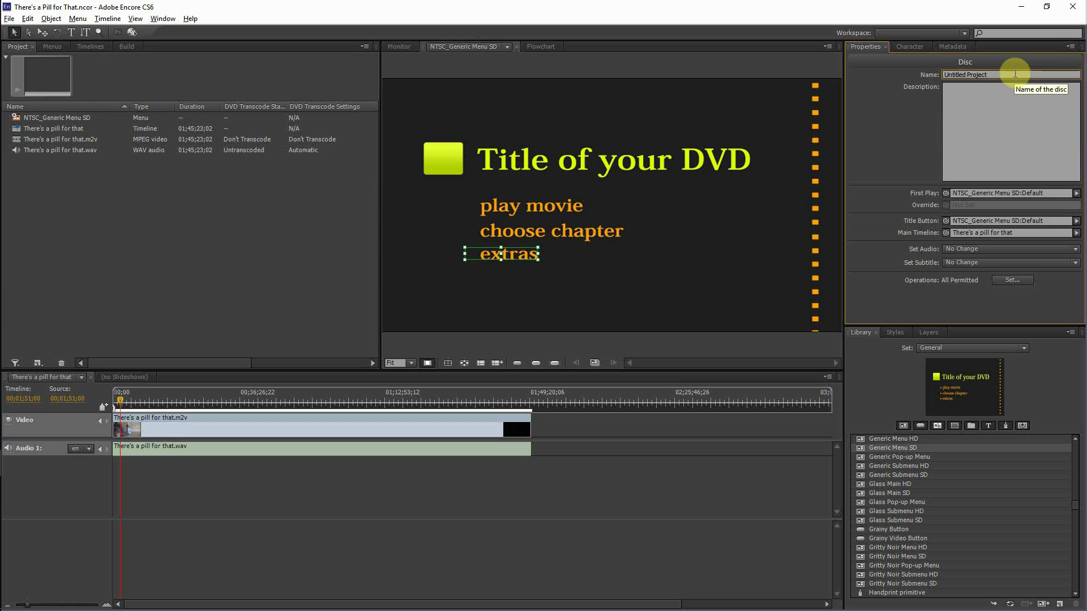
key(ctrl+a)
text(THer)
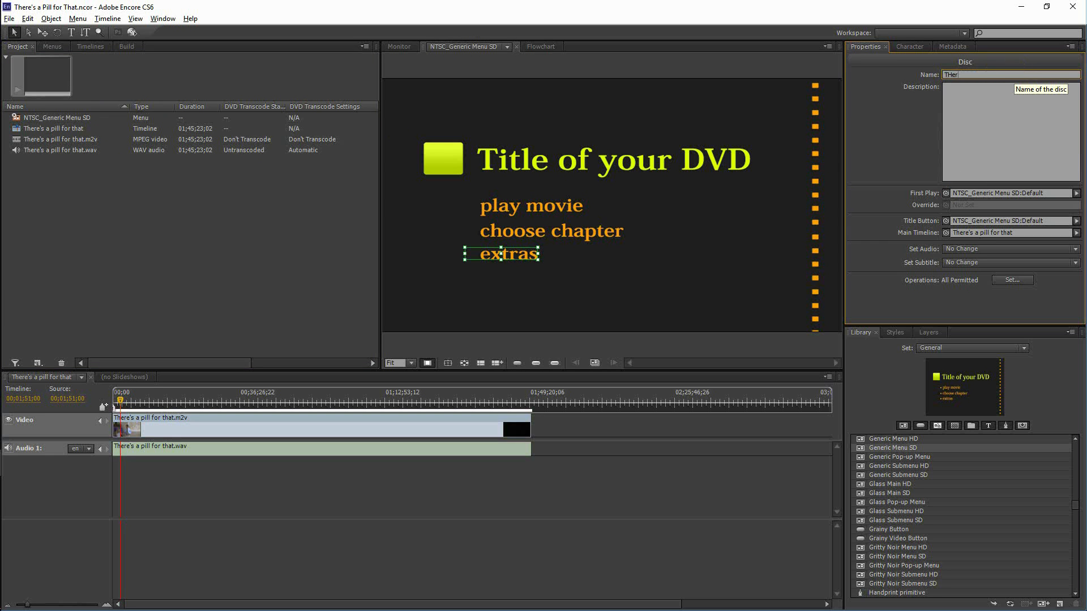
key(BackSpace)
key(BackSpace)
key(BackSpace)
text(here's a Pill)
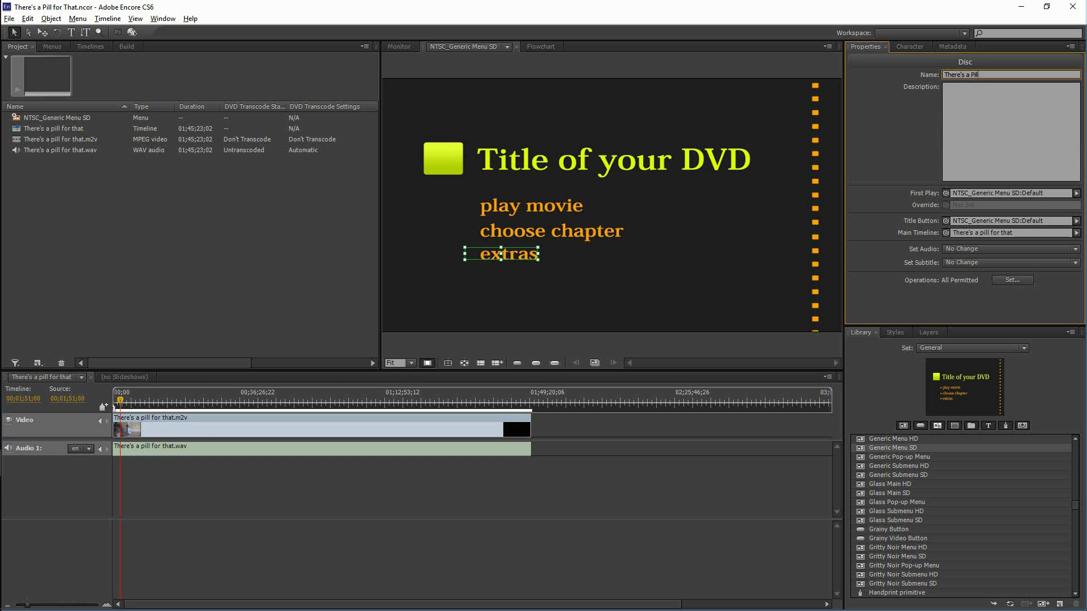
text( for Tha)
key(ctrl+shift+Left)
key(ctrl+shift+Left)
key(ctrl+shift+Left)
key(ctrl+shift+Left)
key(ctrl+shift+Left)
text(There's a pill for that)
Link the play movie button to Chapter 1 of the "There's a pill for that" timeline and test it in the project preview.
click(506, 206)
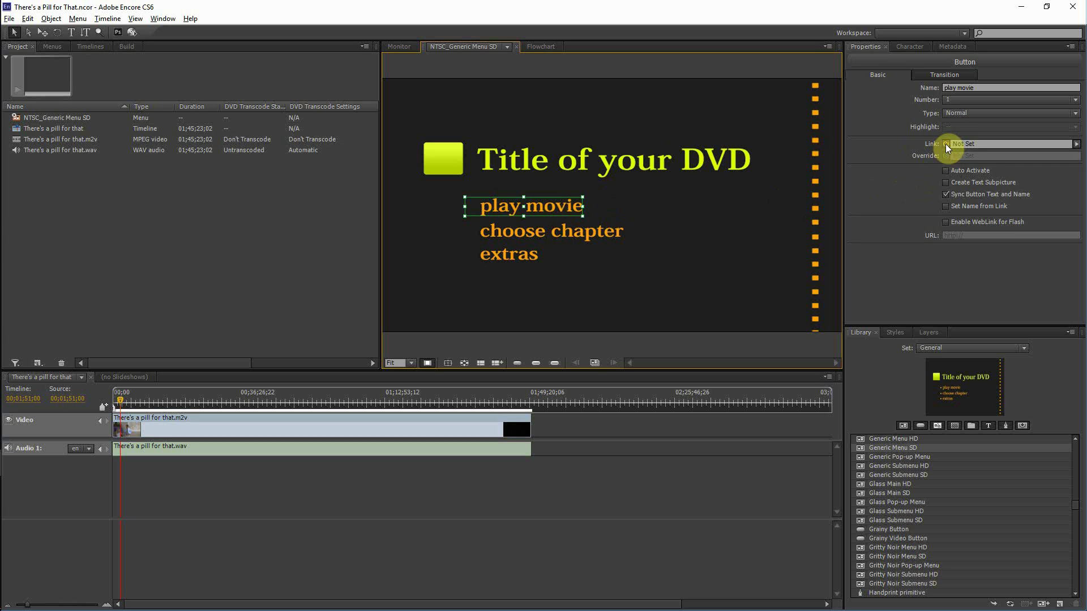
drag(945, 144, 63, 130)
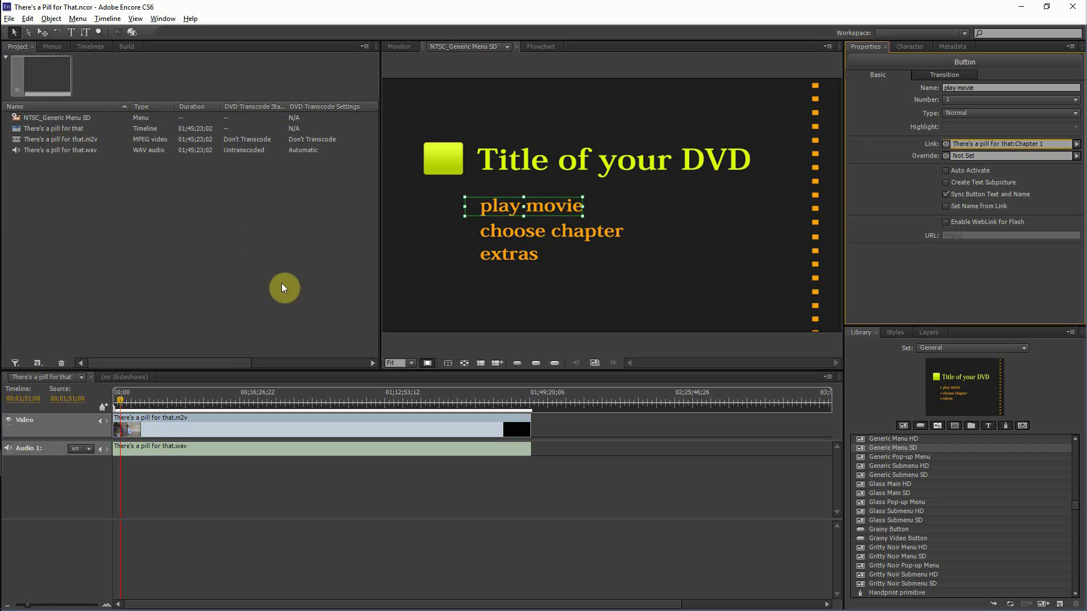
click(189, 258)
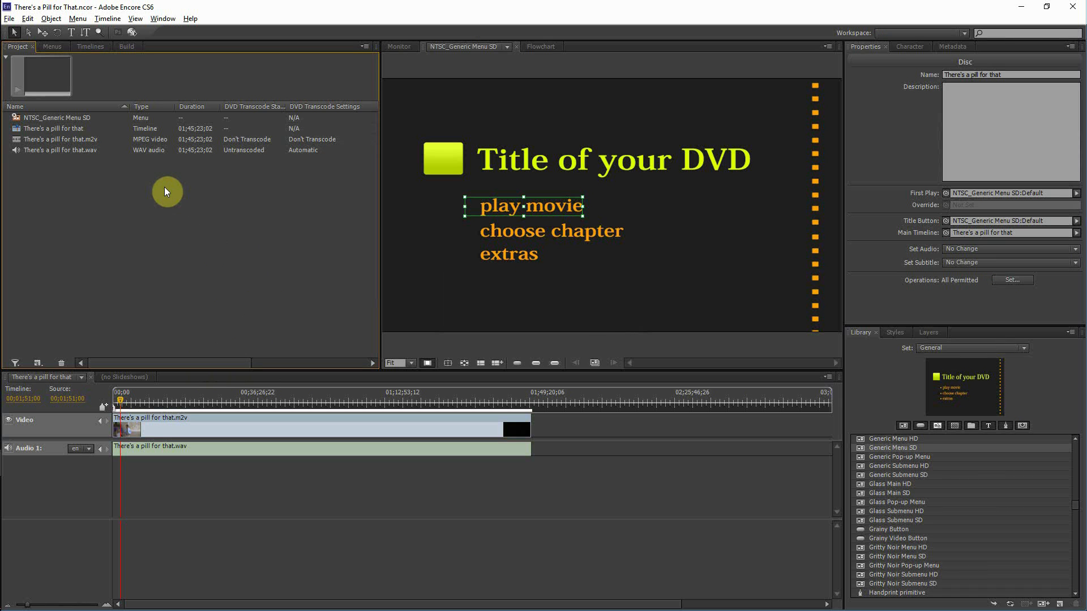
click(132, 33)
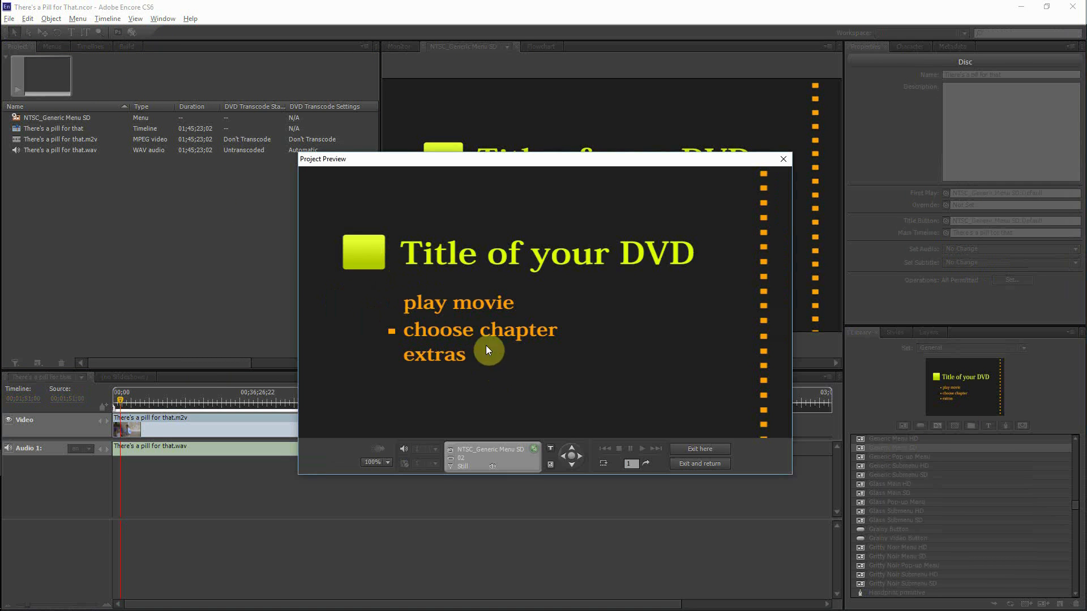
click(432, 306)
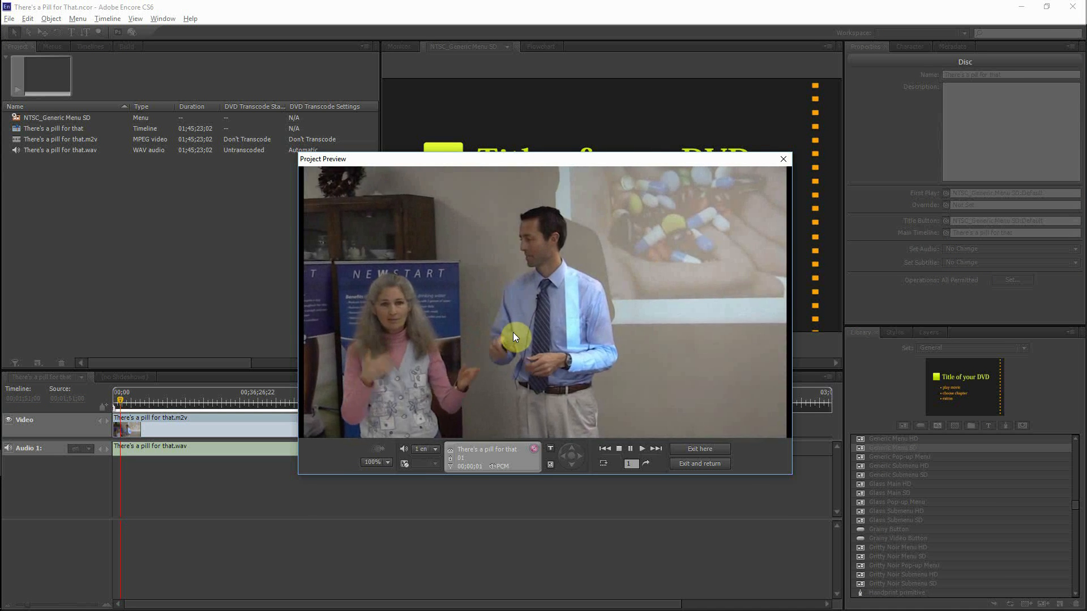
click(783, 160)
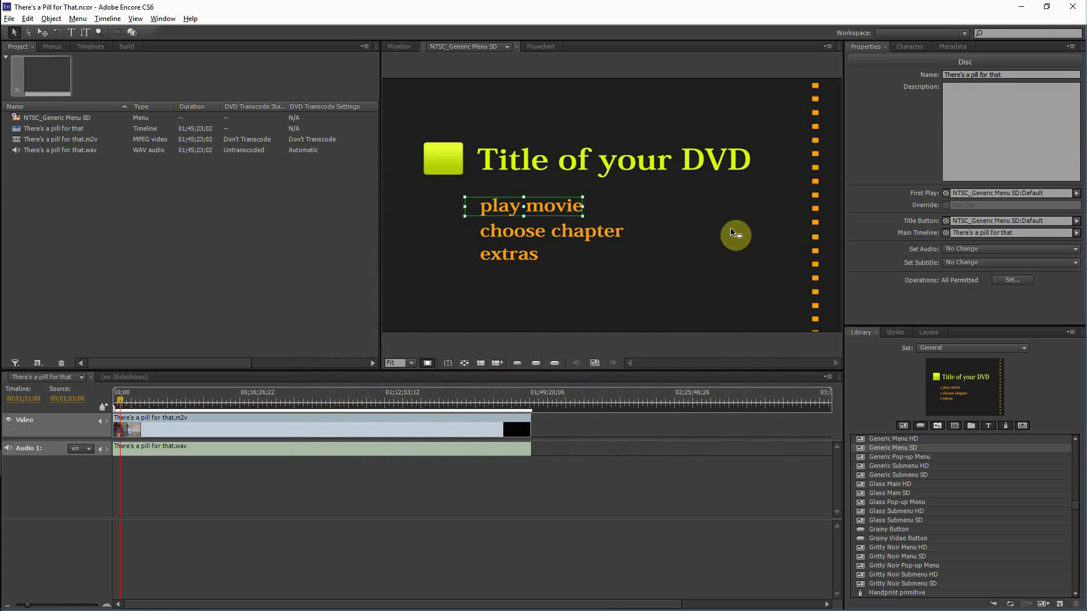
Set the end action of the "There's a pill for that" timeline to the NTSC_Generic Menu SD default.
click(899, 144)
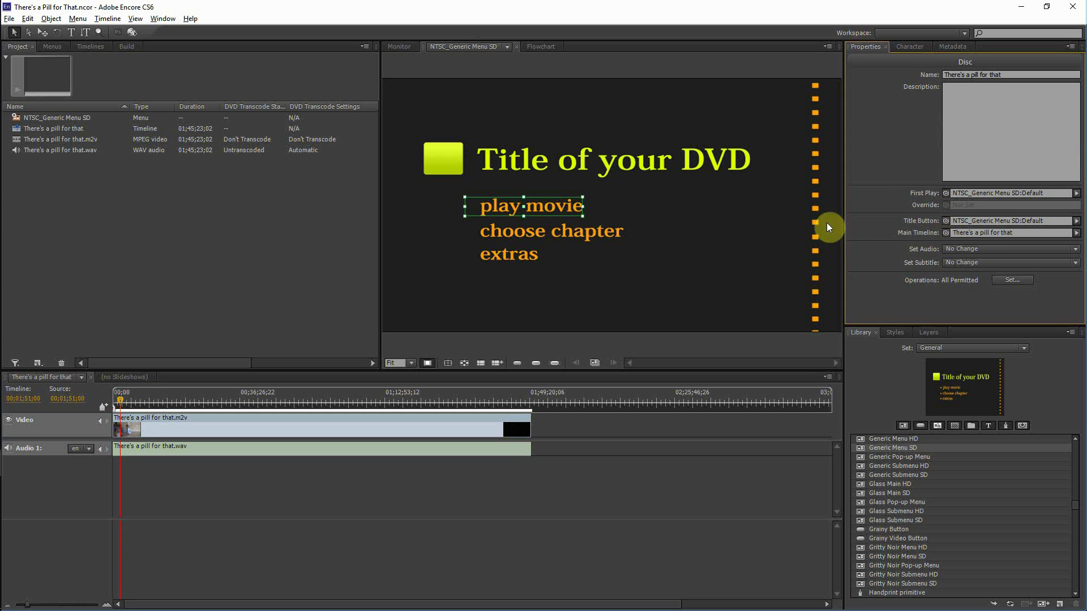
click(295, 223)
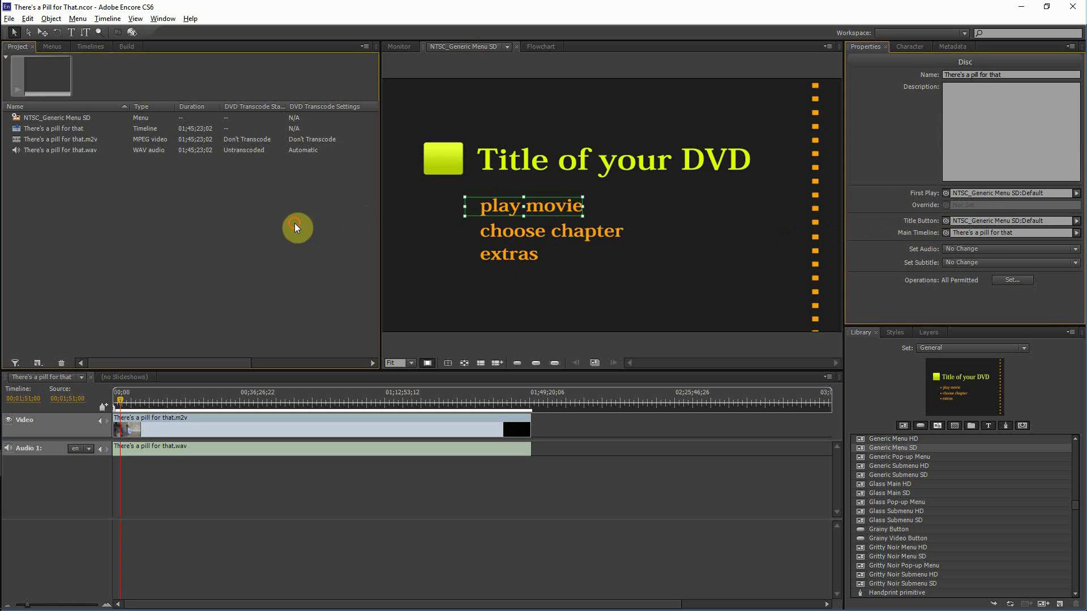
click(45, 129)
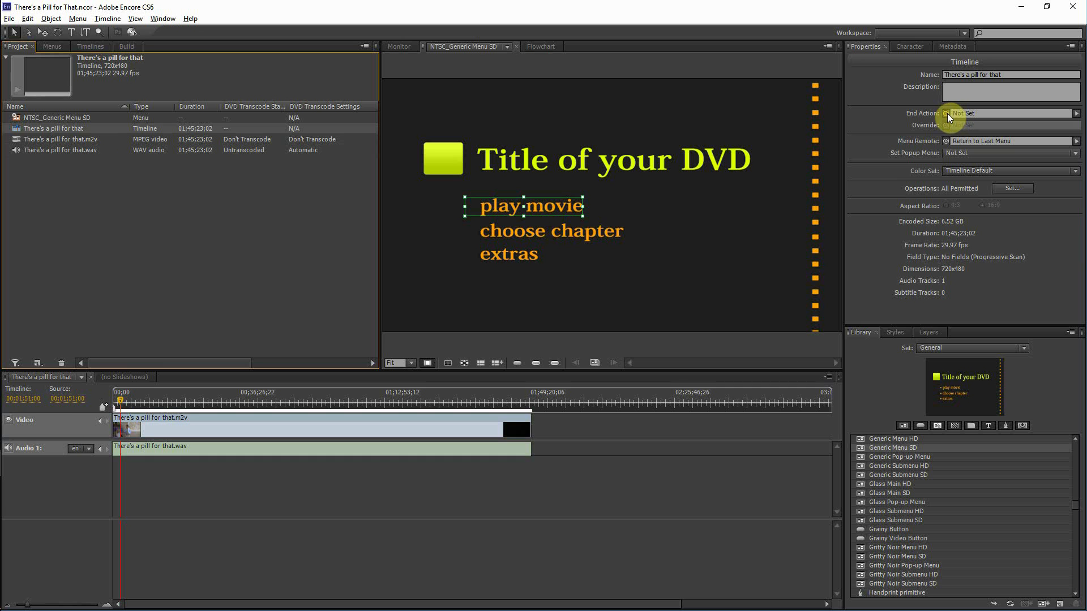
drag(947, 113, 87, 117)
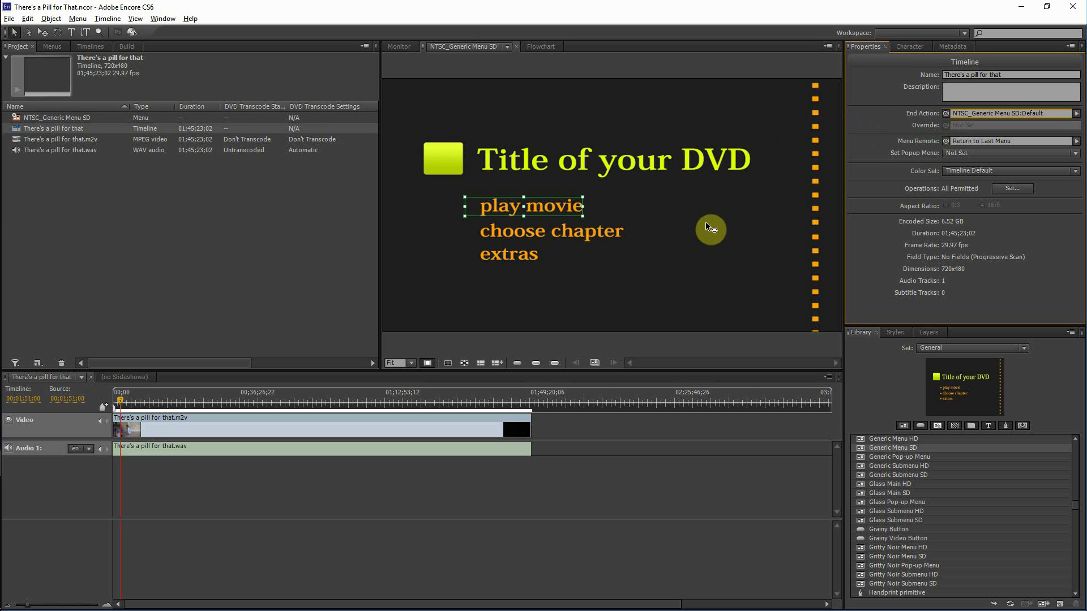
click(242, 287)
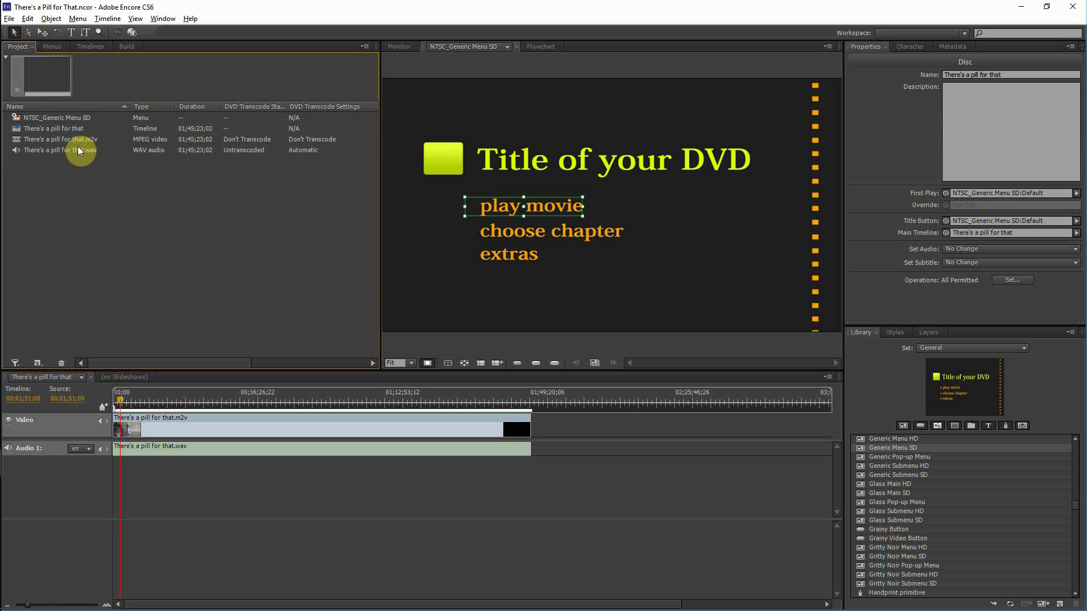
Open the NTSC_Generic Menu SD menu for editing in Photoshop and dismiss the pixel aspect ratio notice.
click(71, 116)
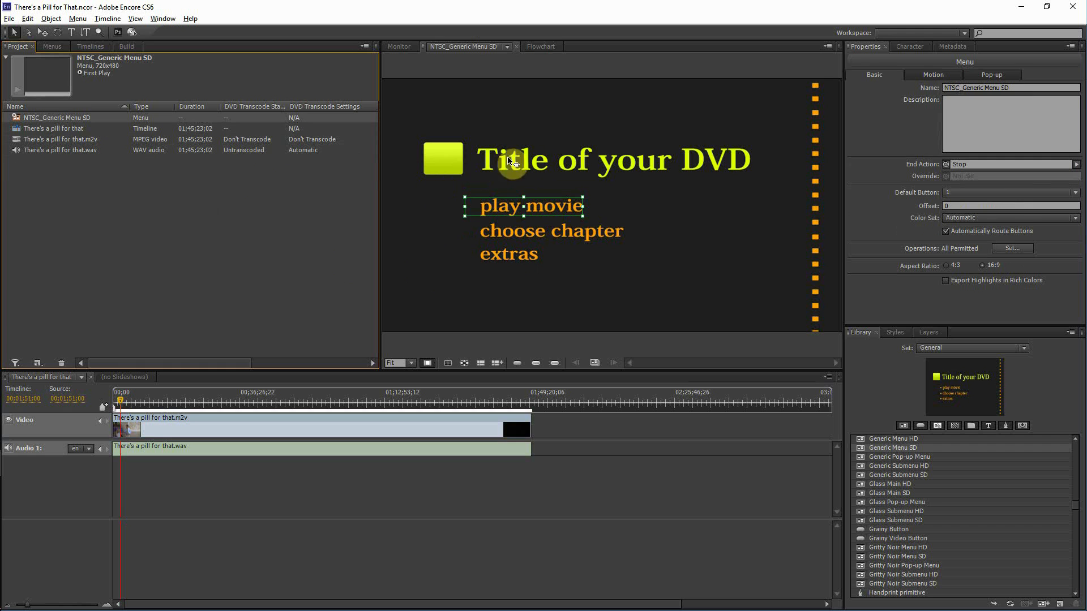
click(28, 19)
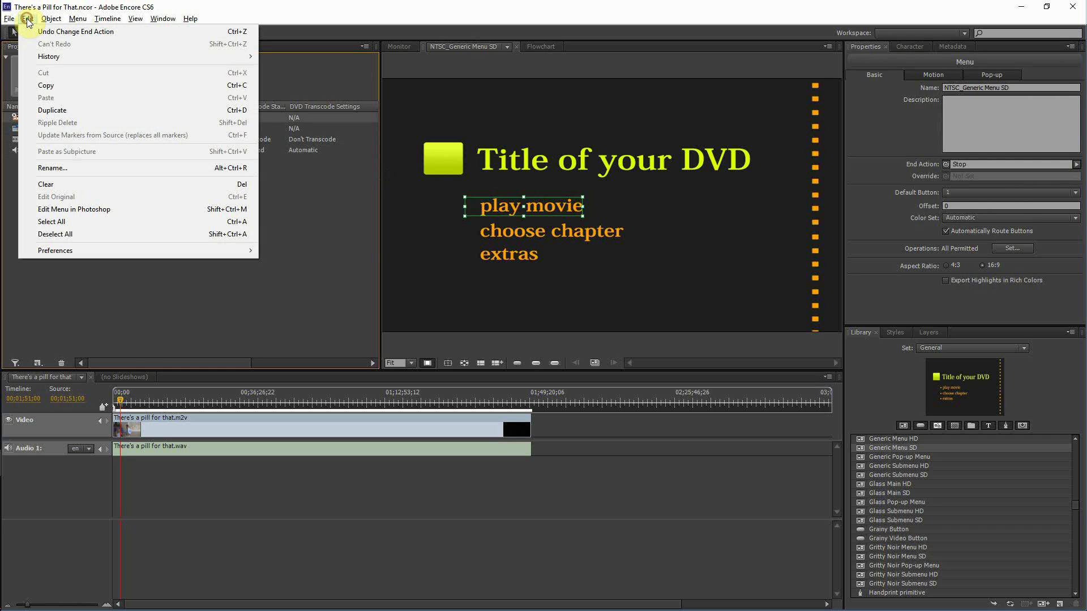
click(84, 208)
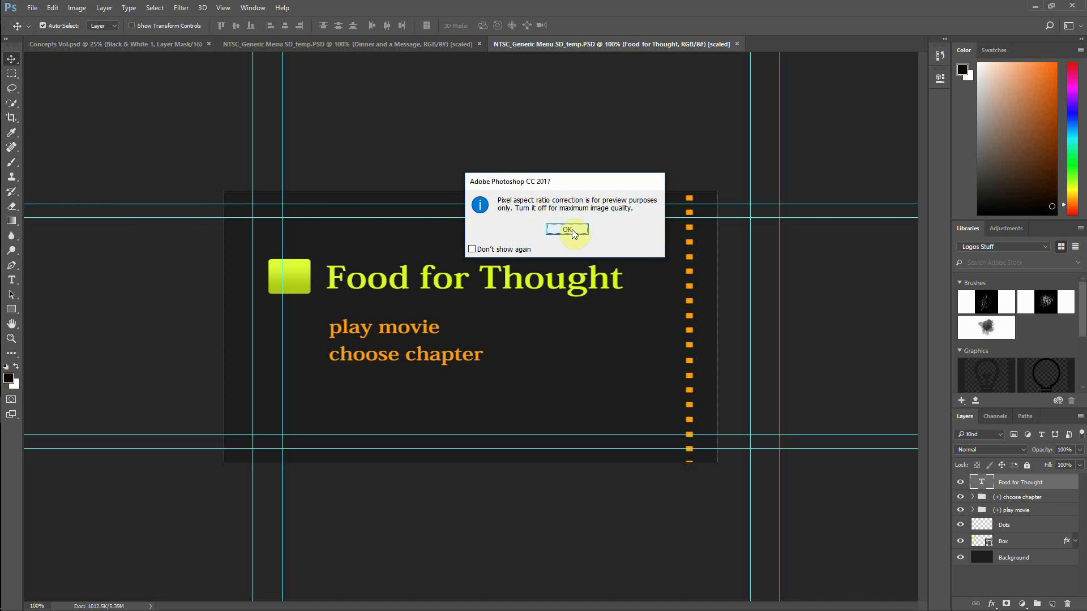
click(567, 230)
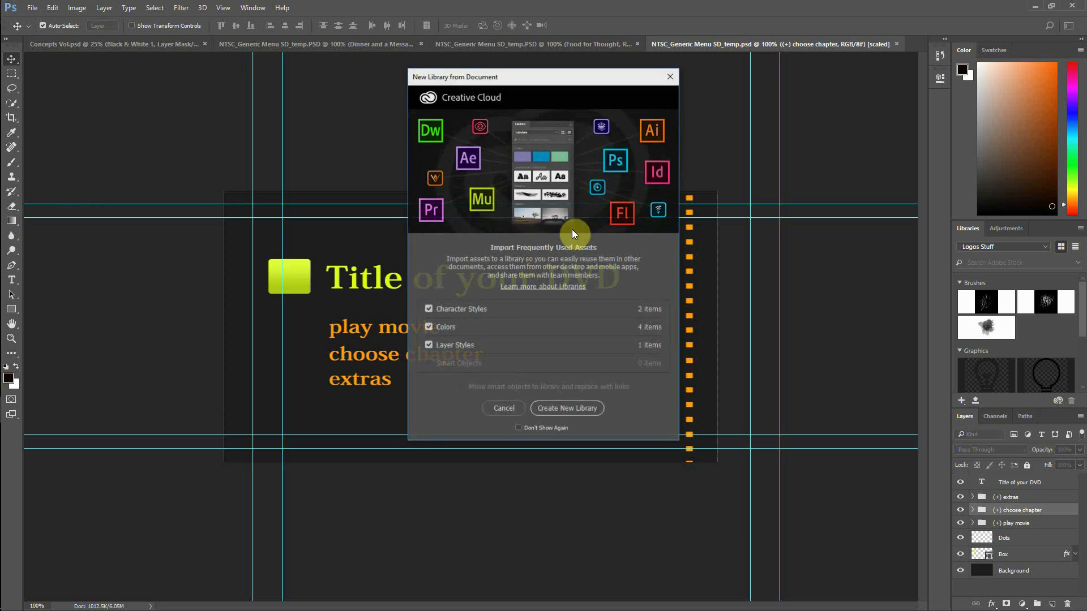
Dismiss the New Library from Document dialog without creating a library.
click(672, 76)
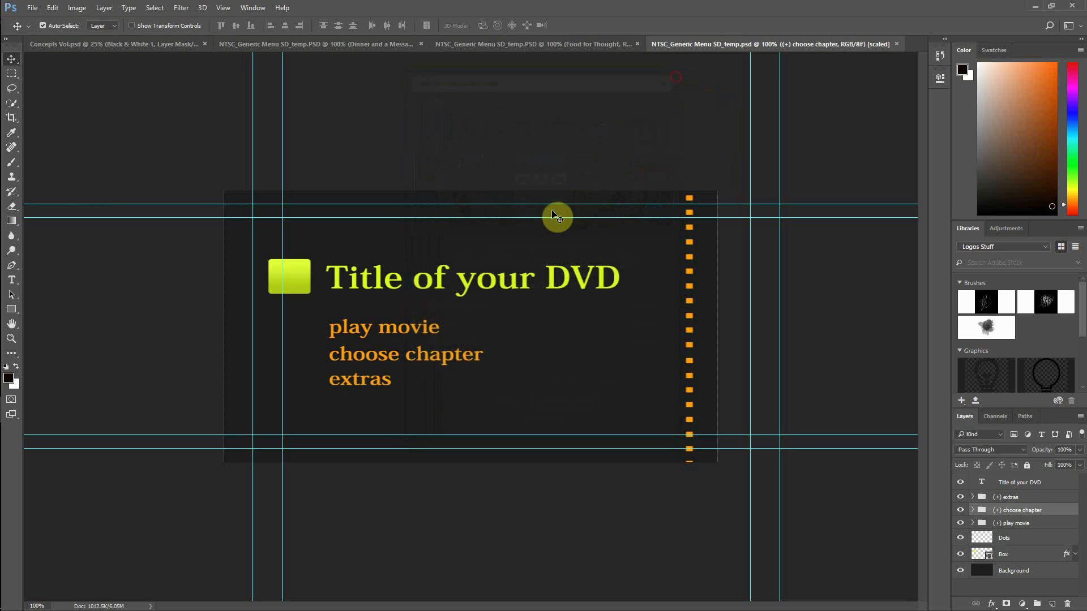
click(12, 281)
click(394, 282)
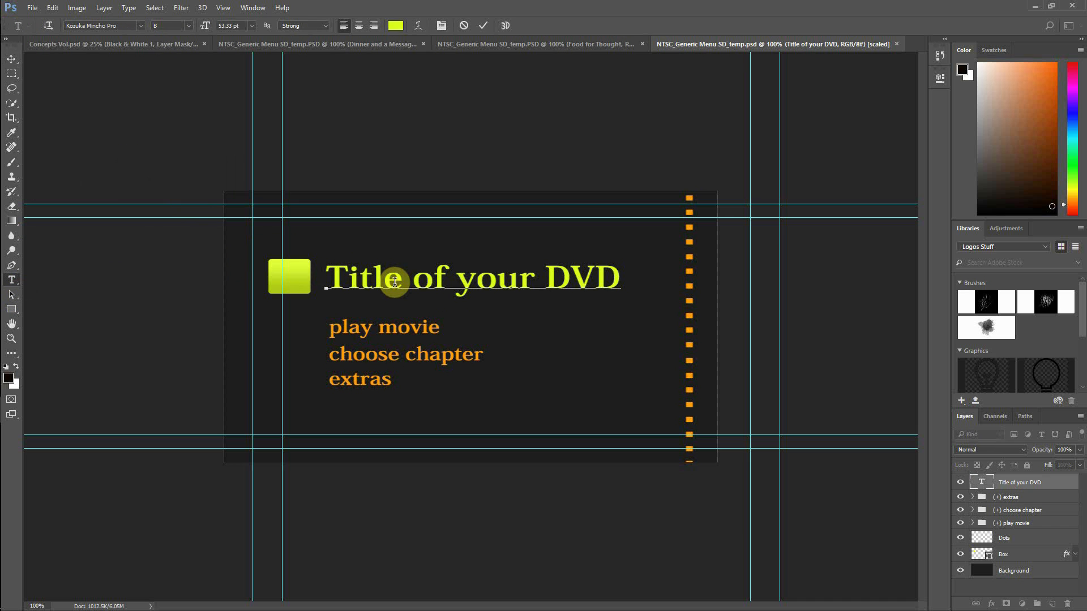
key(End)
key(shift+ctrl+Left)
key(shift+ctrl+Left)
key(shift+ctrl+Left)
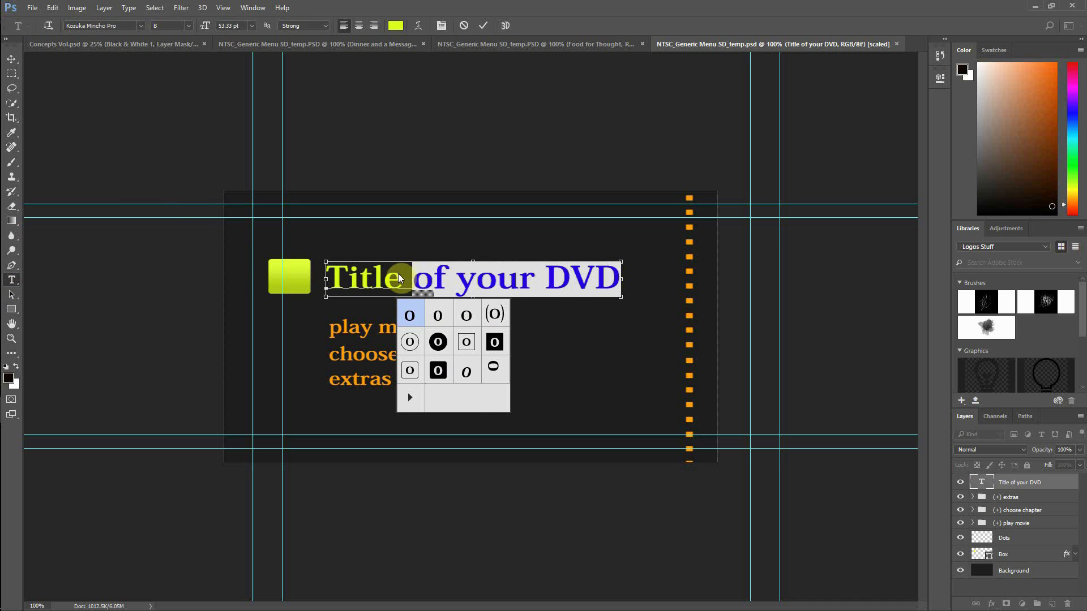
click(12, 60)
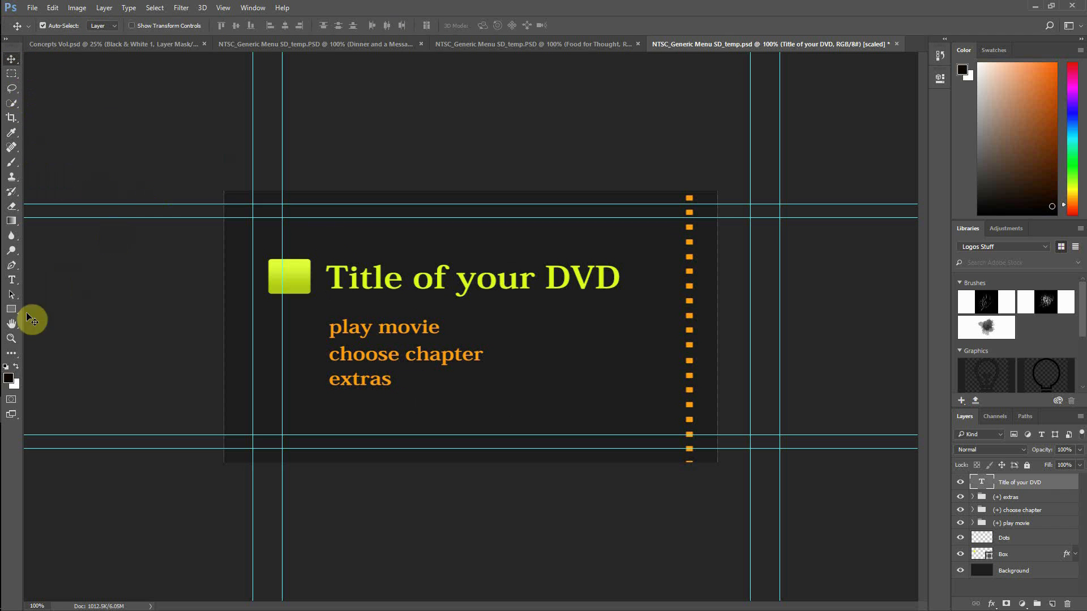
Replace the "Title of your DVD" text on the menu with "There's a Pill for that".
click(12, 281)
click(350, 283)
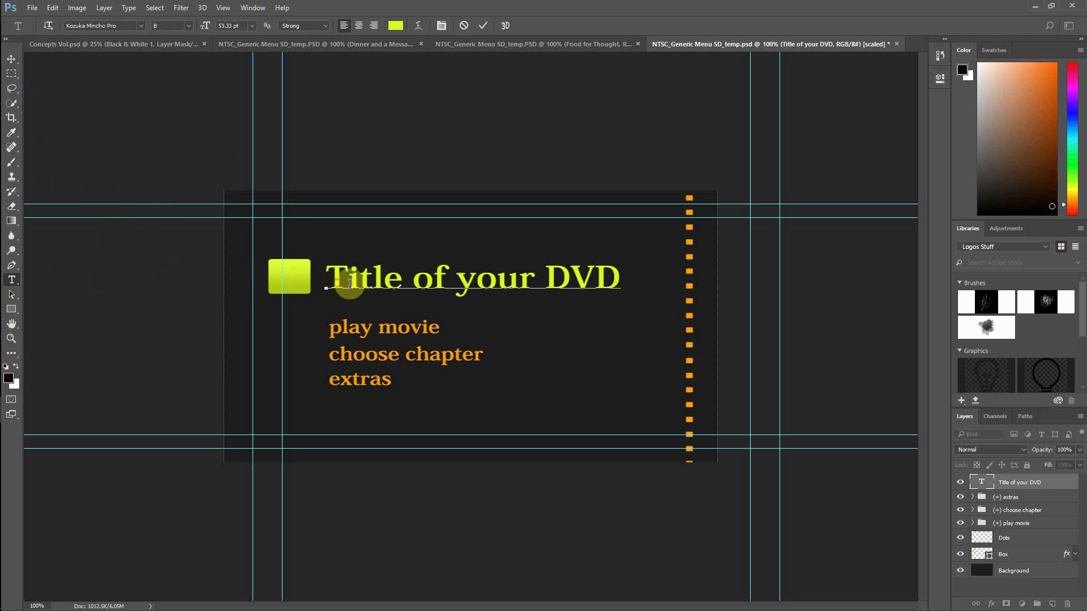
key(ctrl+shift+Right)
key(ctrl+shift+Right)
key(ctrl+shift+Right)
key(ctrl+shift+Right)
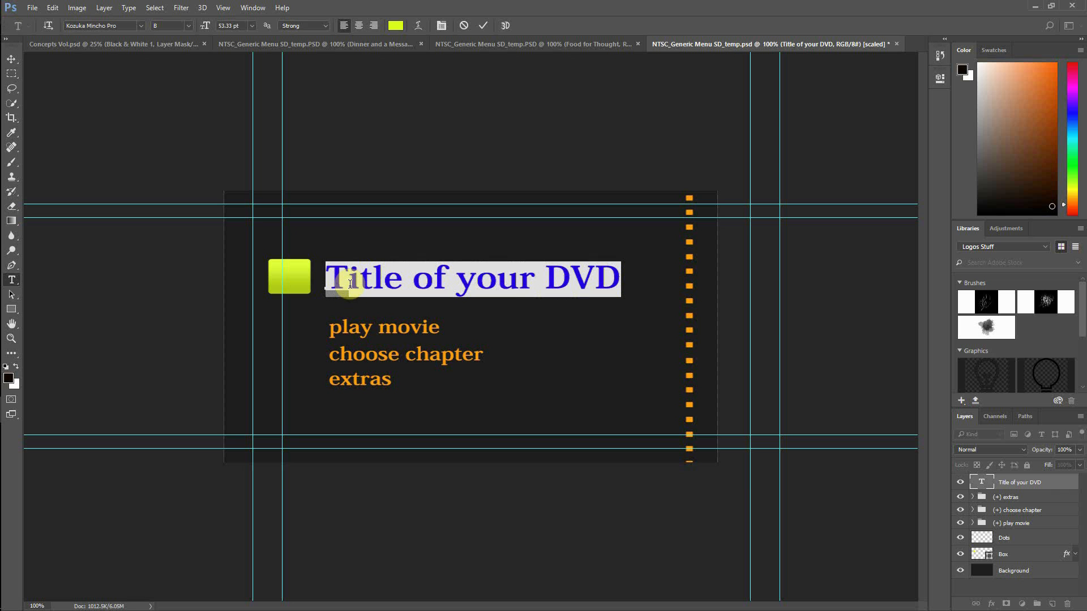
text(Ther')
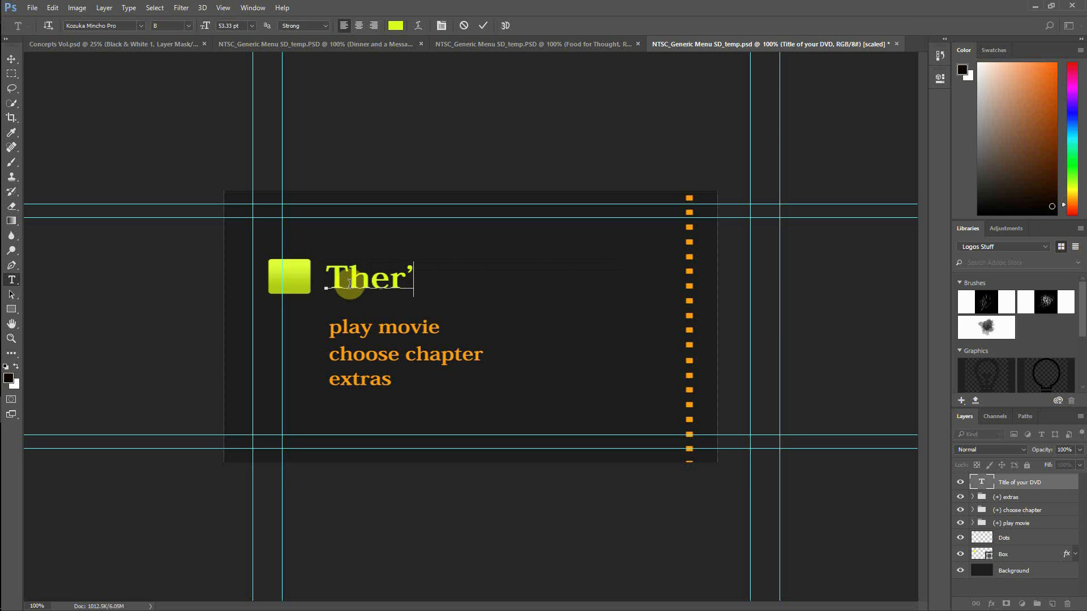
key(BackSpace)
text(e)
text('s)
text( a Pi)
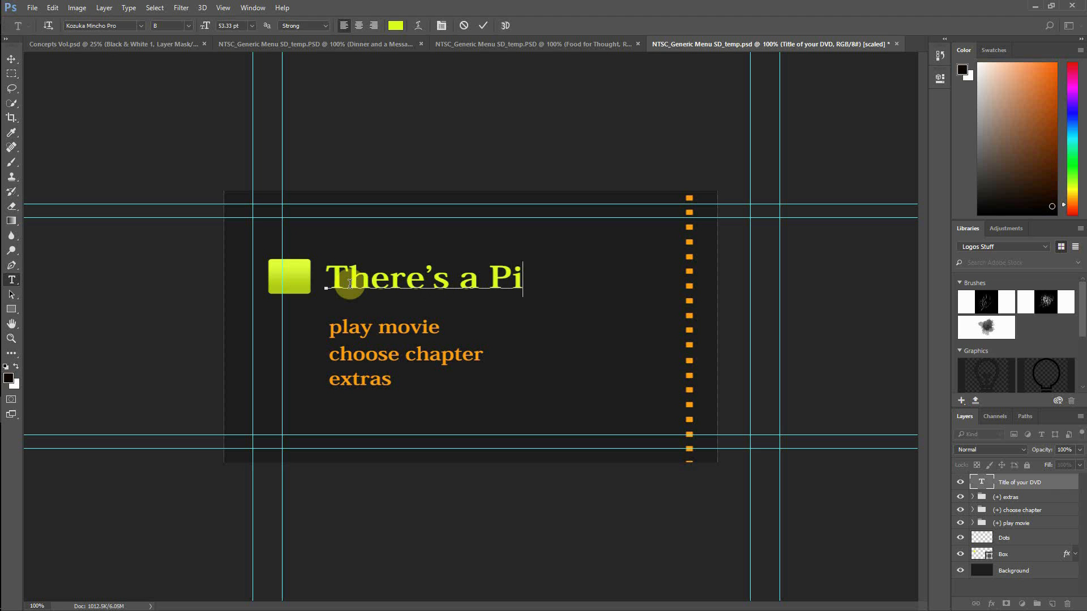
text(ll for that)
Change the capital P of "Pill" in the menu title to a lowercase p.
key(ctrl)
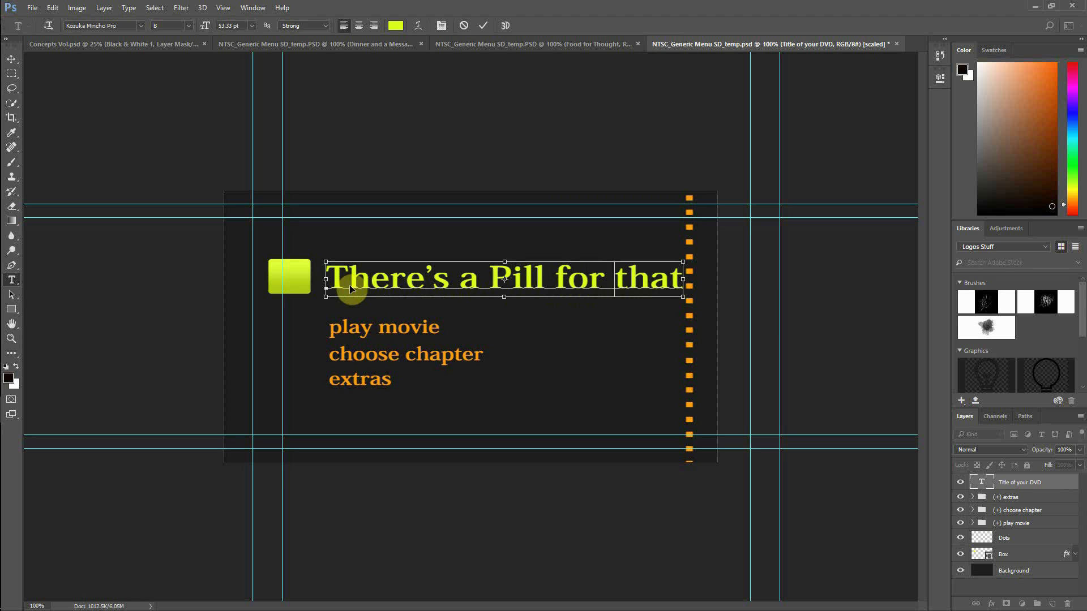
key(ctrl+Left)
key(shift+Right)
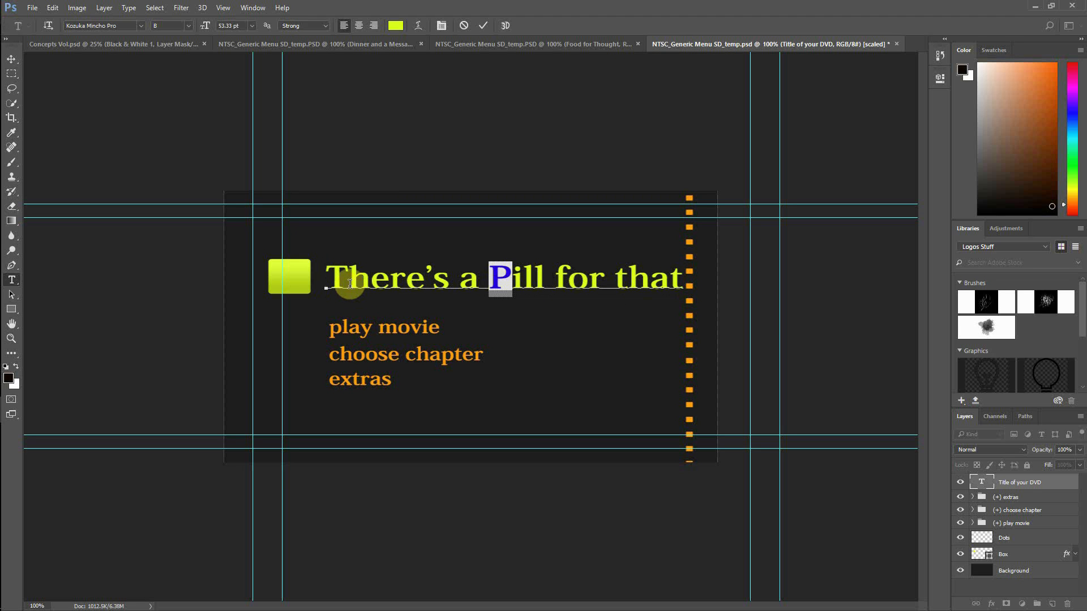
text(p)
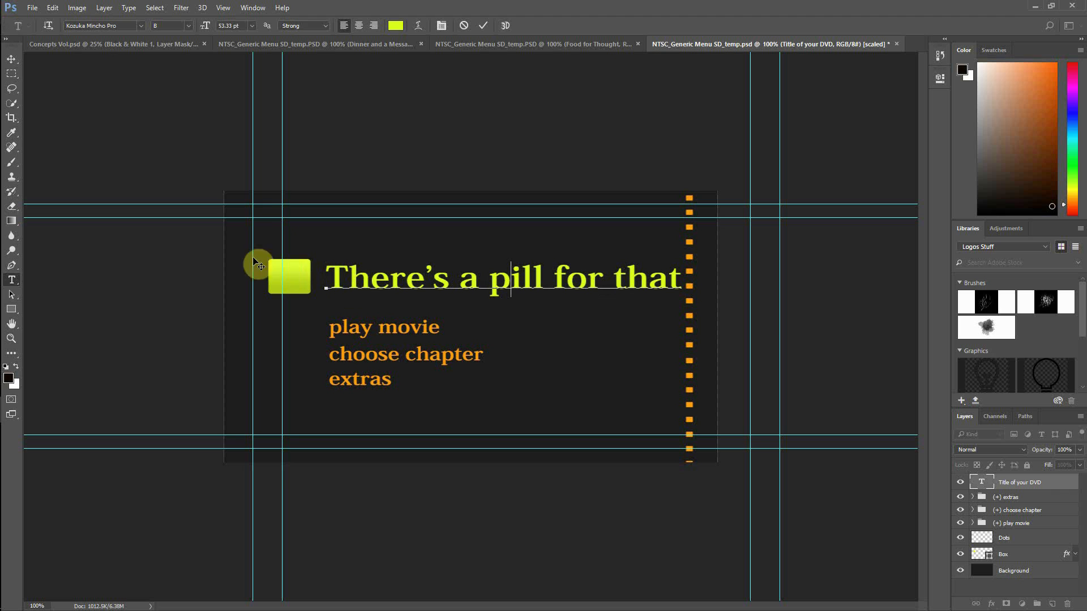
Set the font of the whole menu title to Georgia Regular and commit the text edit.
click(381, 279)
triple_click(389, 280)
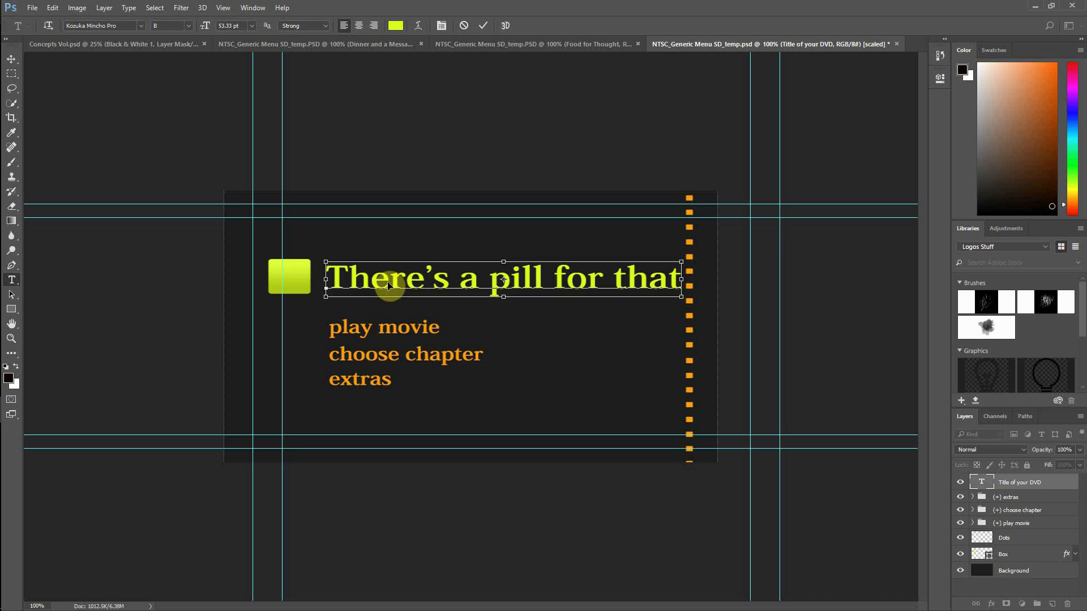
click(122, 26)
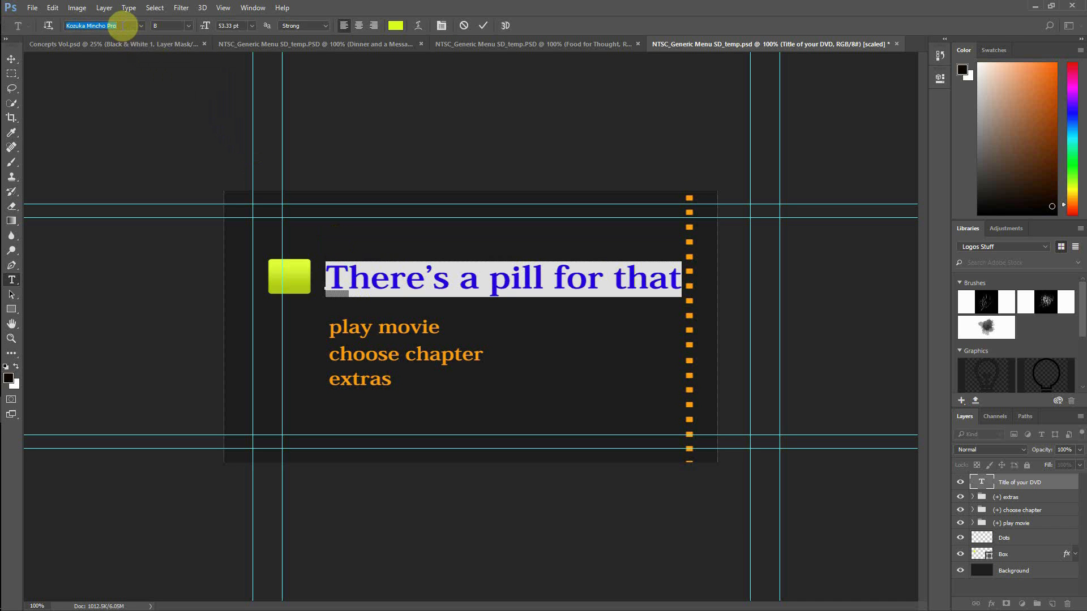
text(go)
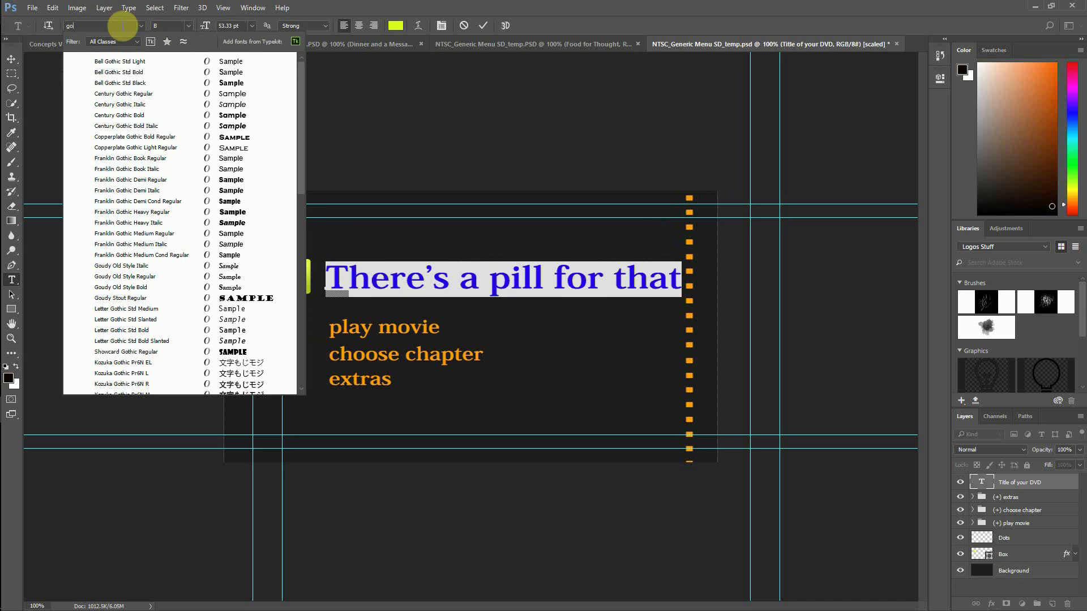
key(BackSpace)
text(eor)
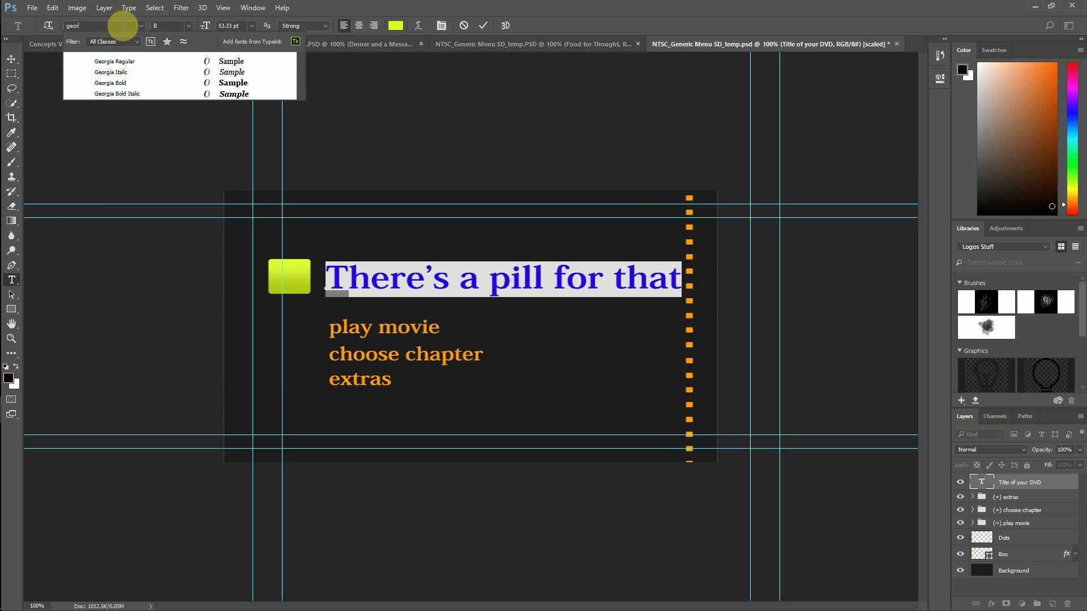
click(109, 62)
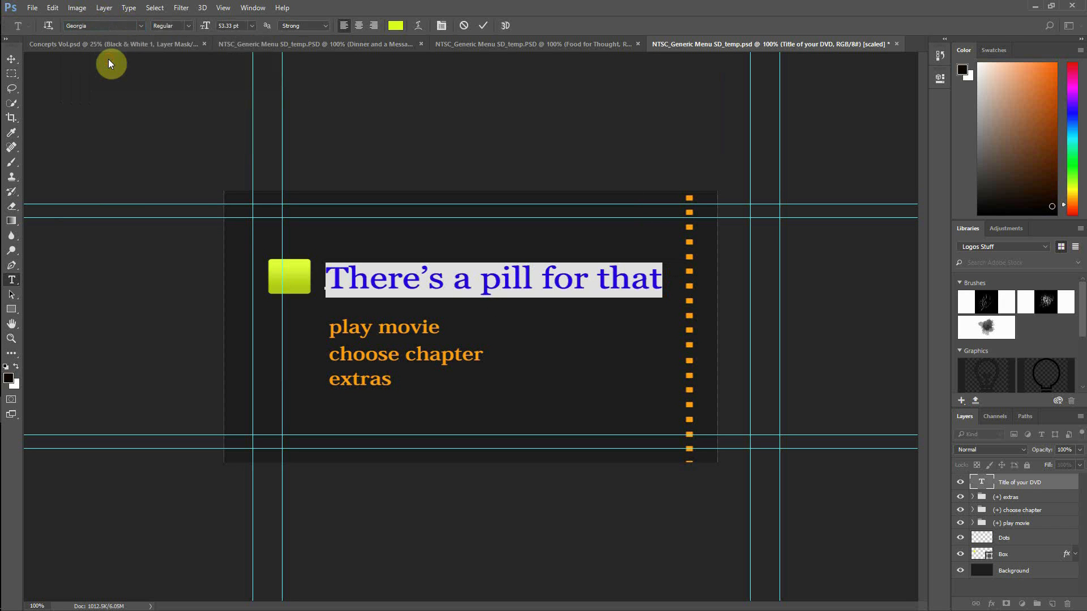
click(11, 58)
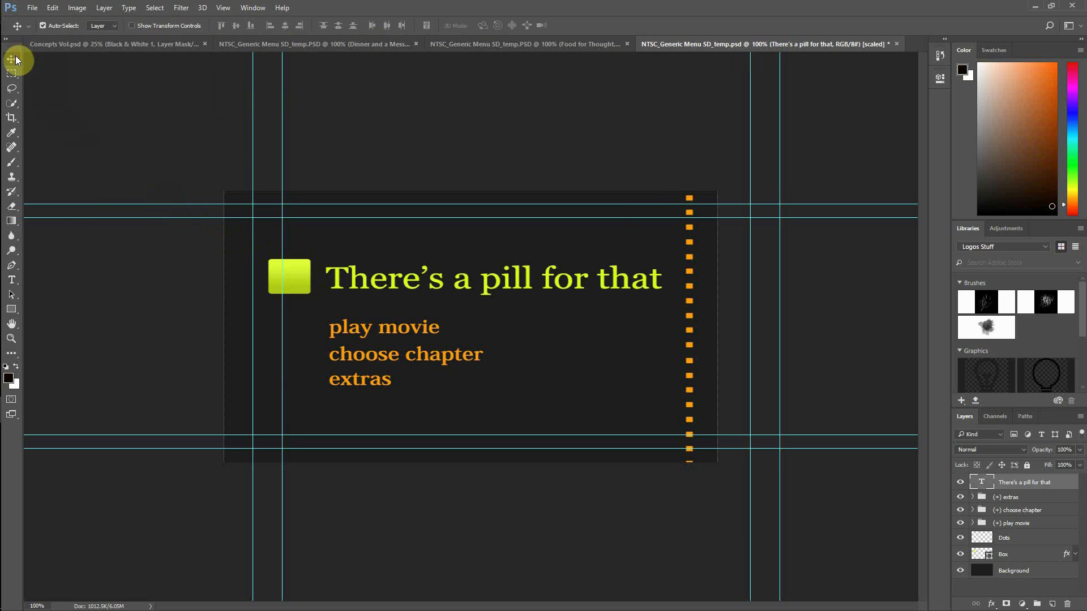
Examine the (+) play movie layer group and the highlight and text layers inside it.
click(397, 332)
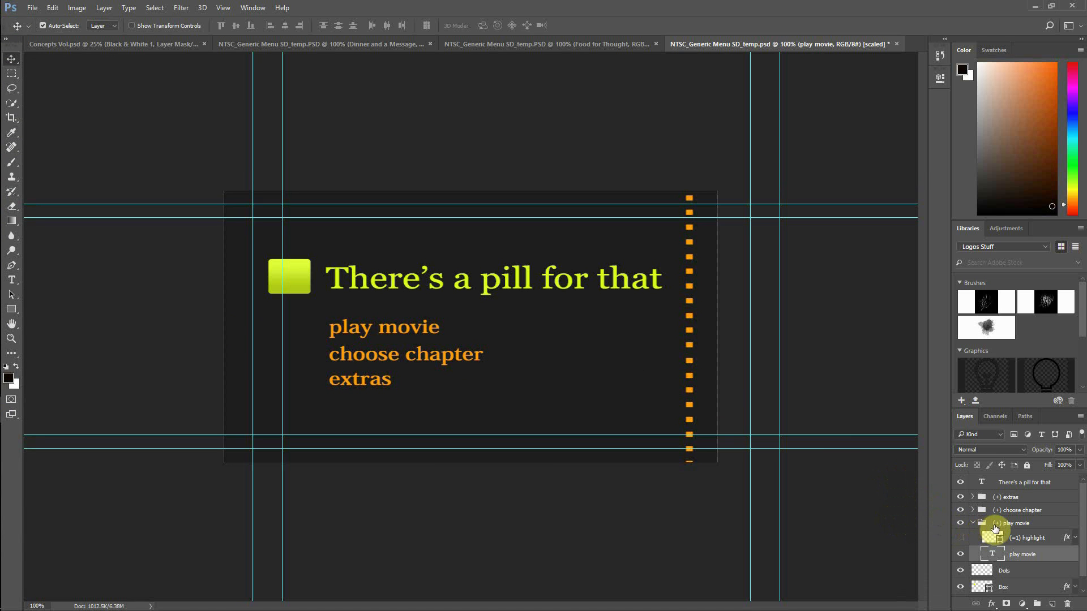
click(975, 527)
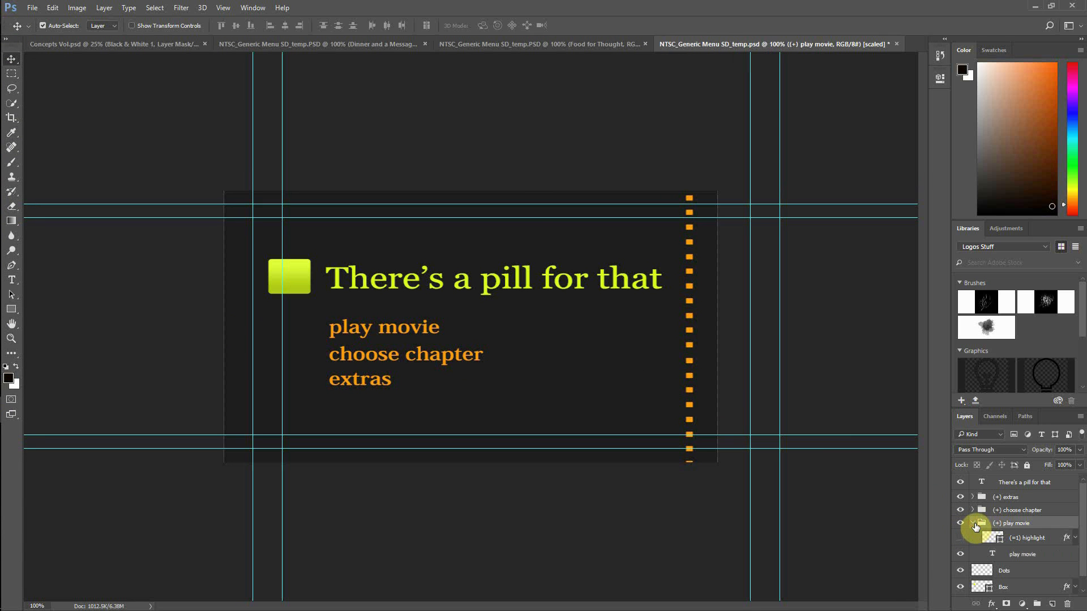
click(974, 524)
click(974, 524)
click(998, 525)
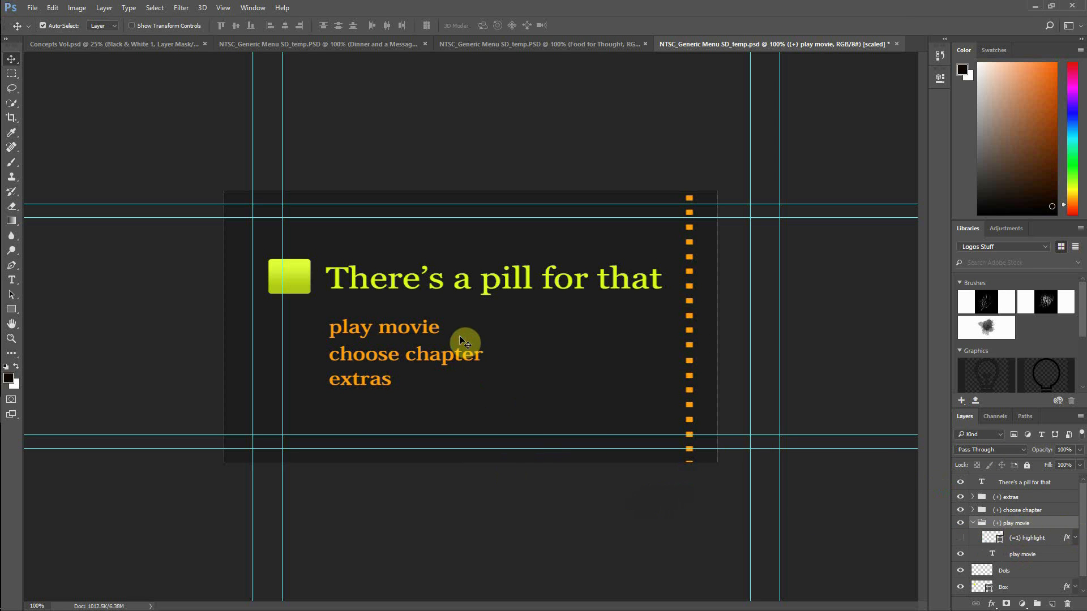
Save the edited menu file and switch back to Adobe Encore.
key(ctrl+s)
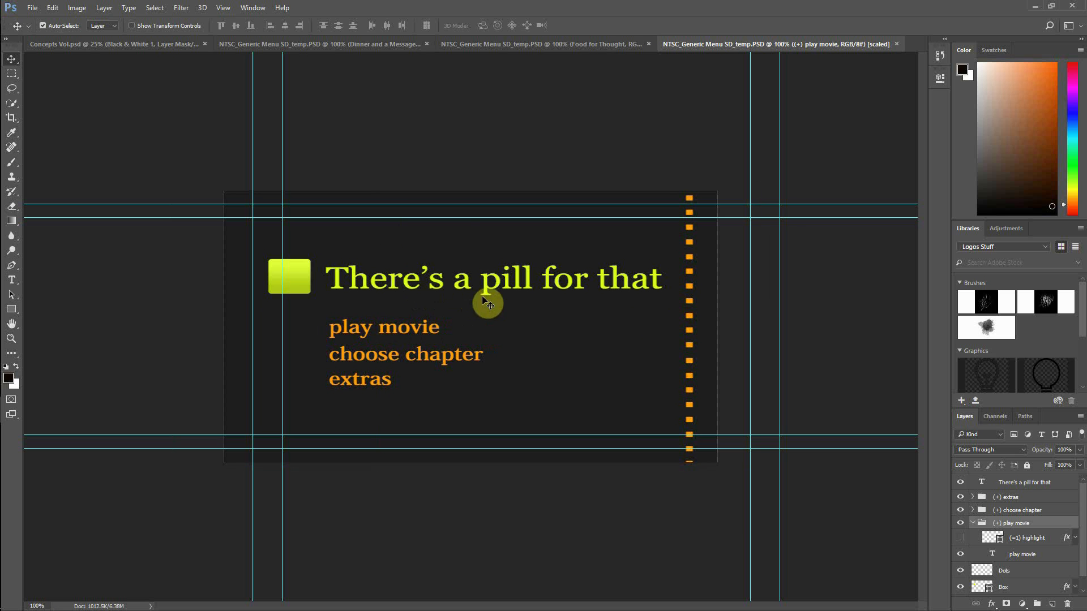
key(alt+Tab)
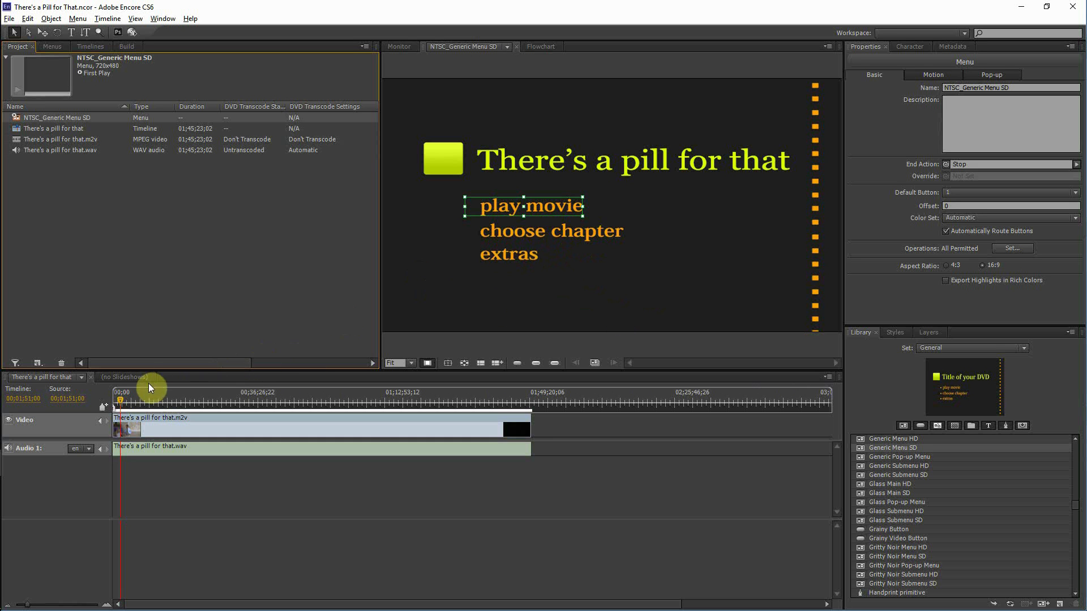
Delete the extras button from the NTSC_Generic Menu SD menu.
click(503, 257)
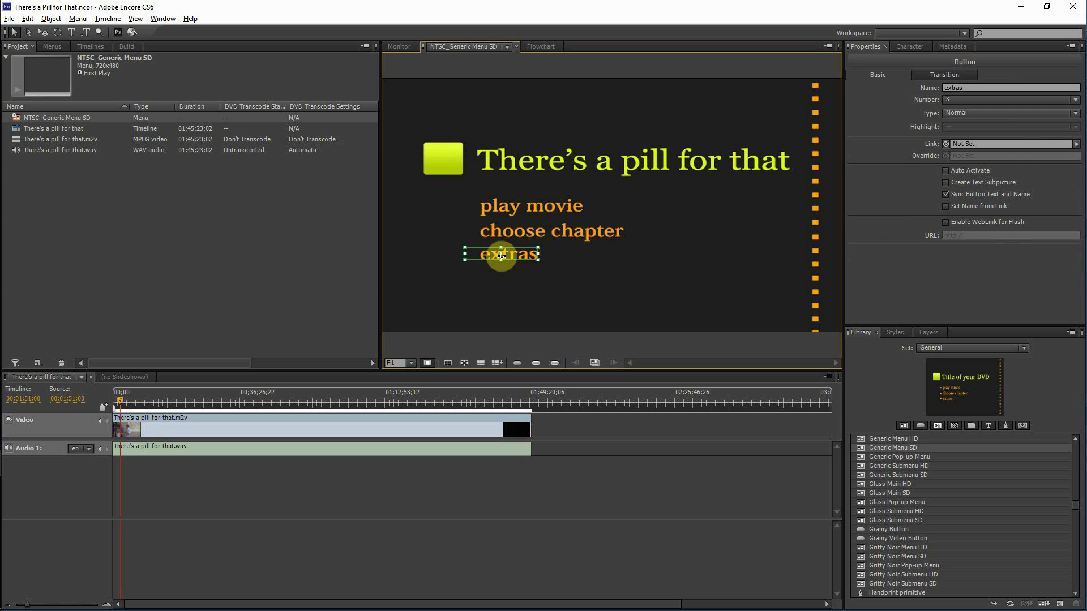
key(Delete)
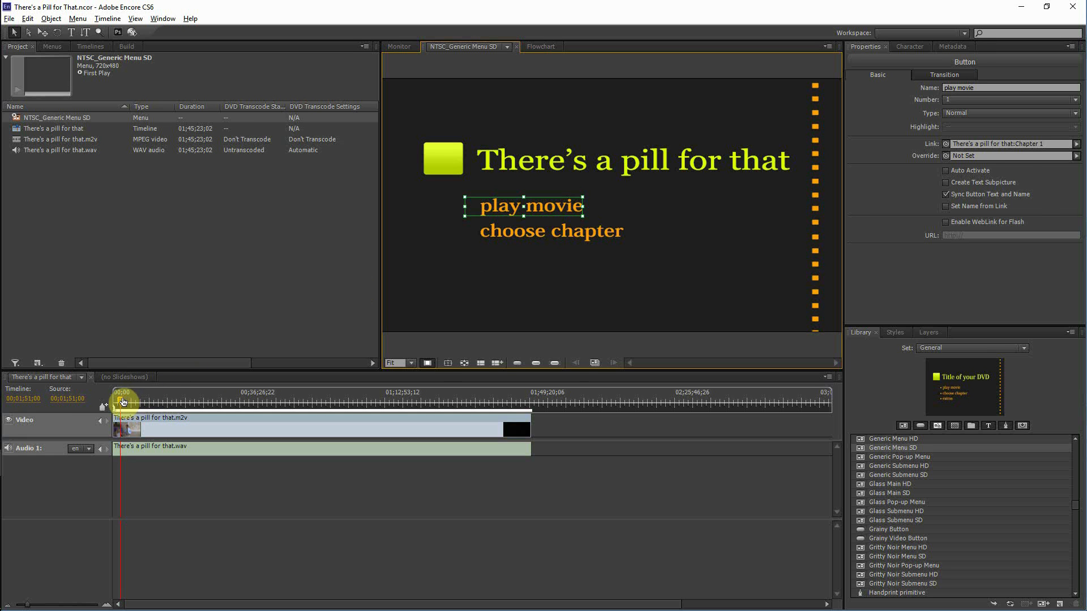
Open the "There's a pill for that" timeline in the monitor and move the playhead to its very start.
drag(123, 402, 117, 404)
click(61, 131)
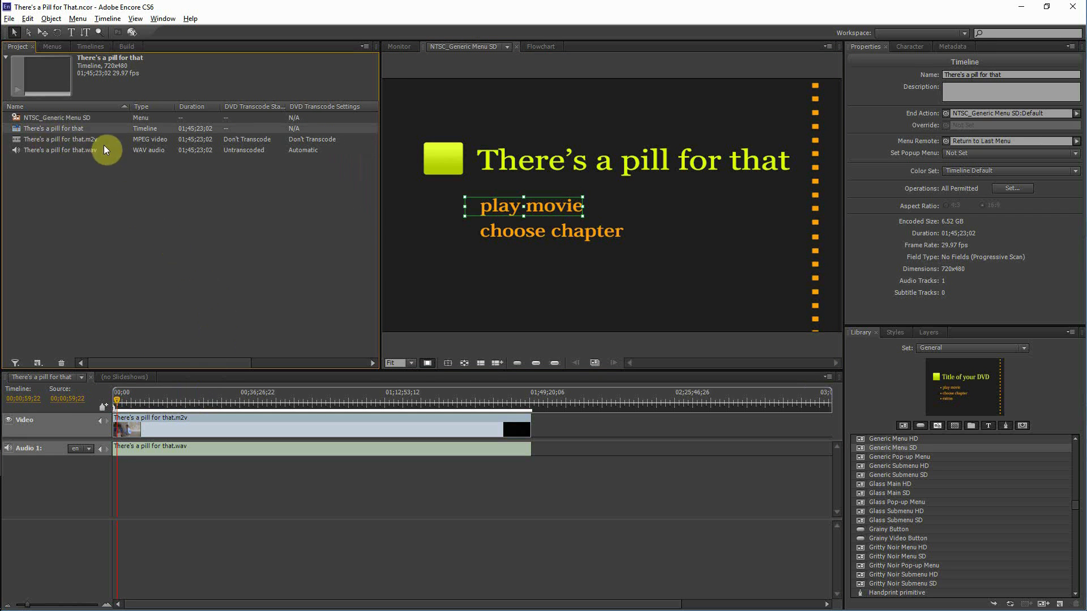
double_click(17, 133)
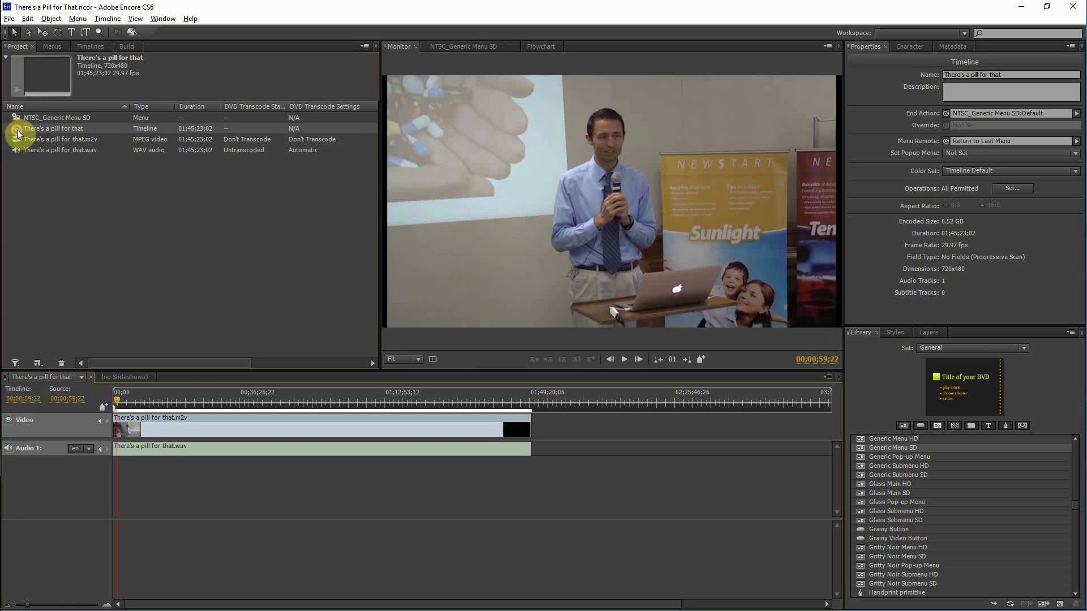
drag(116, 403, 106, 402)
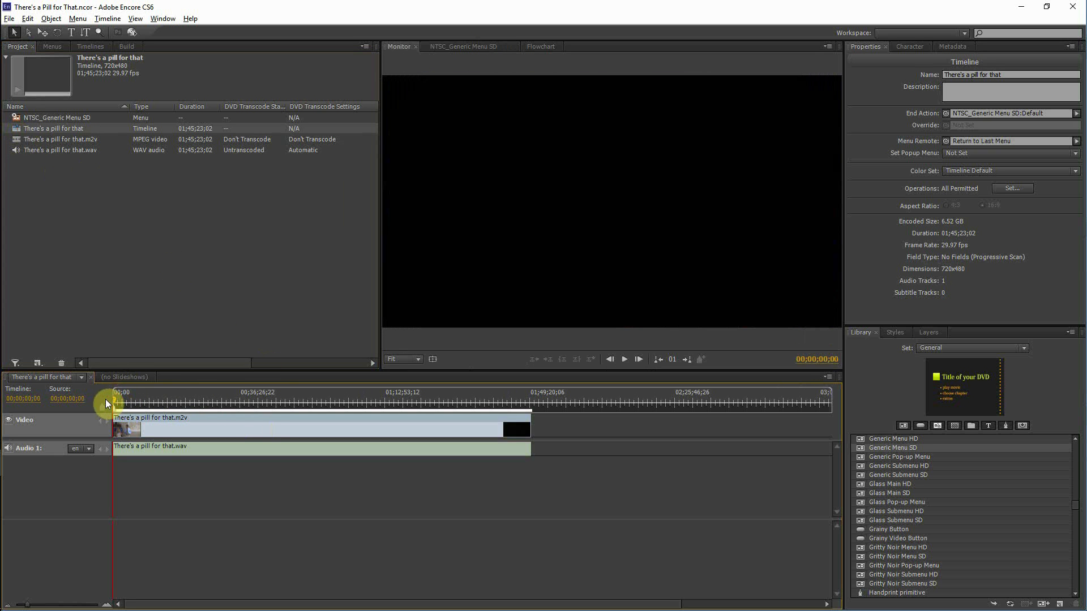
Play and skim the first 40 seconds of the timeline to look for where the talk begins.
key(space)
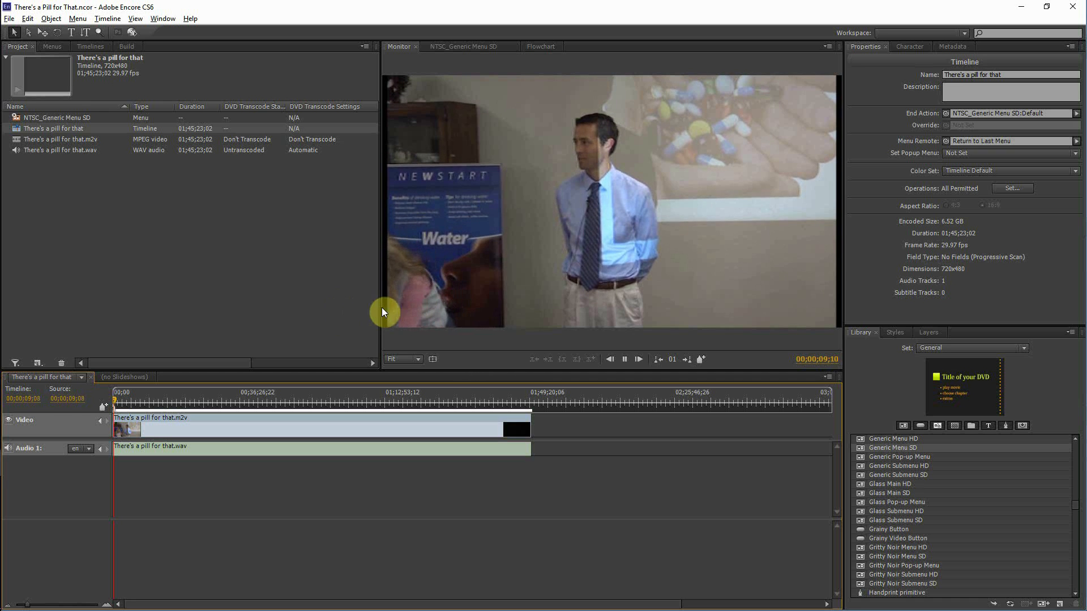
key(space)
click(120, 401)
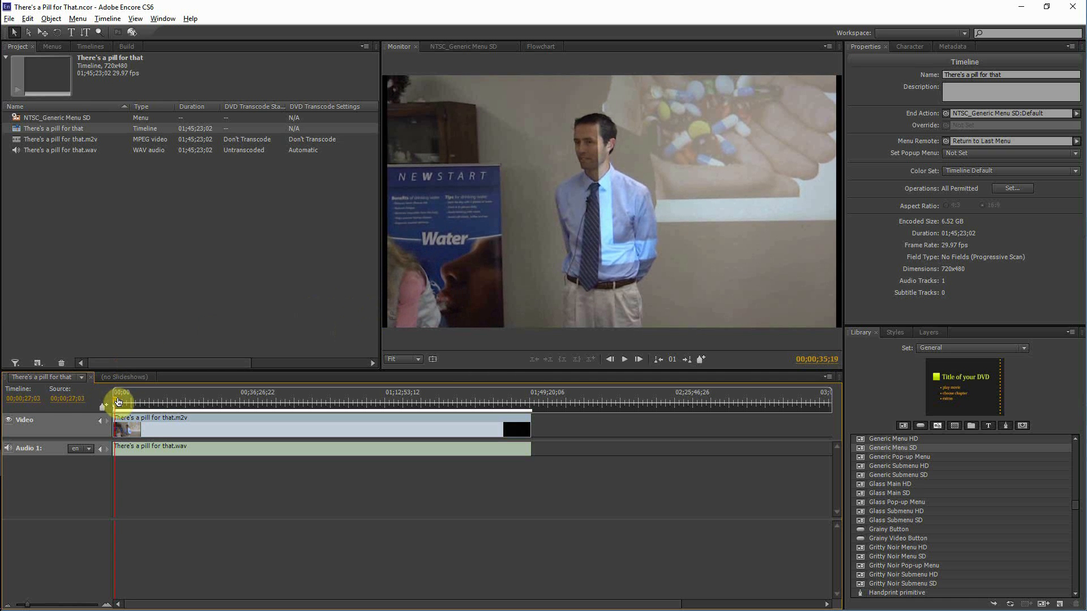
click(117, 402)
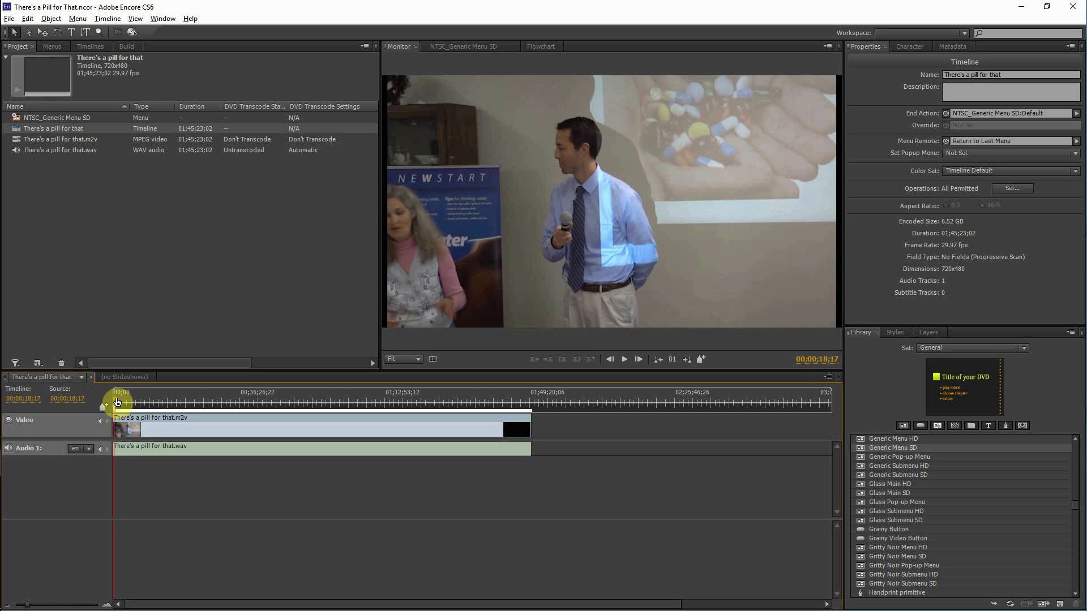
click(117, 402)
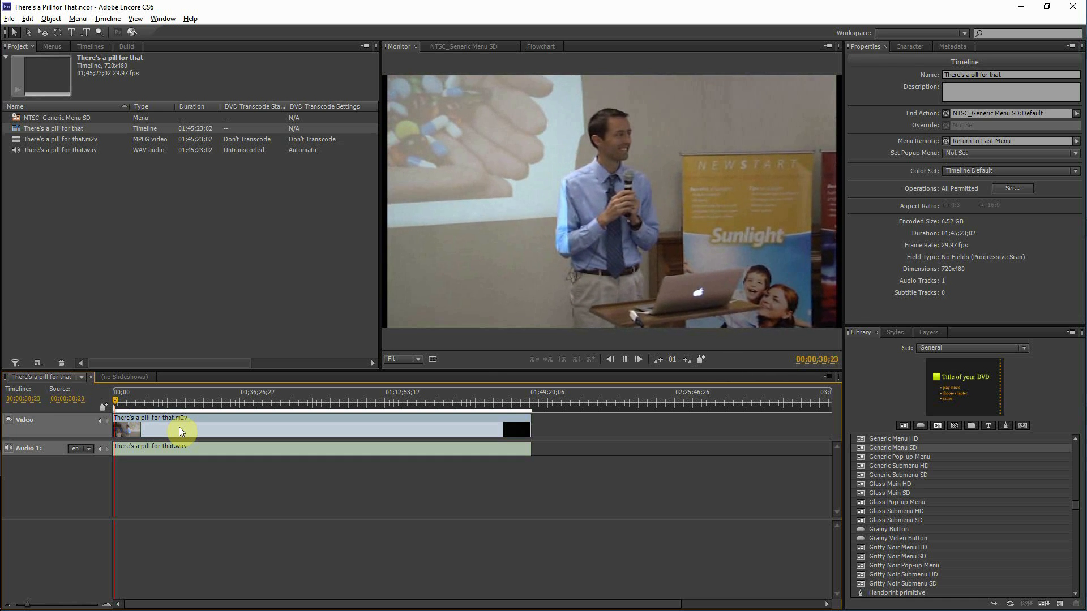
key(space)
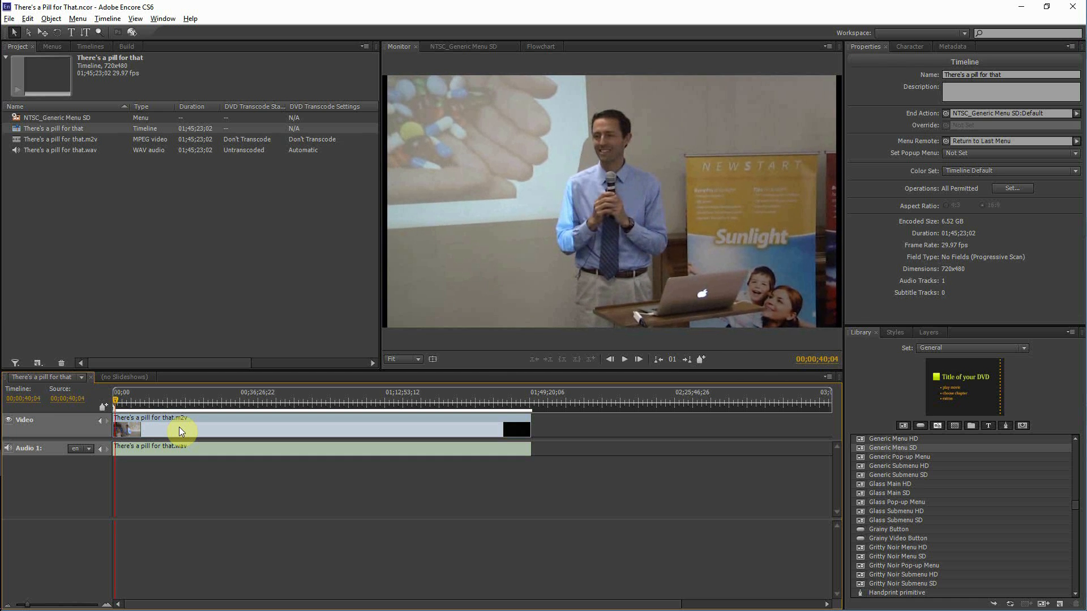
Move the playhead back frame by frame and fine-tune its position to 00;00;38;09 with a brief playback.
key(Left)
key(Left)
key(Left)
key(Left)
key(Left)
key(Left)
key(Left)
key(Left)
key(Left)
key(Left)
key(Left)
key(Left)
key(Left)
key(Left)
key(Left)
key(Left)
key(Left)
key(Left)
key(Left)
key(Left)
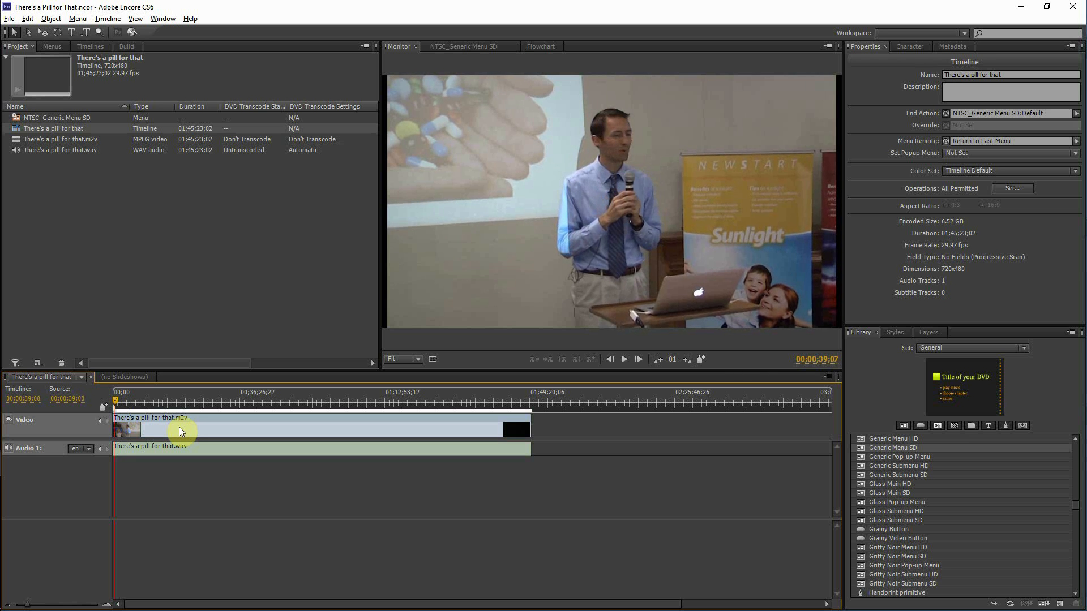
key(Left)
key(Left)
key(Left)
key(Left)
key(Left)
key(Left)
key(Left)
key(Left)
key(Left)
key(Left)
key(Left)
key(Left)
key(Left)
key(Left)
key(Left)
key(Left)
key(Left)
key(Left)
key(Left)
key(Left)
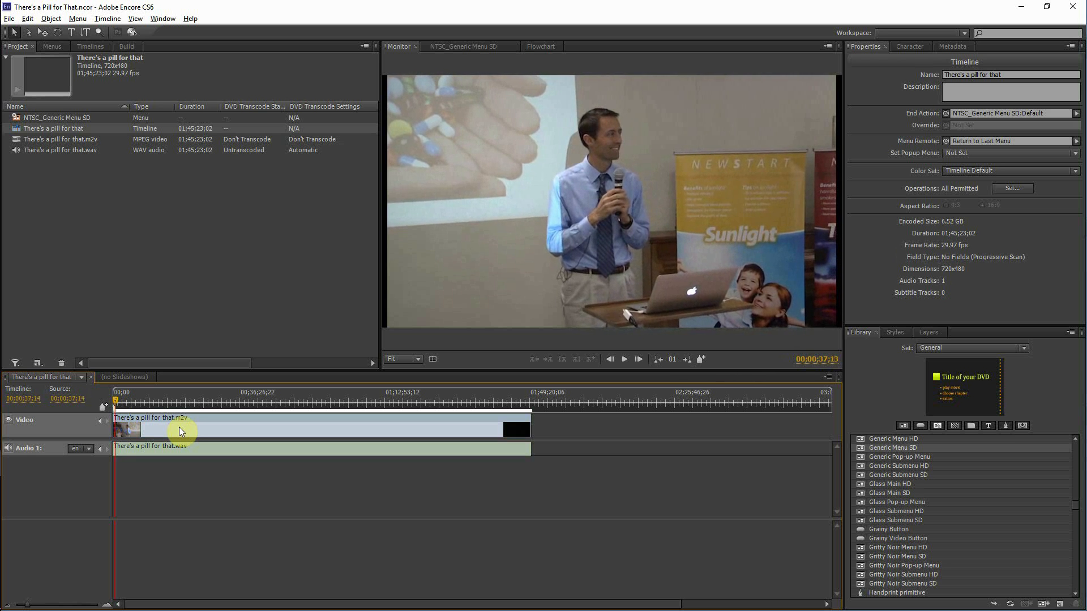
key(space)
key(space)
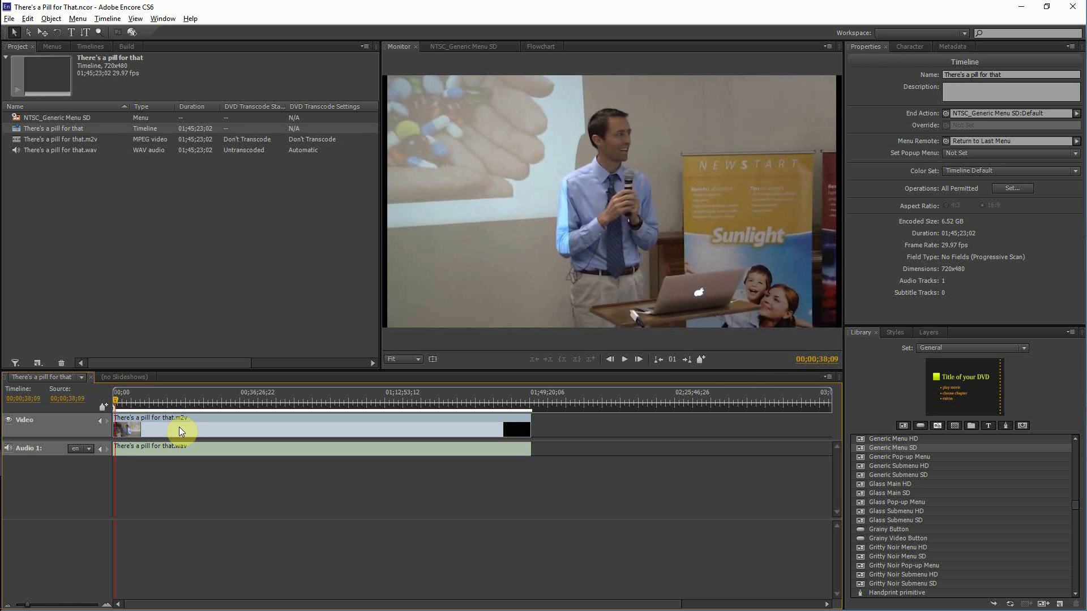
Fine-tune the playhead frame by frame to 00;00;37;17 and add a chapter point there.
key(Left)
key(Left)
key(Left)
key(Left)
key(Left)
key(Left)
key(Left)
key(Left)
key(Left)
key(Left)
key(Left)
key(Left)
key(Left)
key(Left)
key(Left)
key(Left)
key(Left)
key(Left)
key(Left)
key(Left)
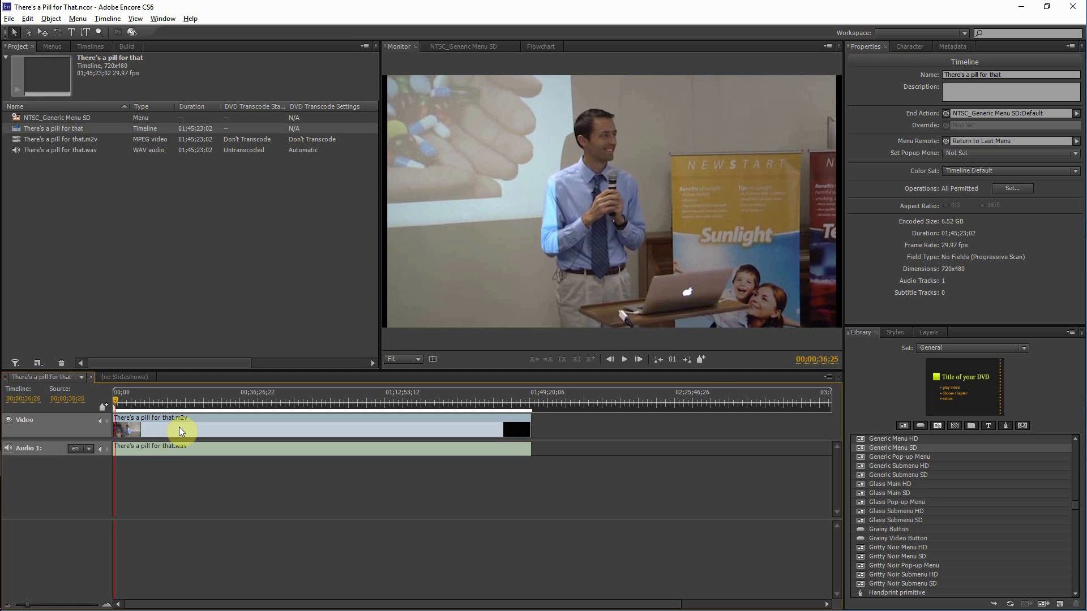
key(Right)
key(Right)
key(Right)
key(Right)
key(Right)
key(Right)
key(Right)
key(Right)
key(Right)
key(Right)
key(Right)
key(Right)
key(Right)
key(Right)
key(Right)
key(Right)
key(Right)
key(Right)
key(Right)
key(Right)
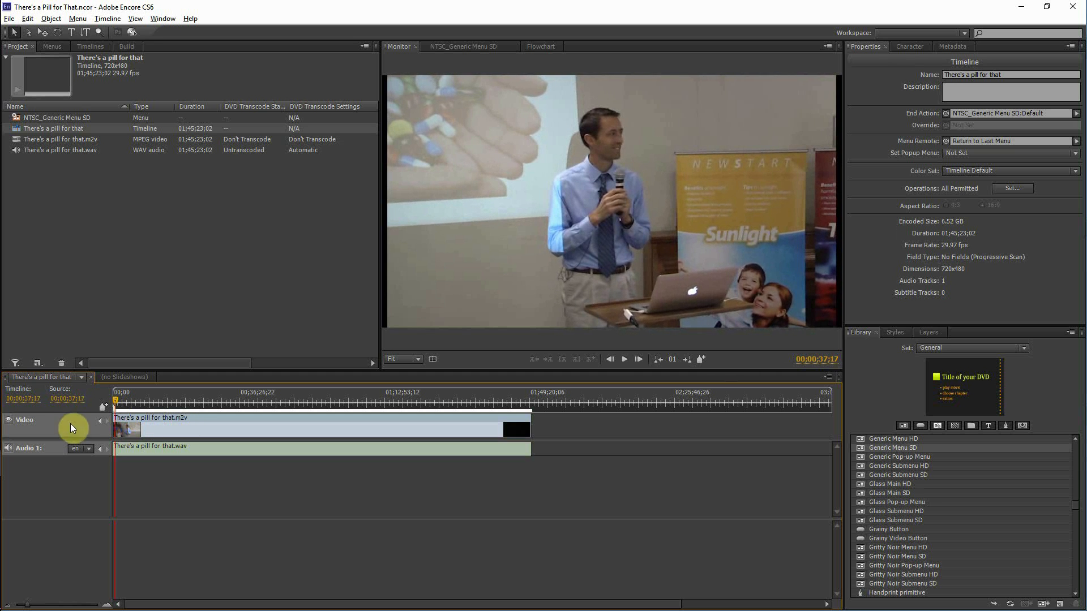
click(103, 406)
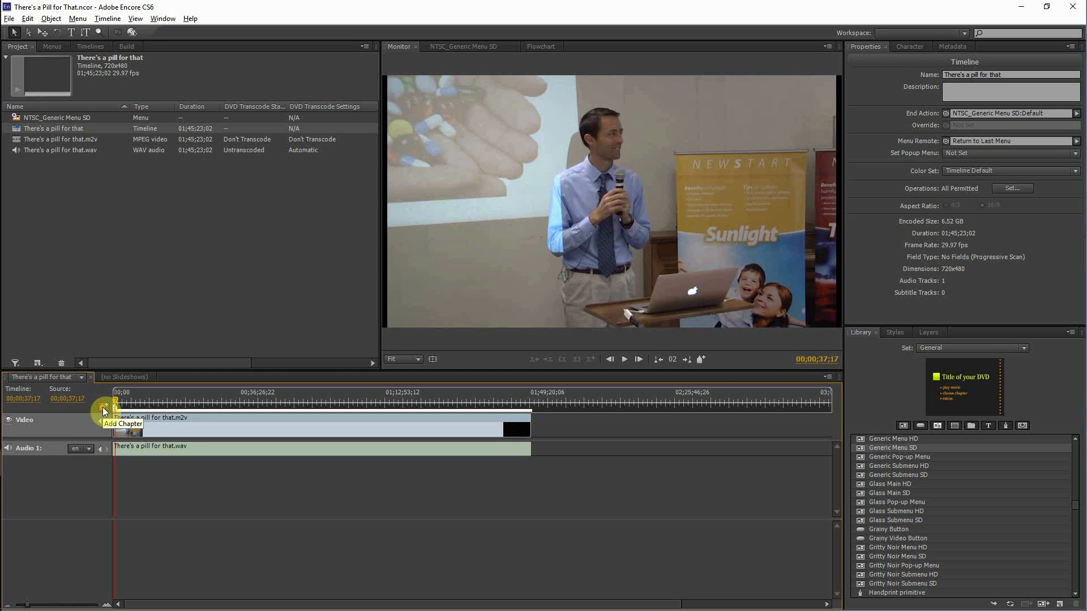
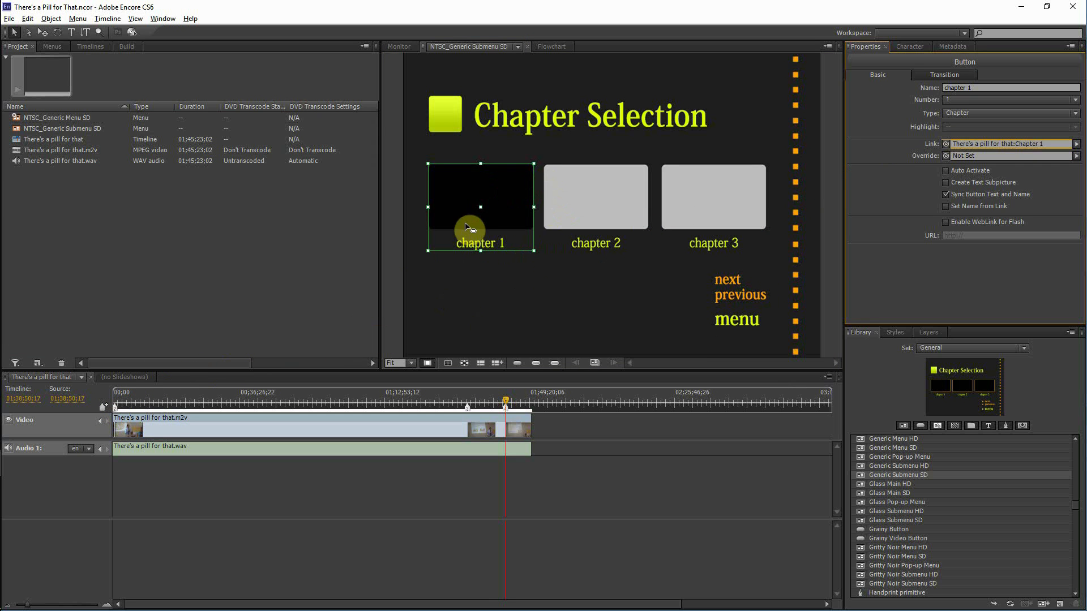
Link the submenu's chapter 2 and chapter 3 buttons to the third and fourth chapter points of the timeline.
click(221, 289)
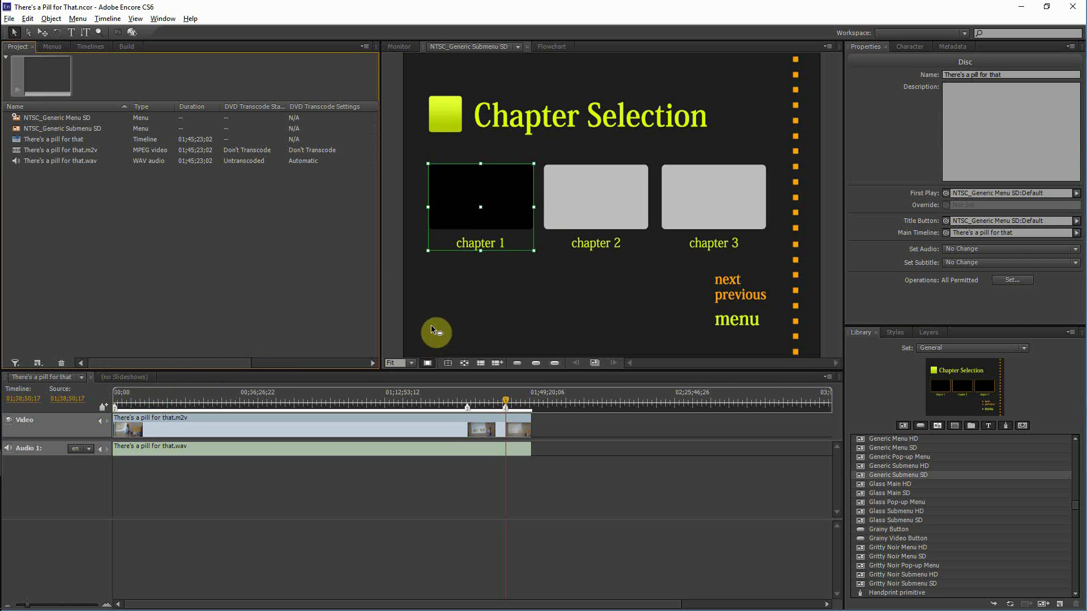
click(608, 195)
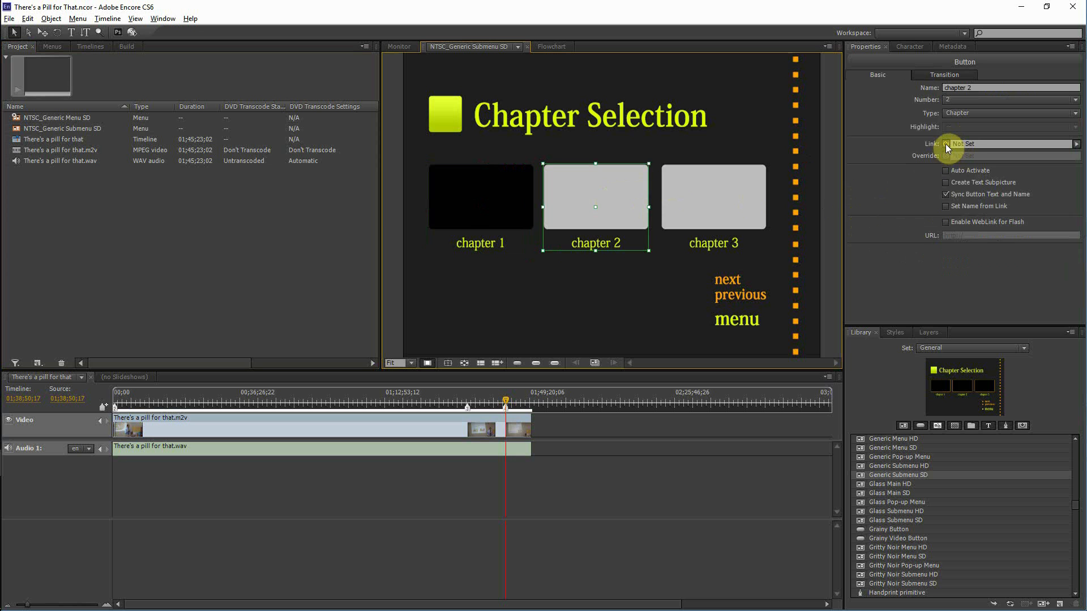
mouse_move(947, 146)
mouse_down()
mouse_move(687, 305)
mouse_move(470, 401)
mouse_move(475, 412)
mouse_up()
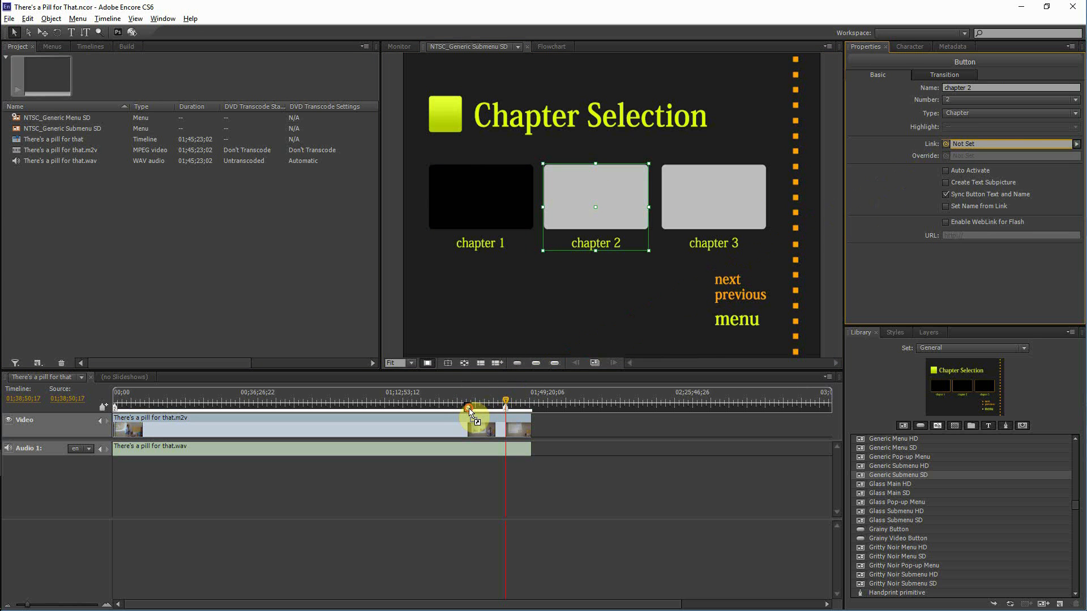
click(745, 216)
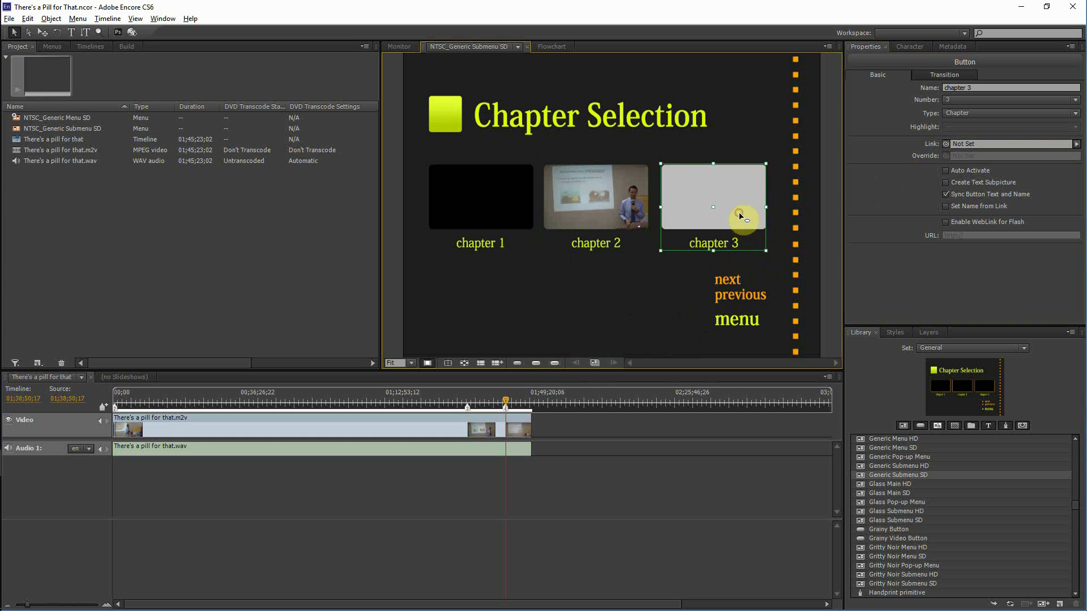
mouse_move(947, 146)
mouse_down()
mouse_move(710, 326)
mouse_move(506, 410)
mouse_up()
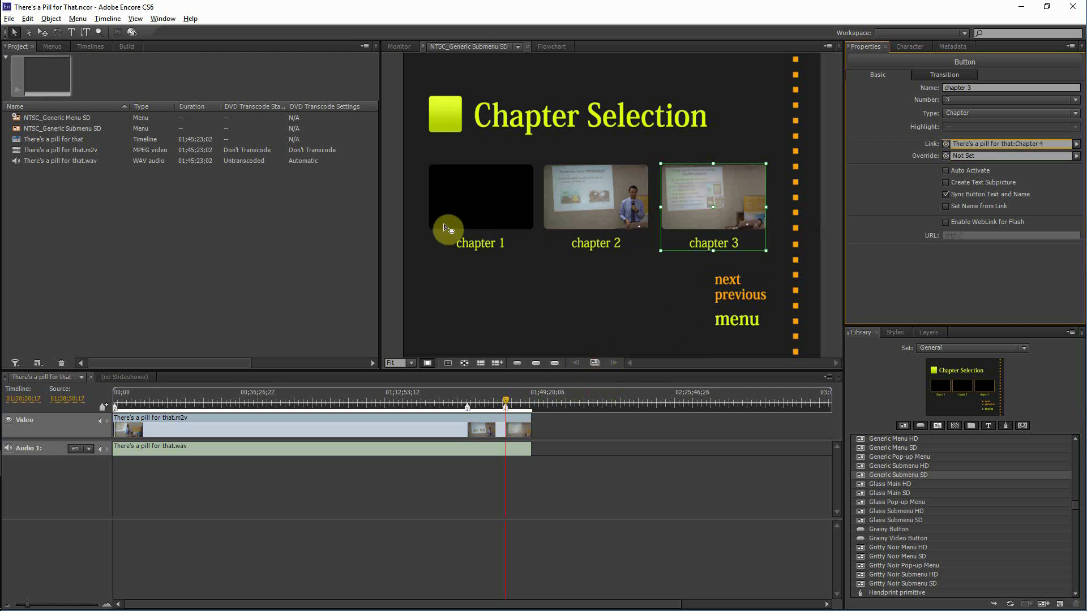
Preview the project briefly to check the main menu's choose chapter button.
click(458, 211)
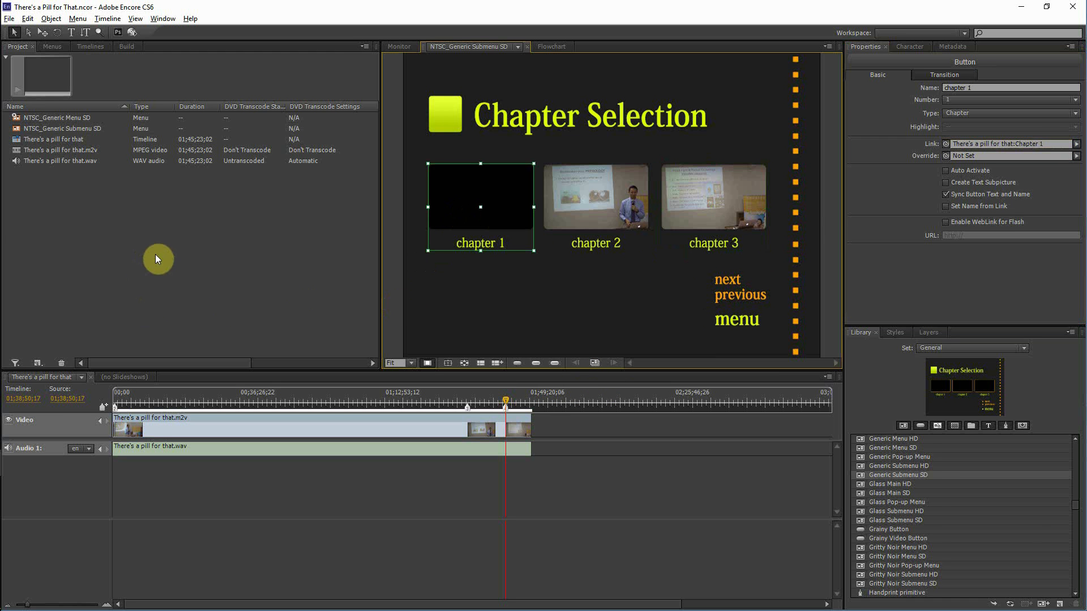
click(131, 33)
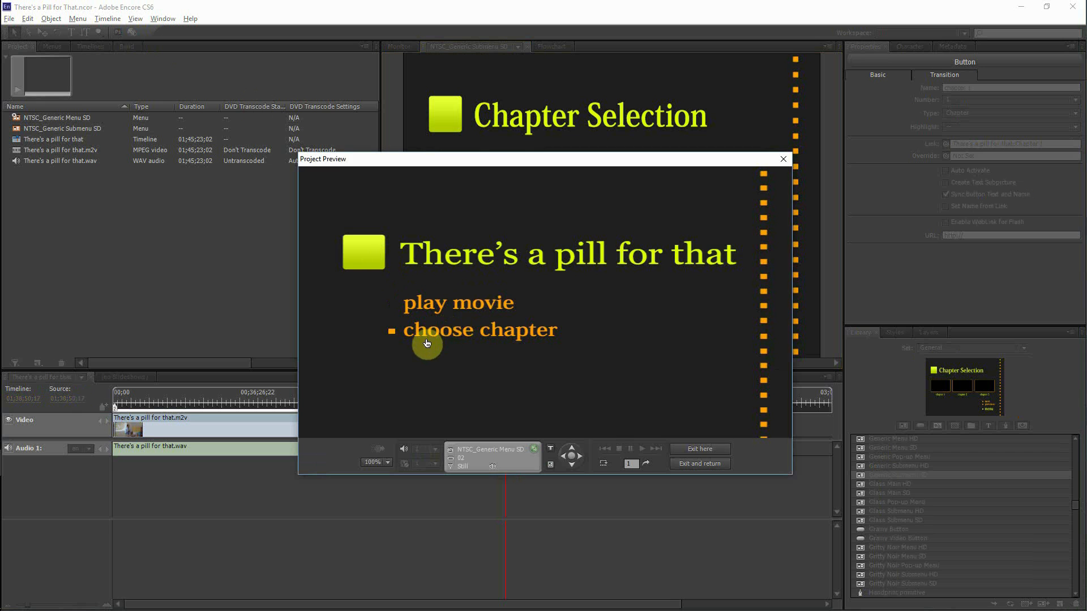
click(785, 160)
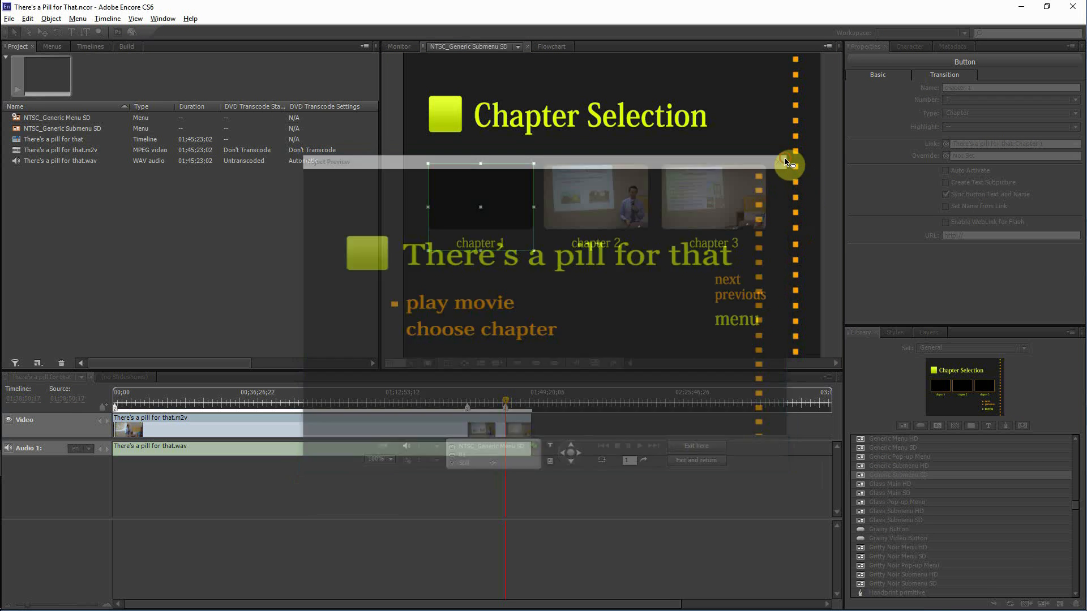
Link the choose chapter button of the NTSC_Generic Menu SD menu to NTSC_Generic Submenu SD.
click(68, 122)
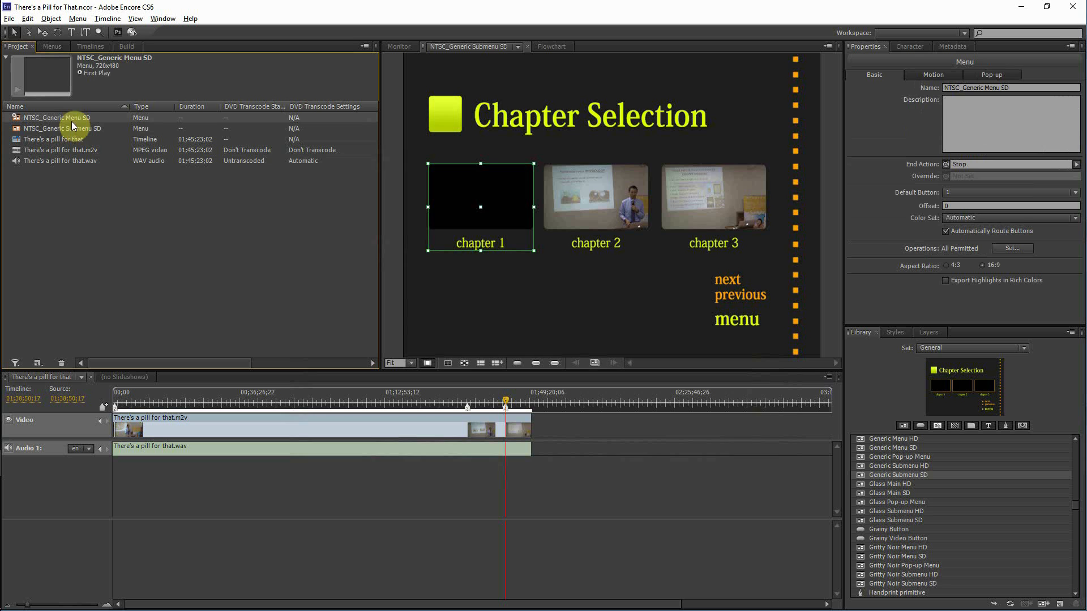
double_click(71, 119)
click(505, 247)
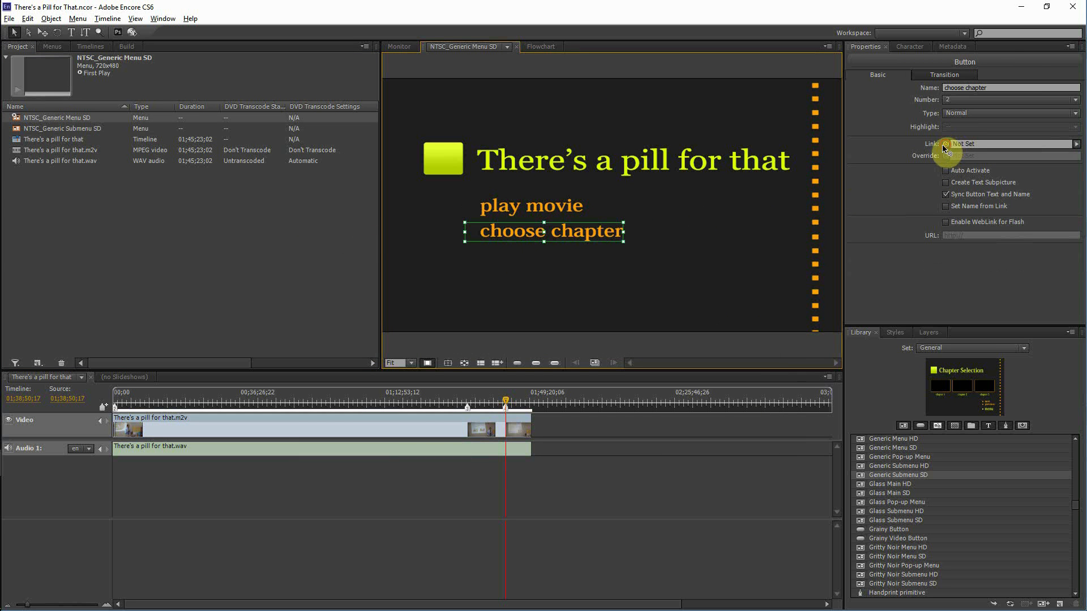
drag(944, 144, 81, 130)
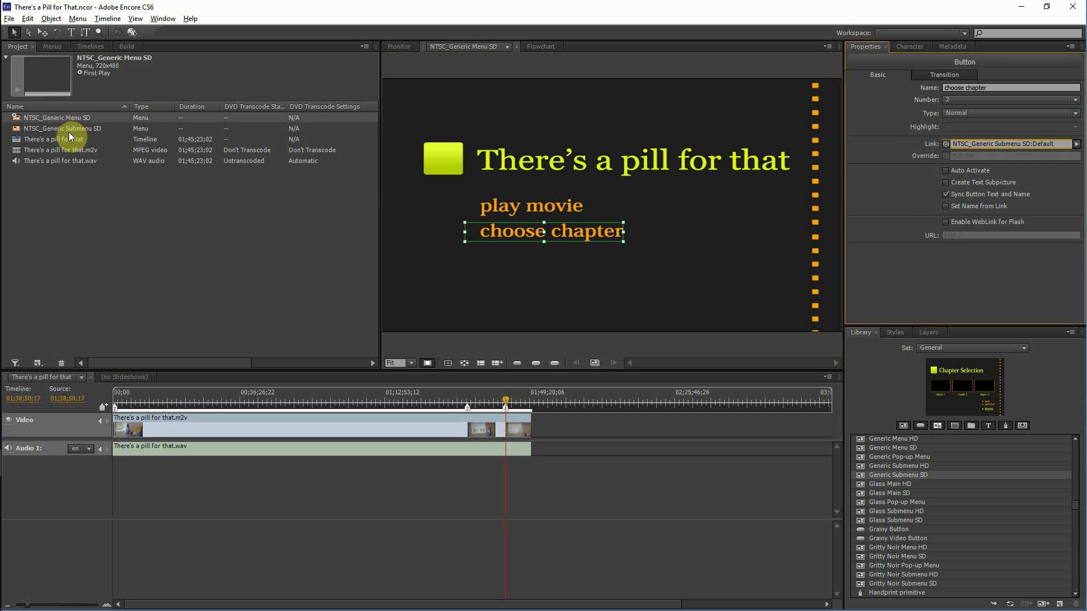
Delete the next and previous buttons from NTSC_Generic Submenu SD and link its menu button to NTSC_Generic Menu SD.
double_click(69, 132)
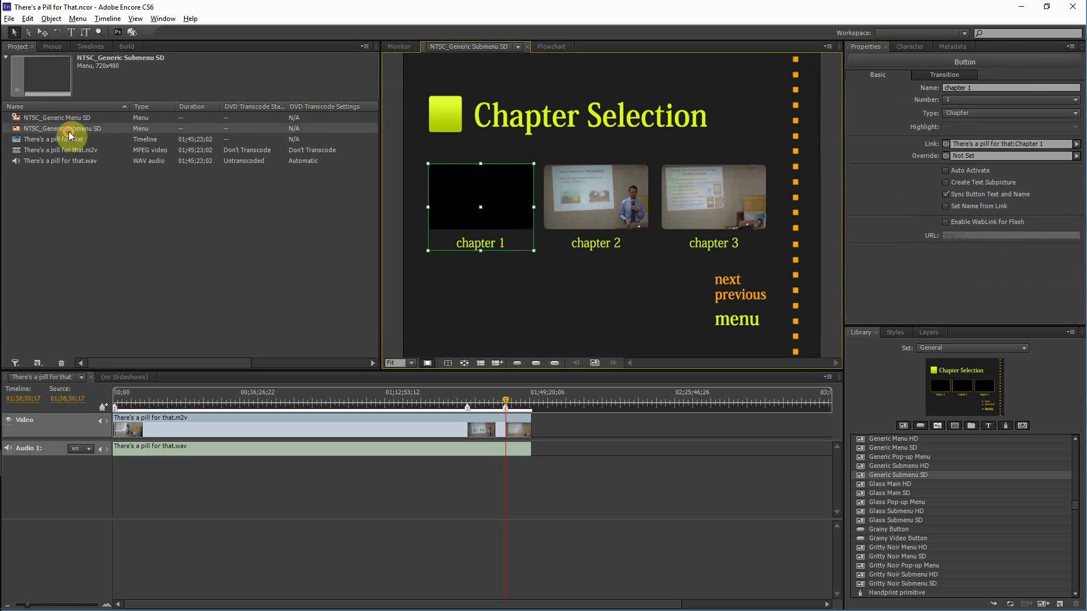
click(734, 281)
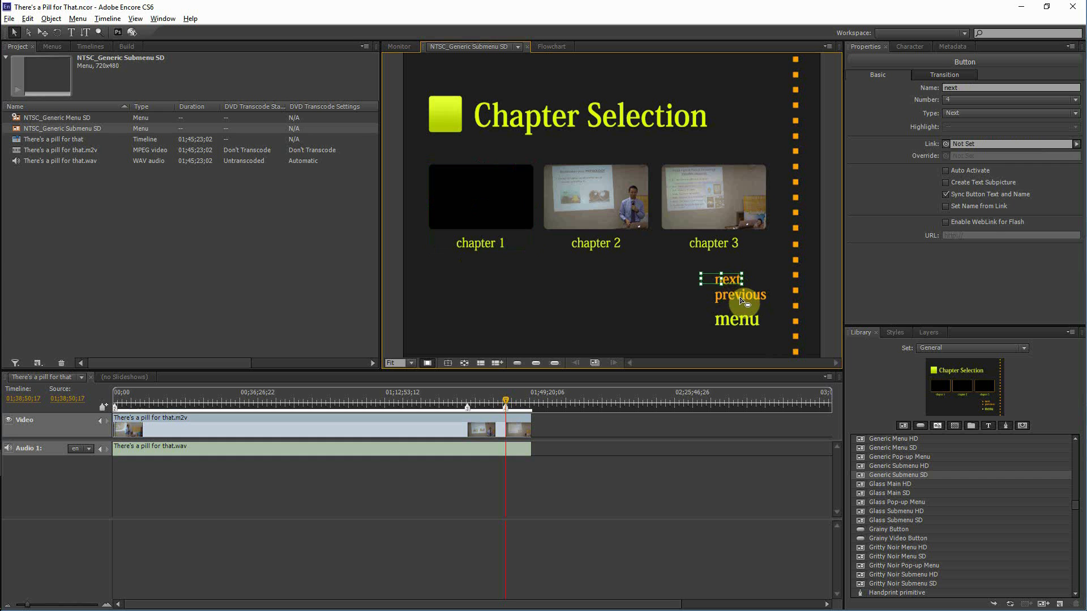
shift+click(741, 300)
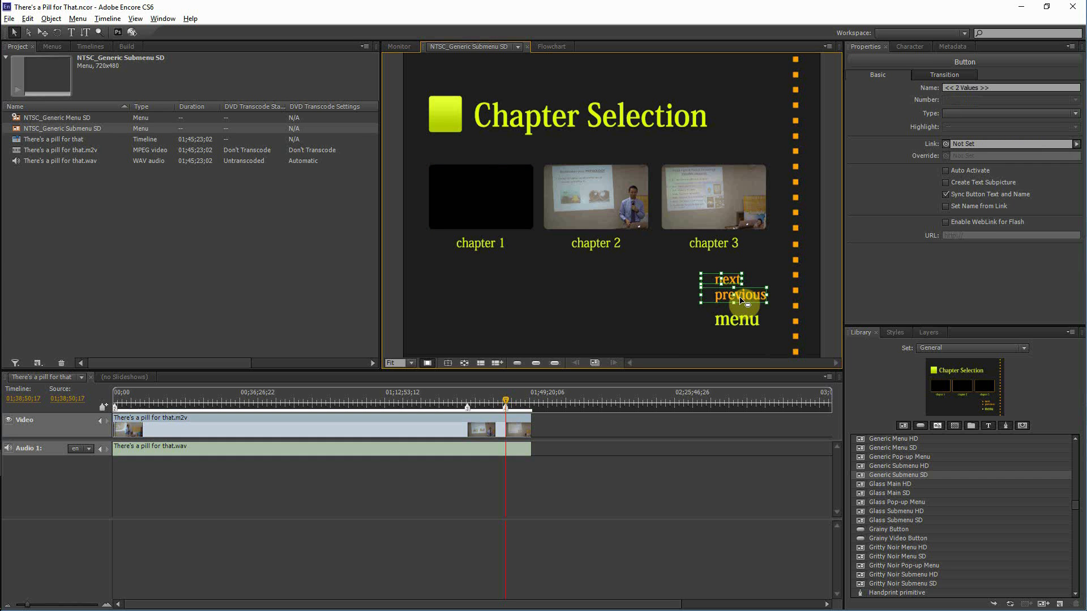
key(Delete)
click(745, 328)
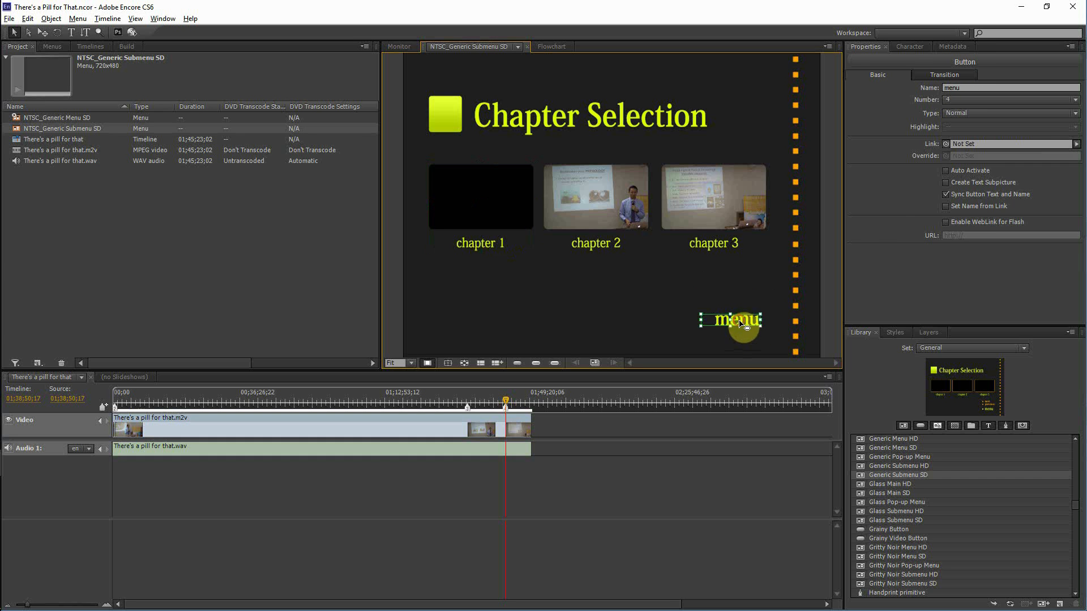
drag(949, 141, 66, 119)
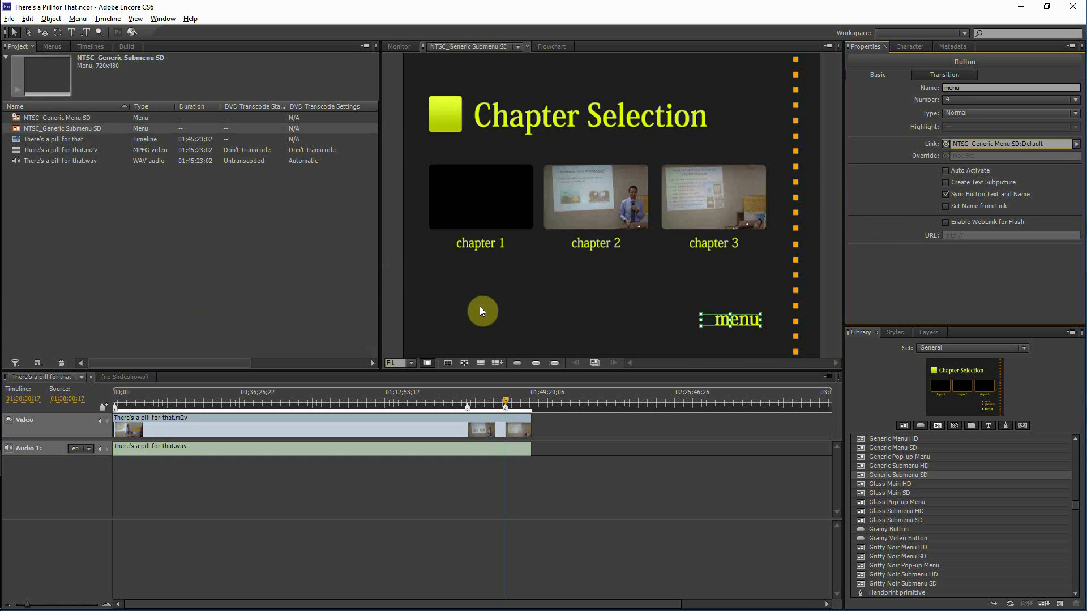
Set the aspect ratio of NTSC_Generic Submenu SD to 16:9 and save the project.
click(68, 125)
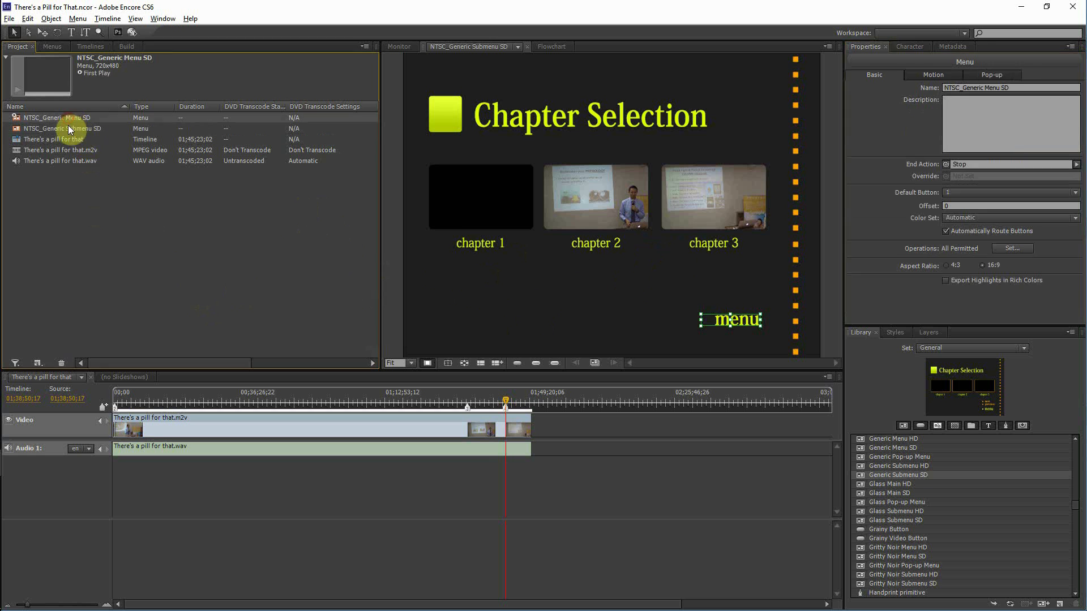
click(981, 265)
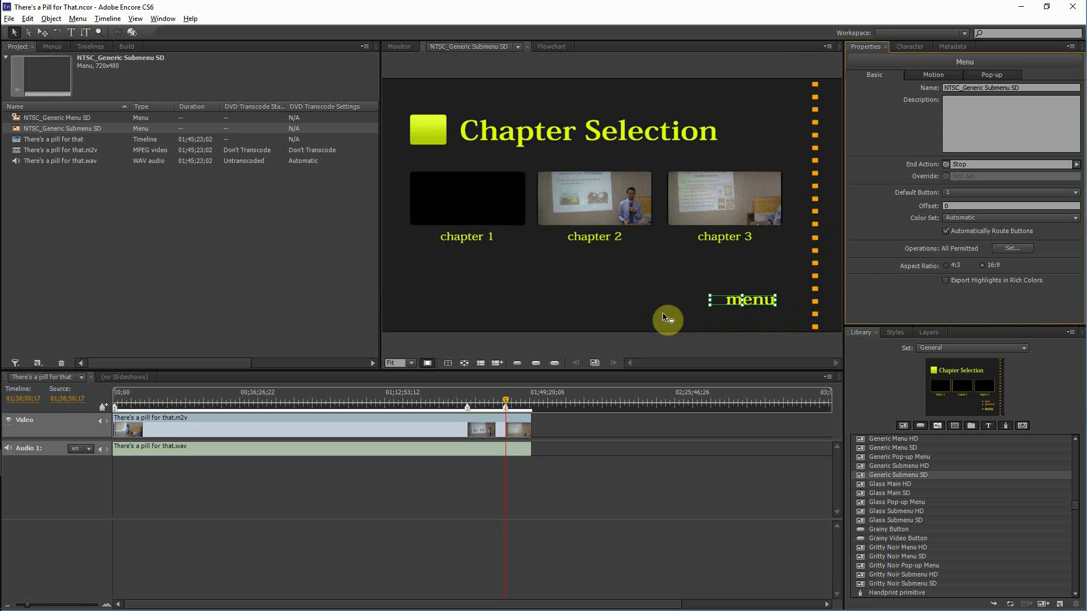
click(210, 312)
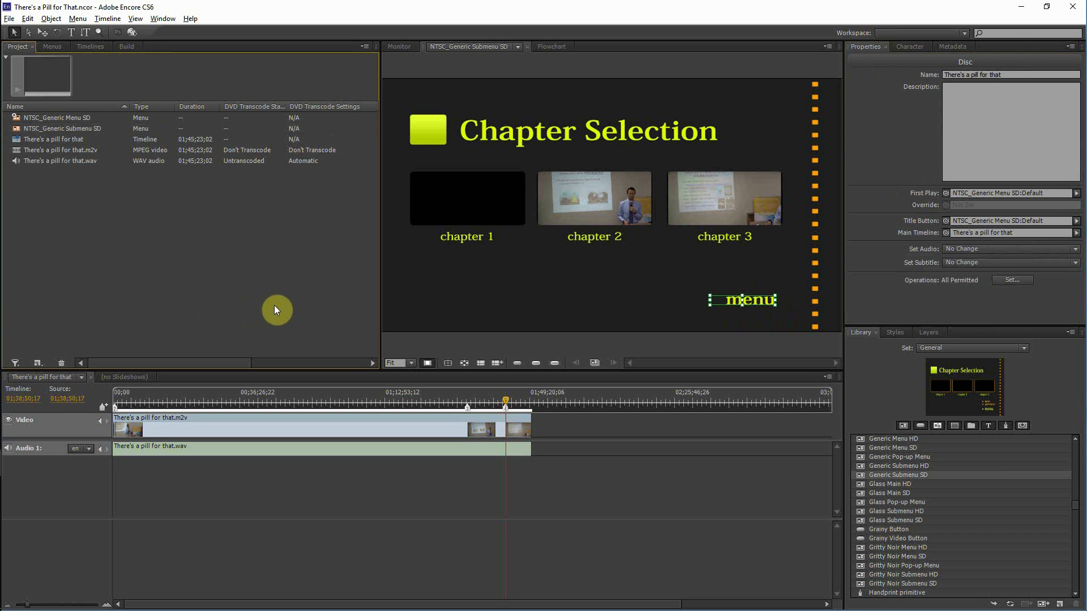
key(ctrl+s)
Preview the project, going through choose chapter to play chapter 1, and close the preview.
click(134, 35)
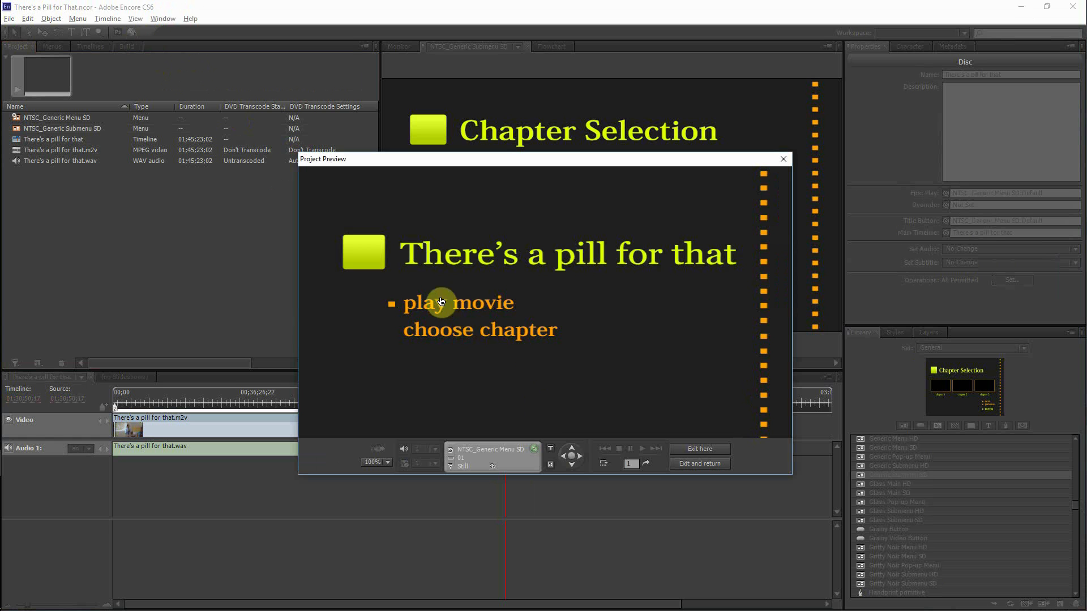
click(429, 340)
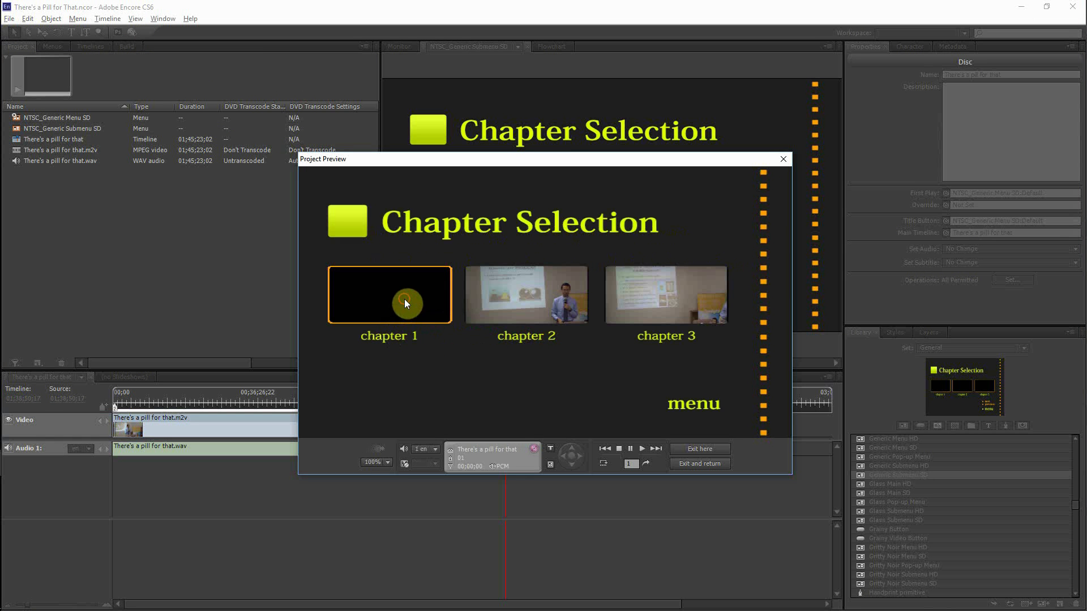
click(405, 303)
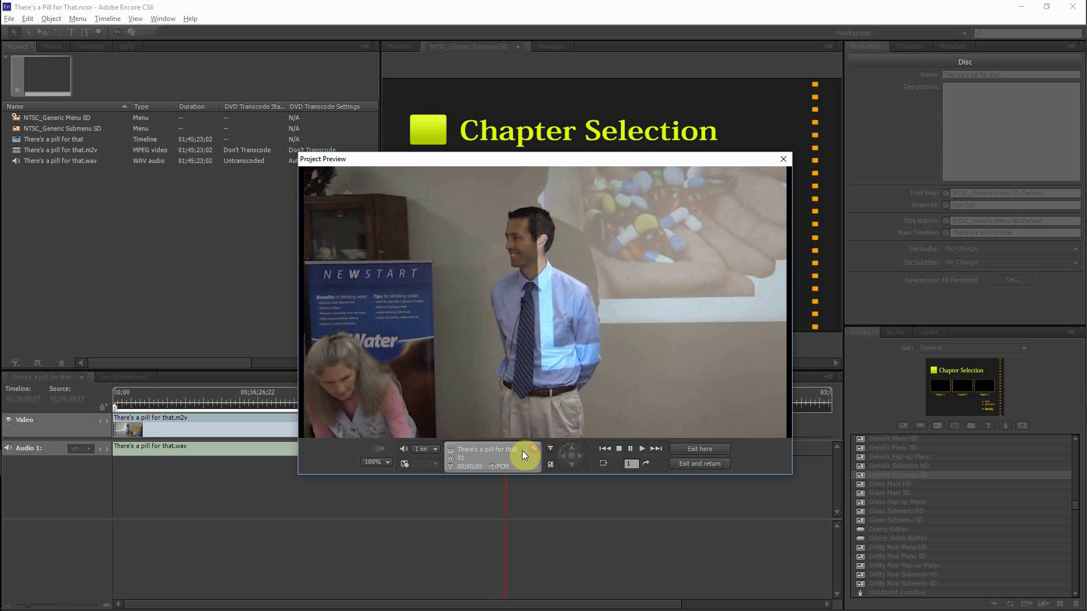
click(617, 448)
click(784, 159)
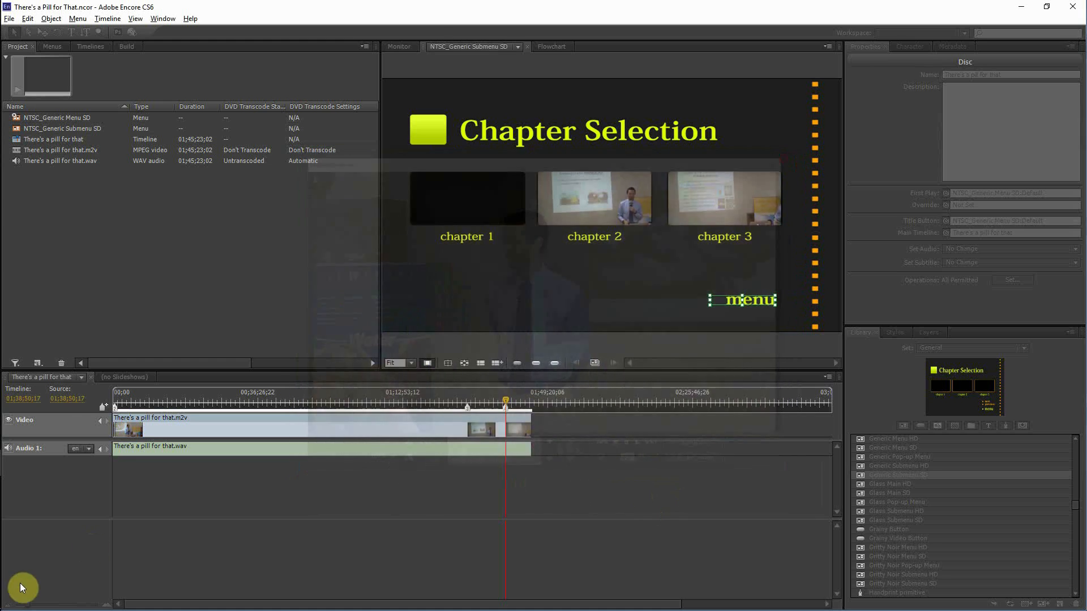
Relink the submenu's chapter 1 button to the timeline's second chapter point, Chapter 2.
click(117, 465)
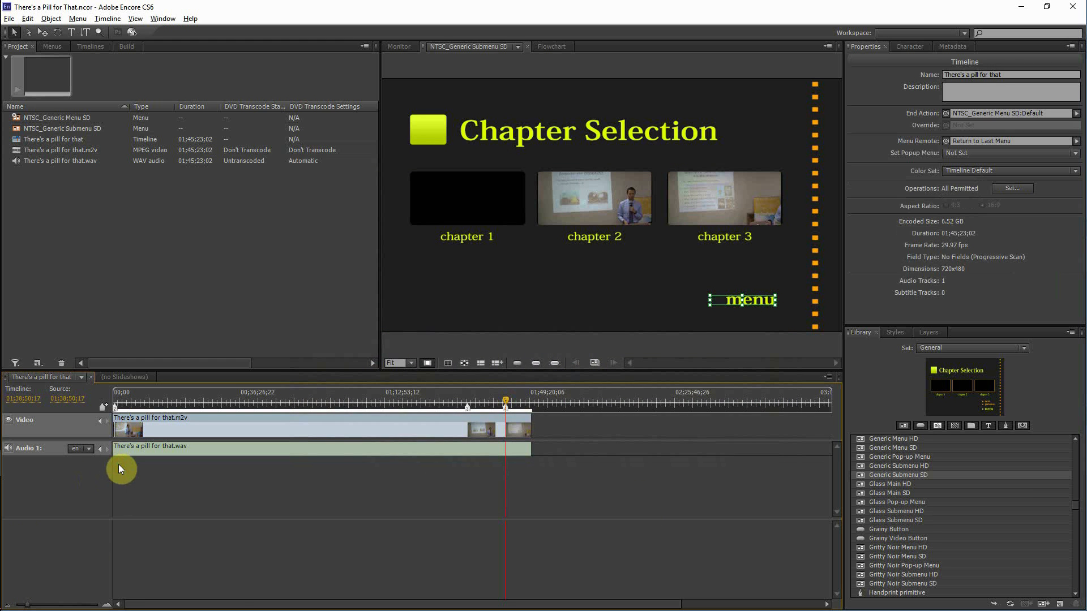
key(equal)
key(equal)
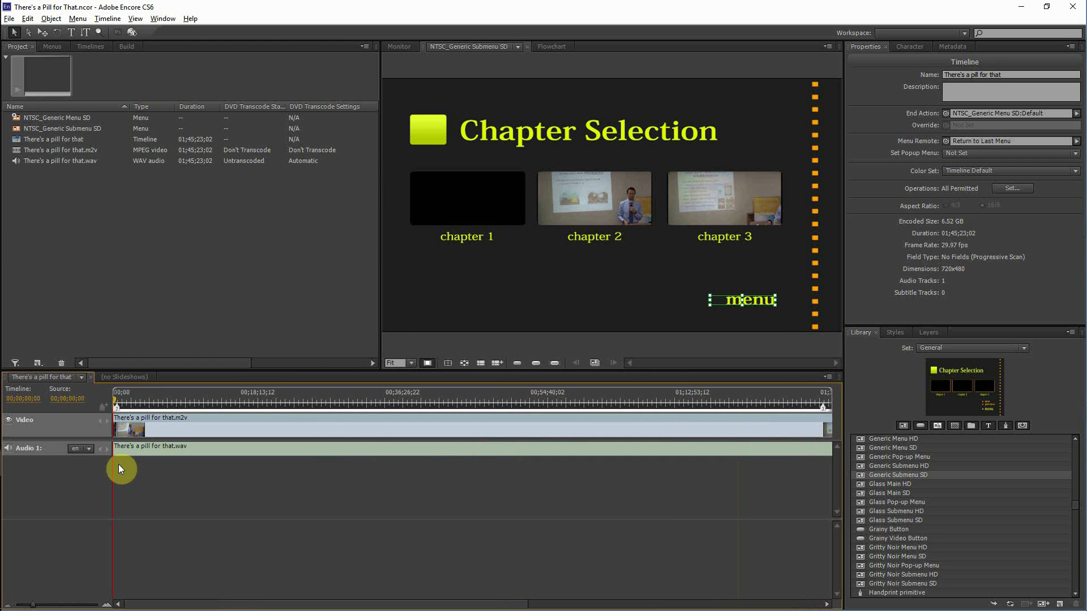
key(Home)
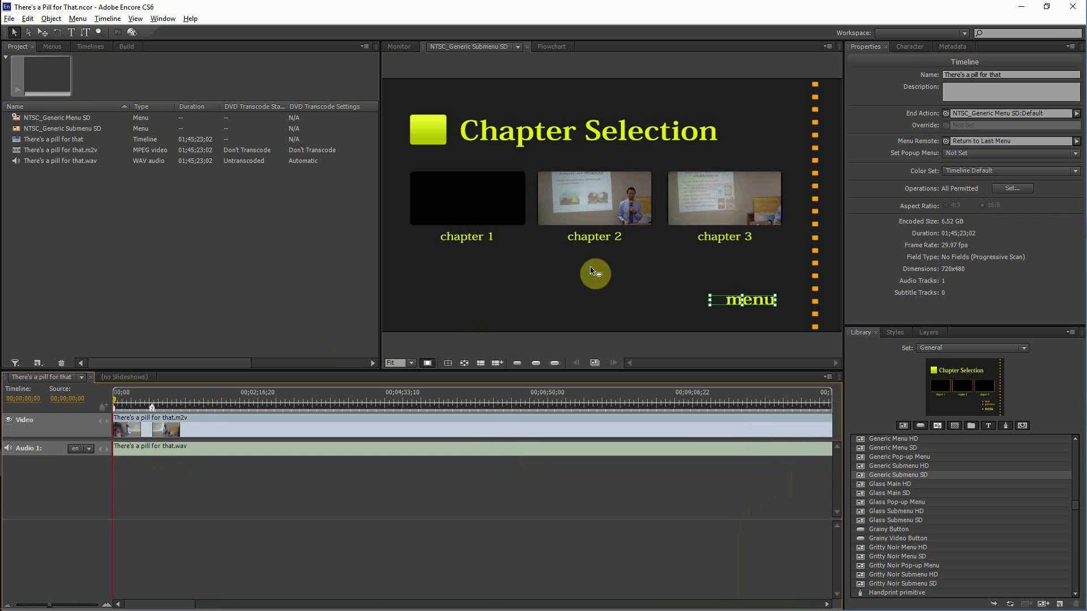
click(477, 210)
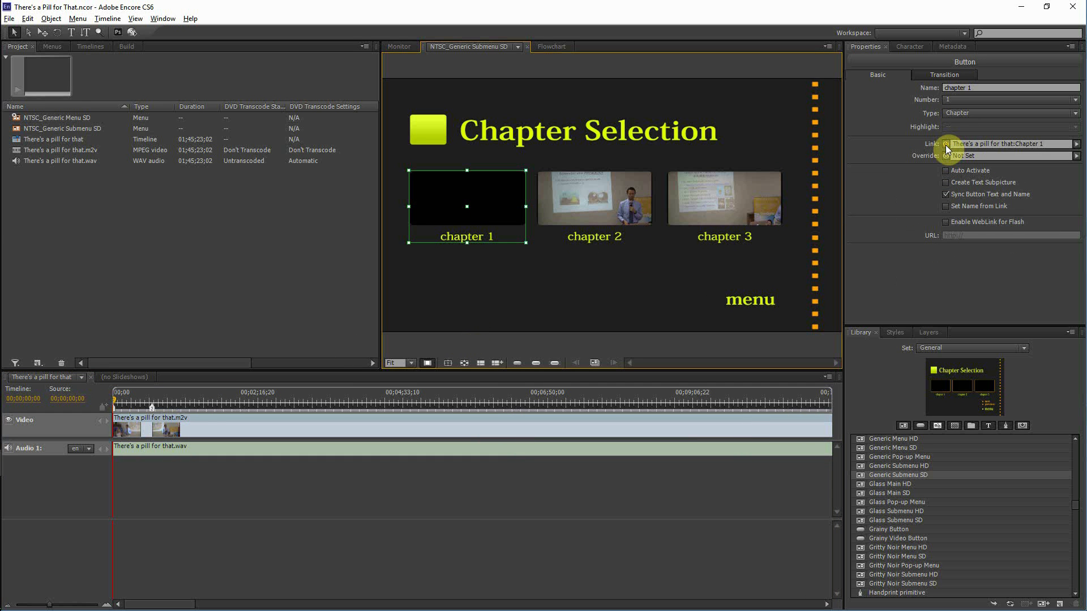
mouse_move(946, 149)
mouse_down()
mouse_move(735, 266)
mouse_move(347, 391)
mouse_move(151, 410)
mouse_up()
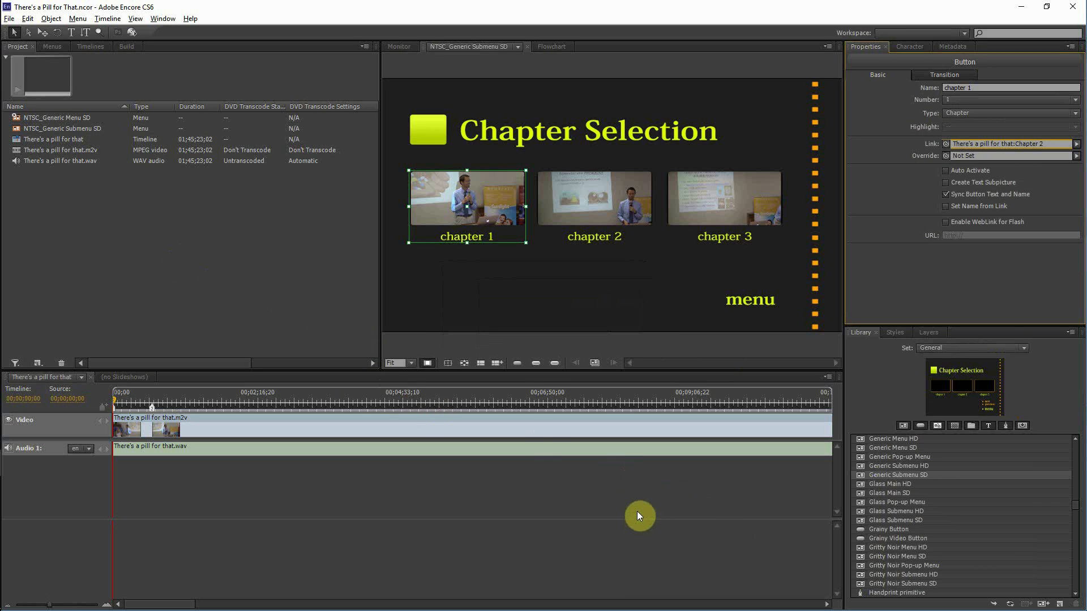
Examine the chapter points across the whole timeline and up close around the one near its start.
click(288, 498)
key(minus)
key(minus)
key(minus)
key(minus)
key(minus)
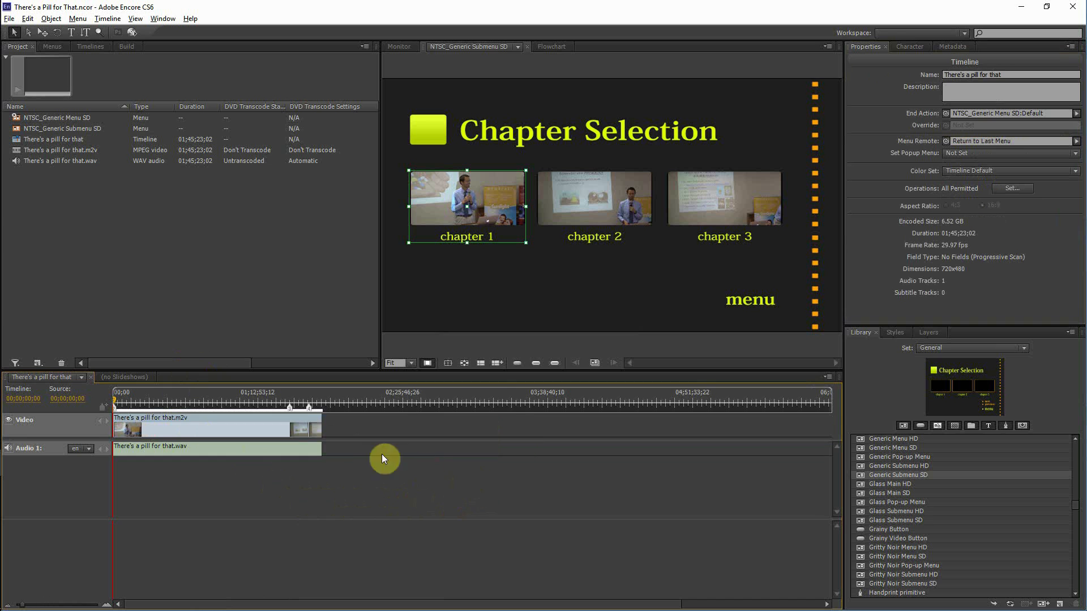
key(equal)
key(equal)
key(minus)
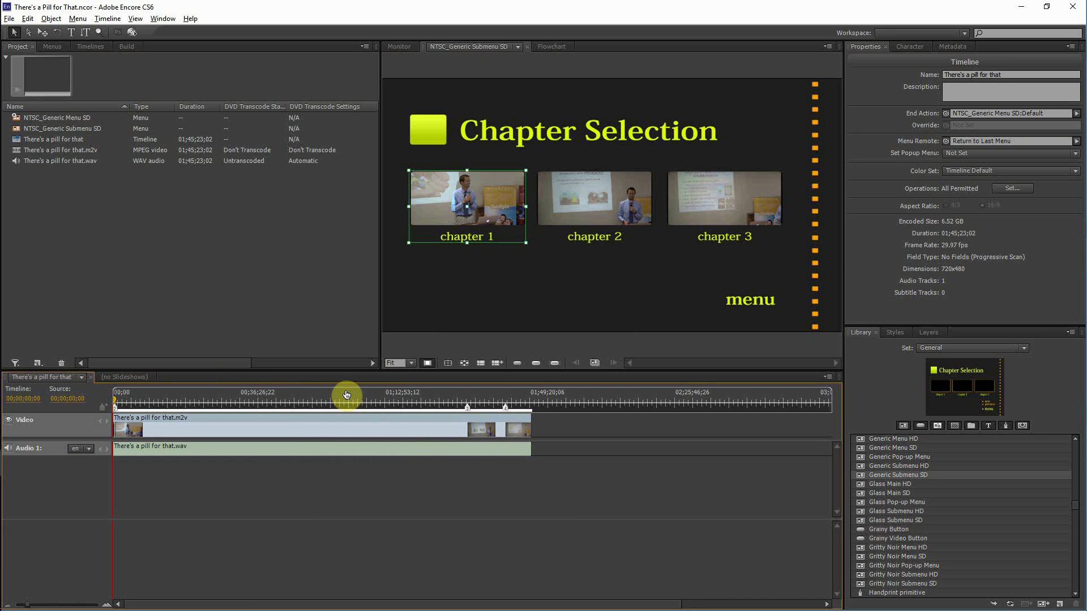
key(equal)
key(equal)
key(equal)
key(equal)
key(equal)
key(equal)
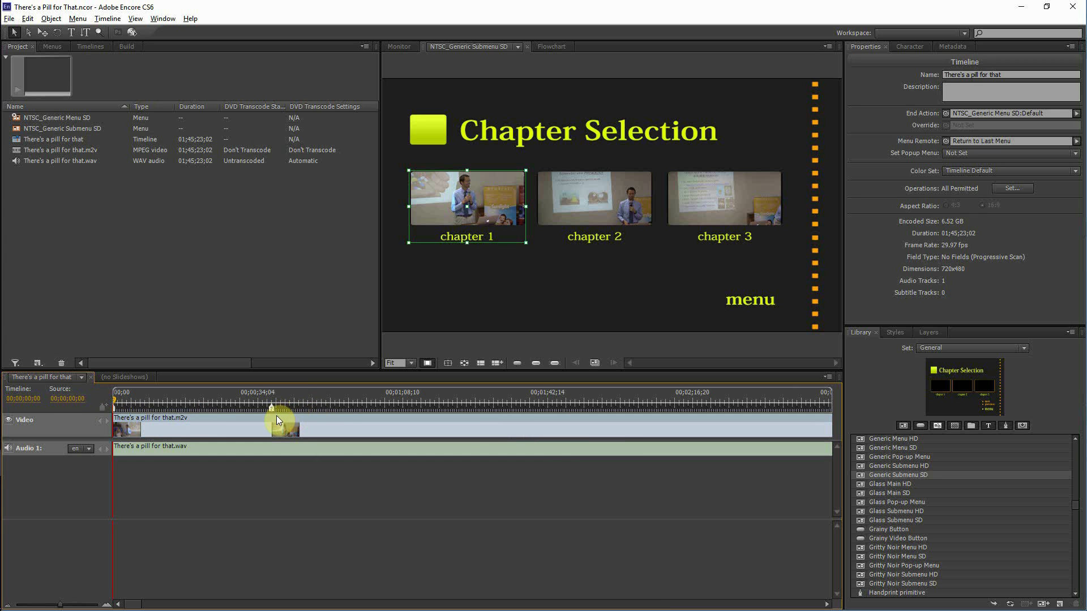
key(minus)
key(minus)
key(minus)
key(minus)
key(minus)
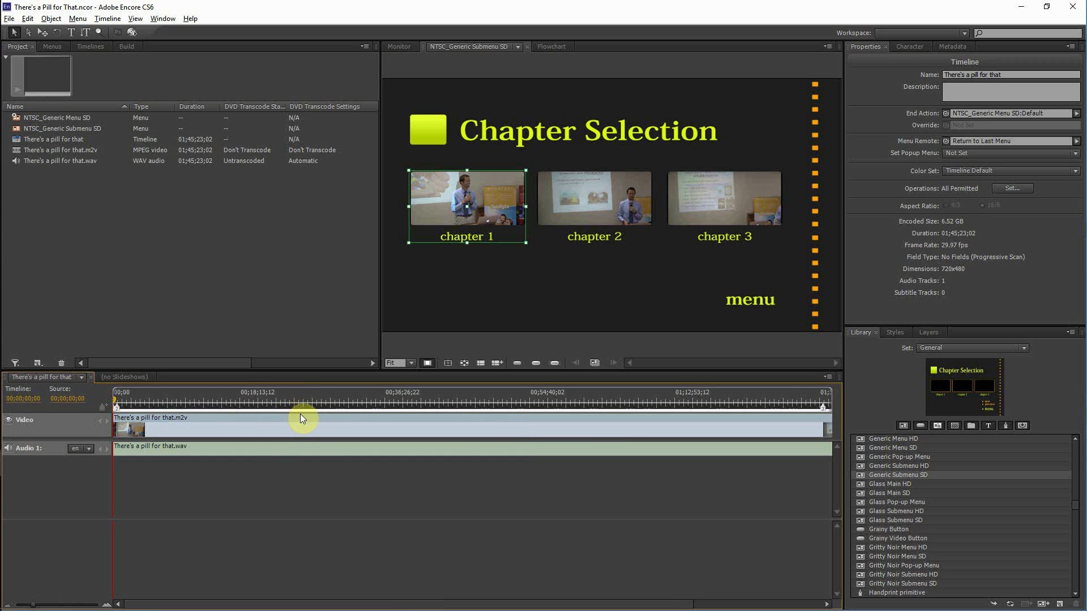
key(minus)
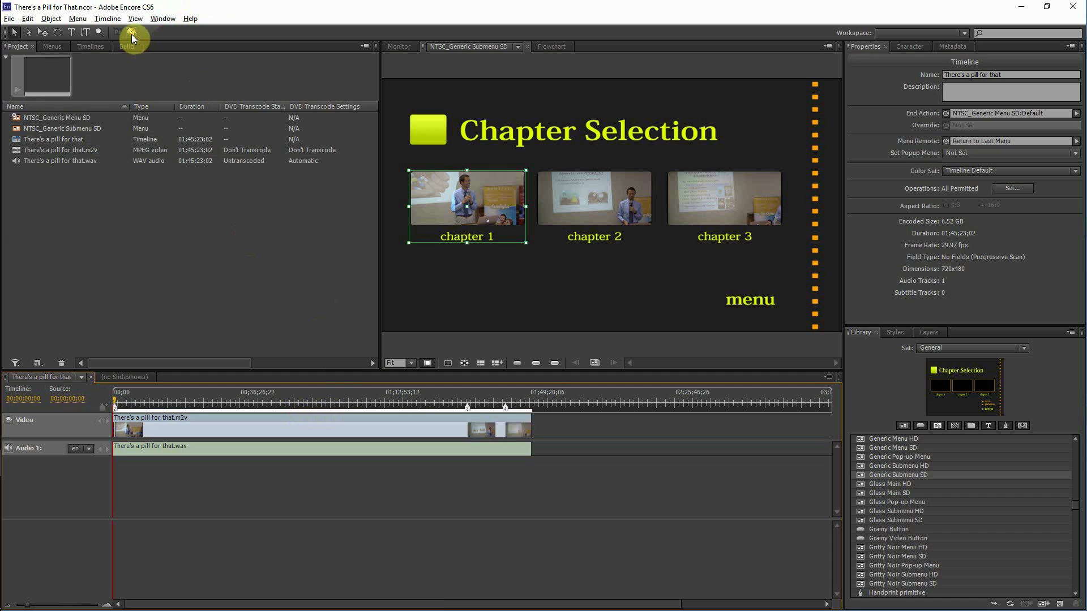
Preview the project, playing chapter 1 and chapter 3 from the chapter selection, return to the main menu and close the preview.
click(132, 34)
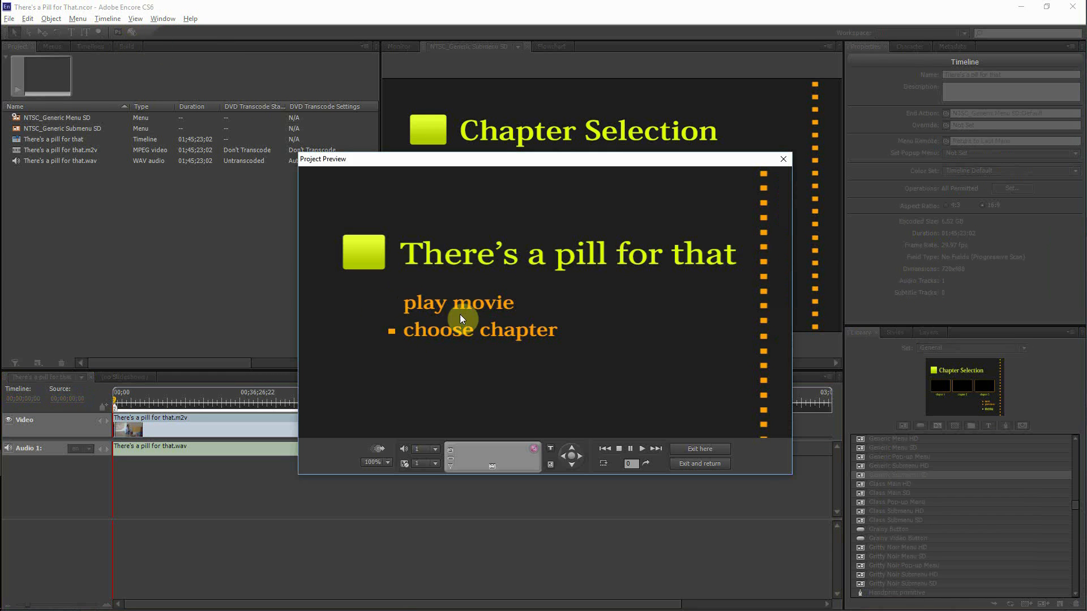
click(429, 330)
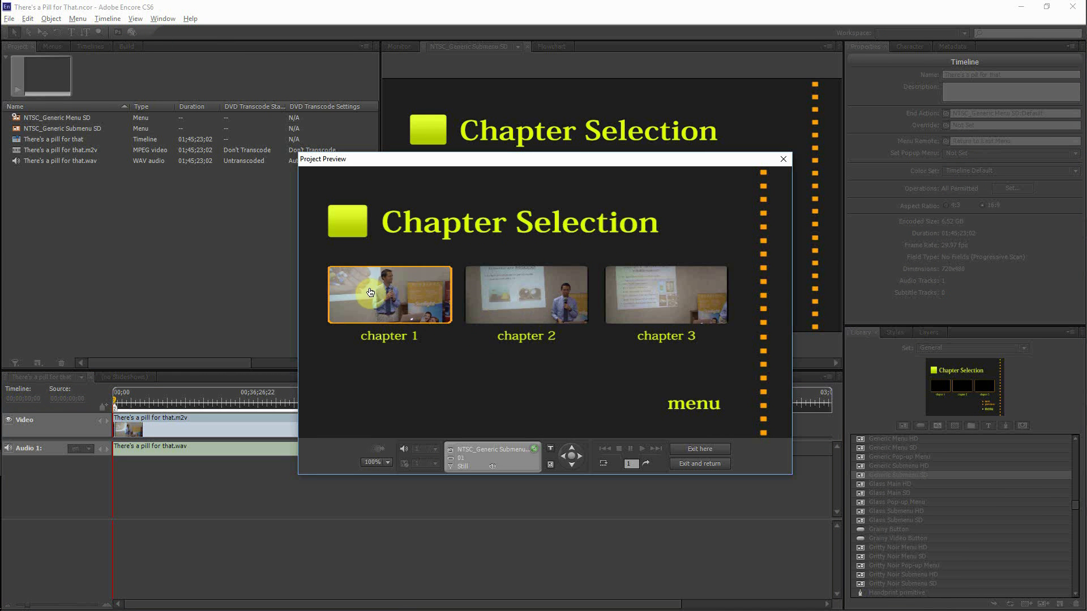
click(392, 299)
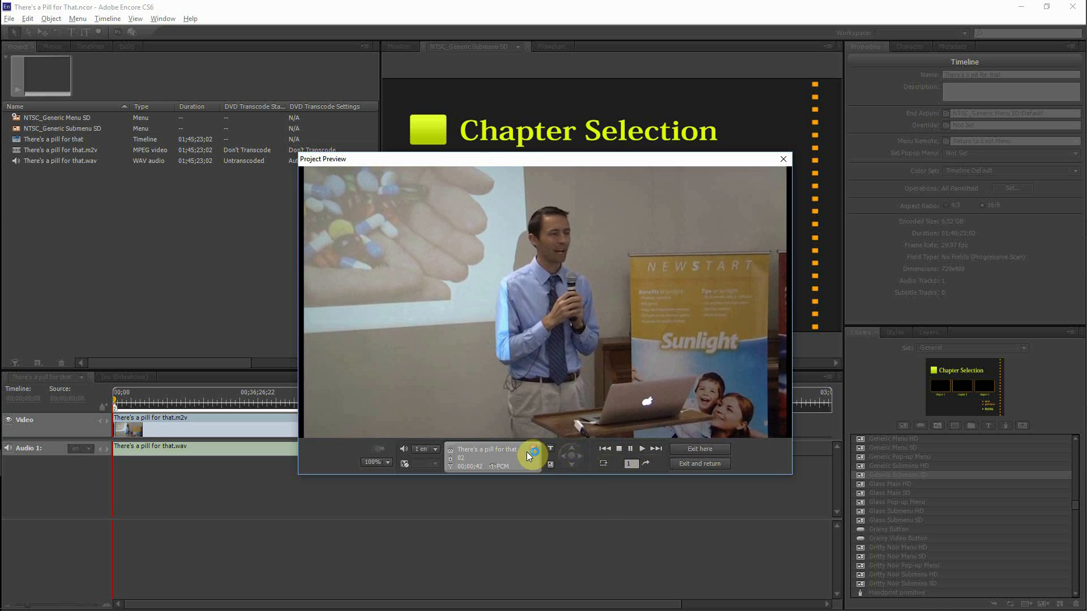
click(551, 465)
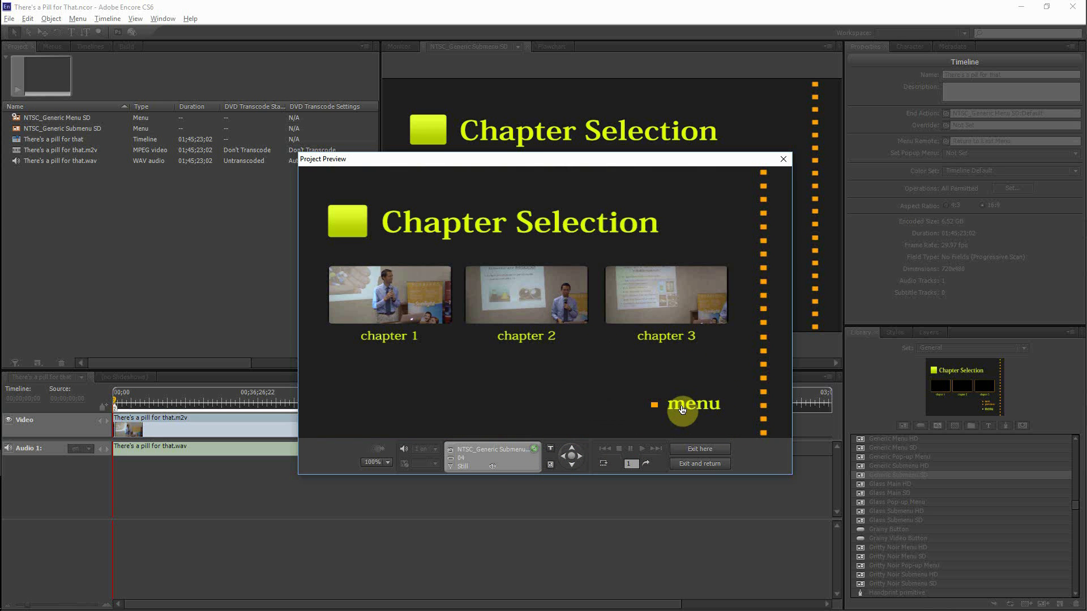
click(682, 319)
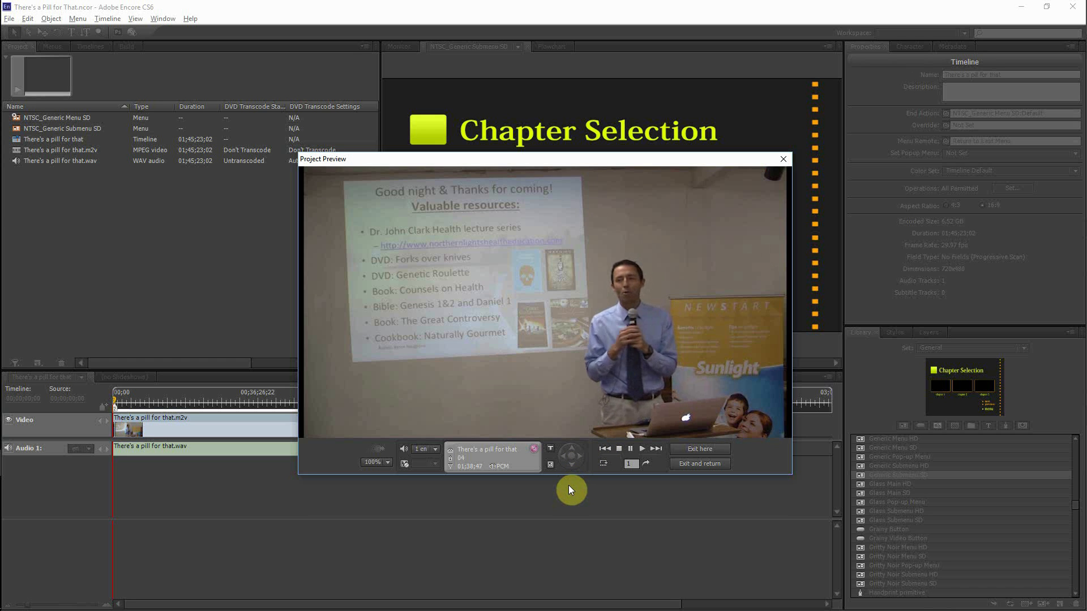
click(550, 464)
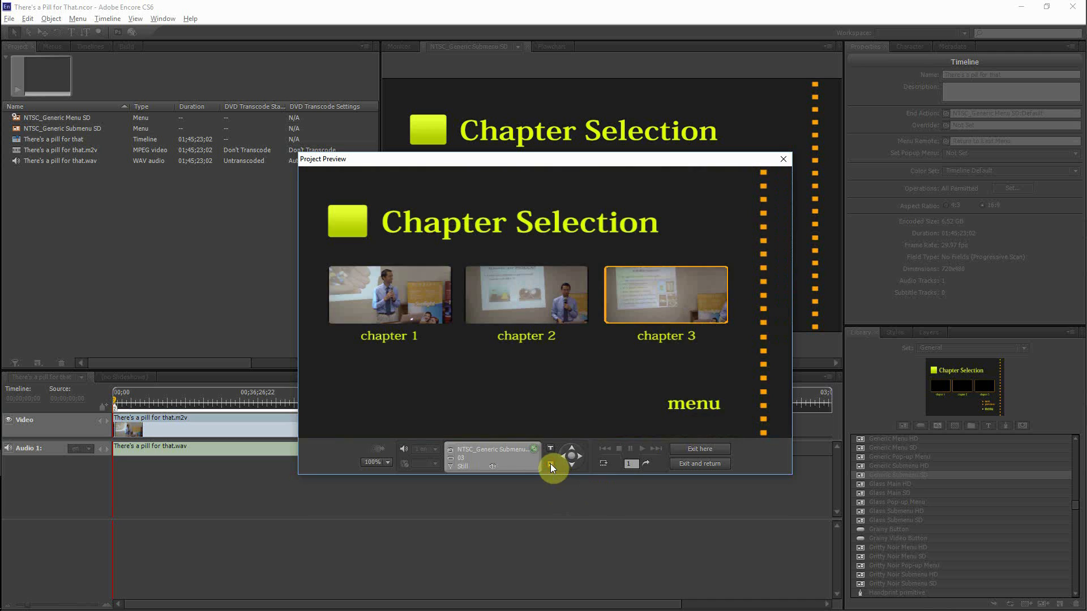
click(680, 406)
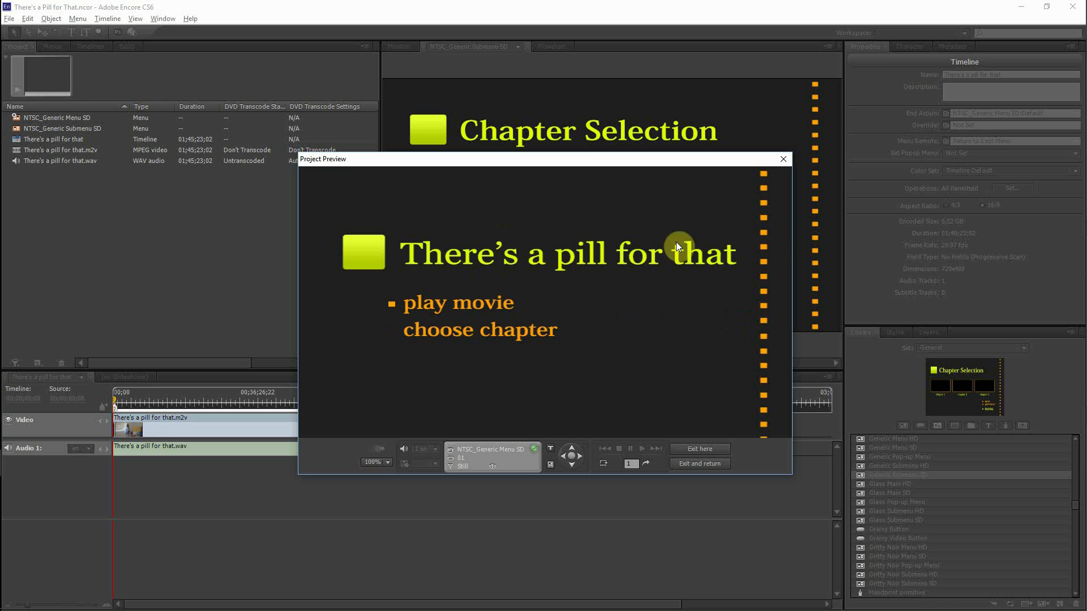
click(786, 159)
click(340, 264)
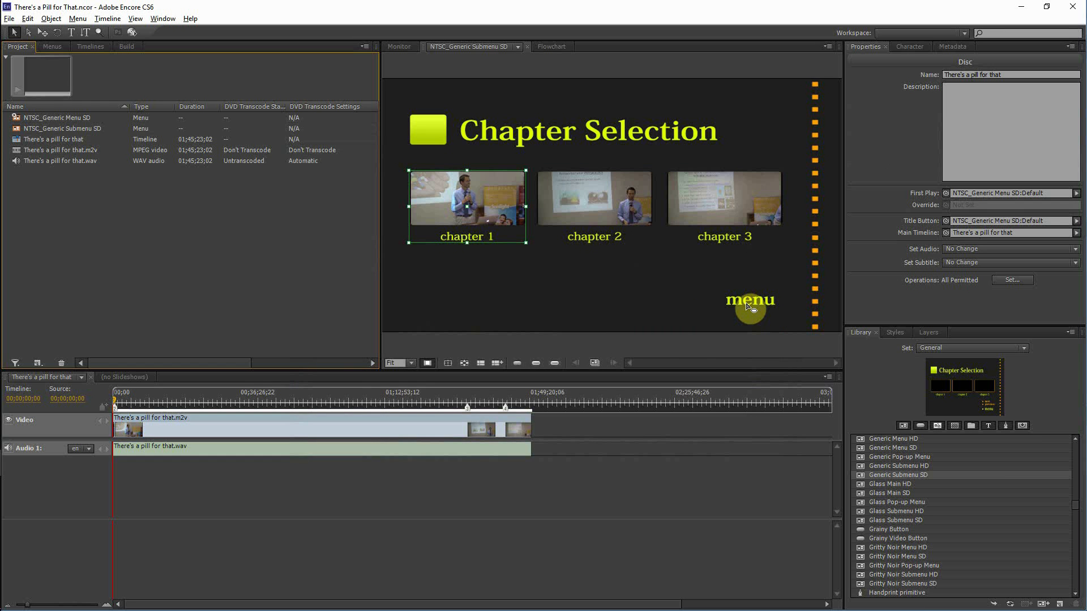
Rename the submenu's chapter 1 button to Lecture.
click(495, 212)
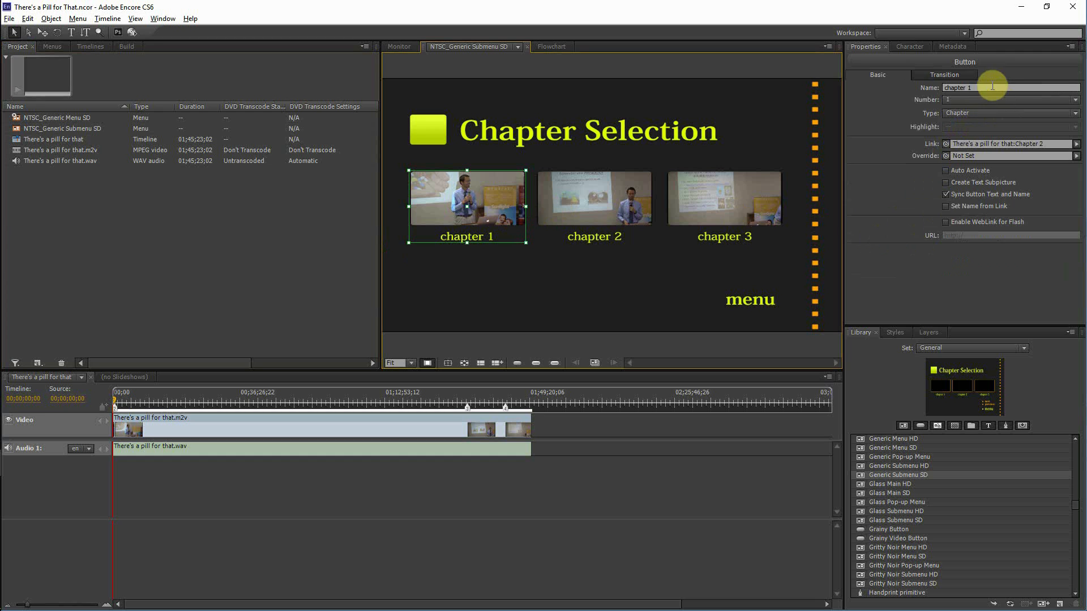
drag(993, 87, 929, 87)
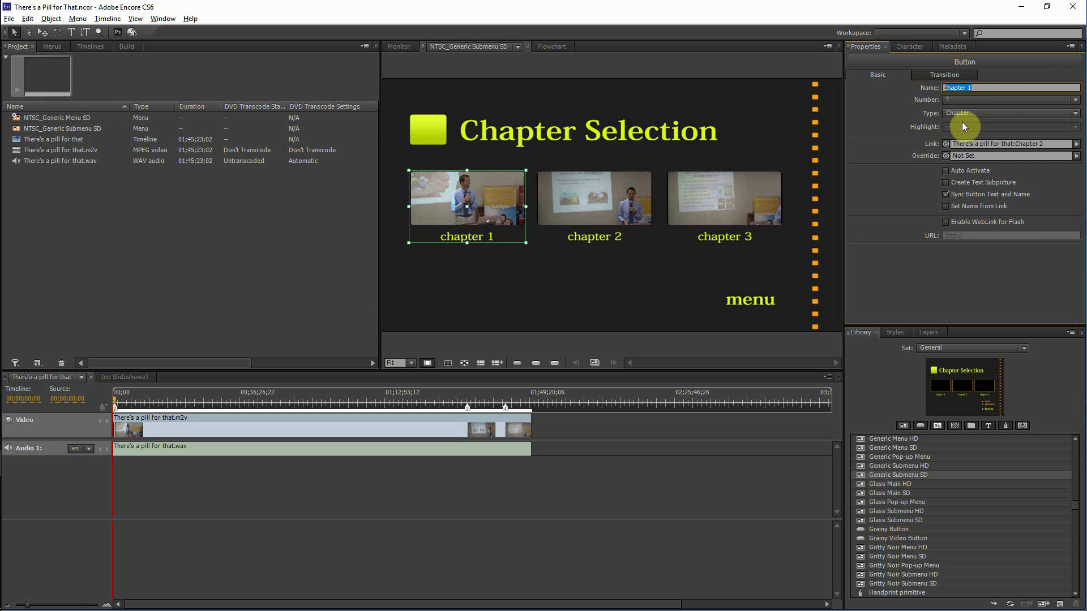
text(Lecture)
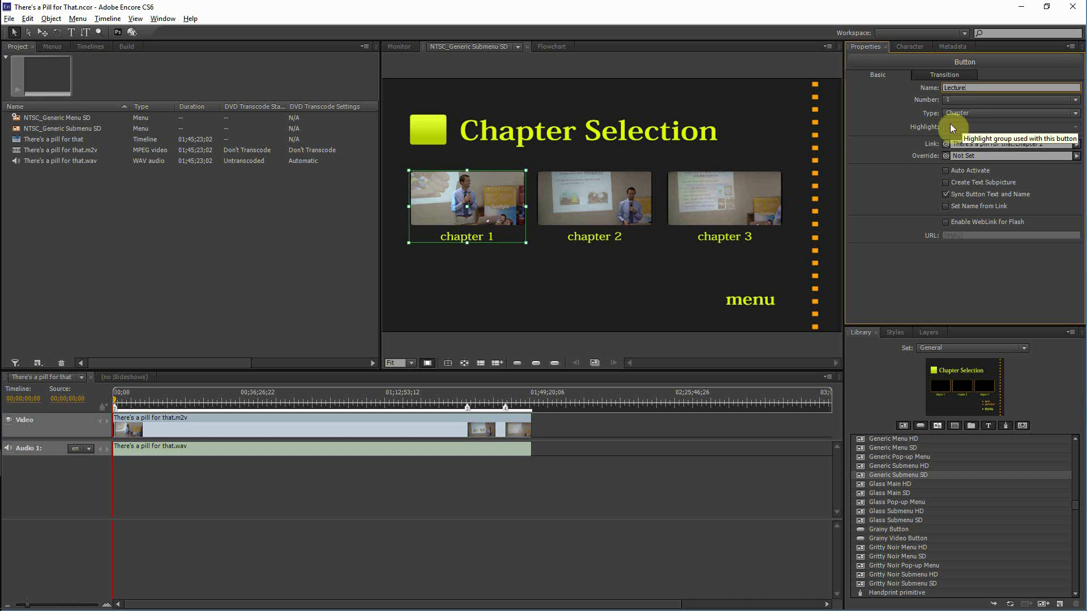
Rename the submenu's chapter 2 button to Final Application.
click(621, 202)
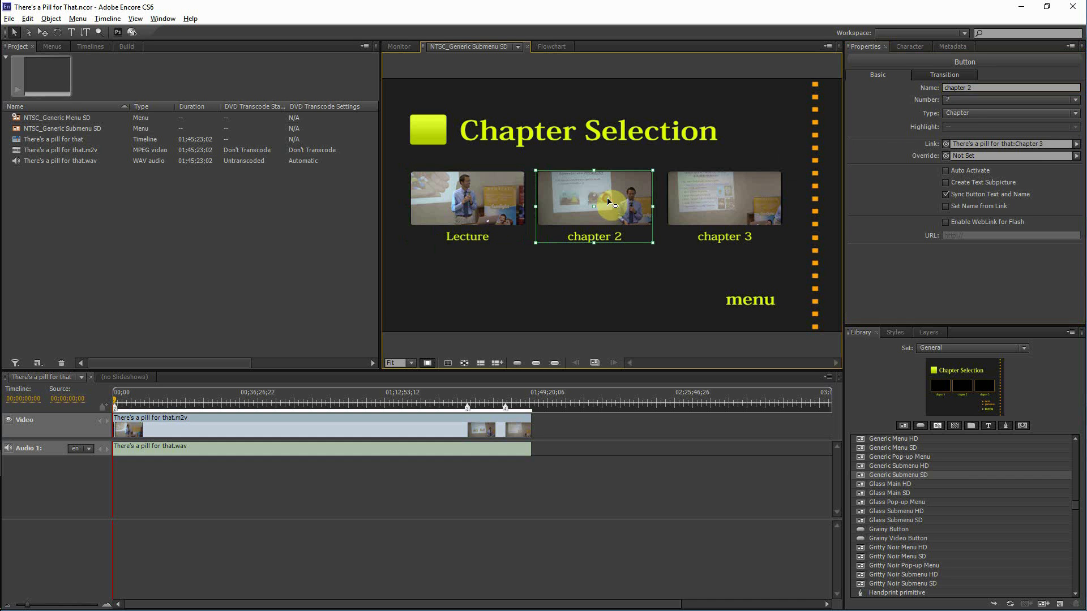
click(984, 86)
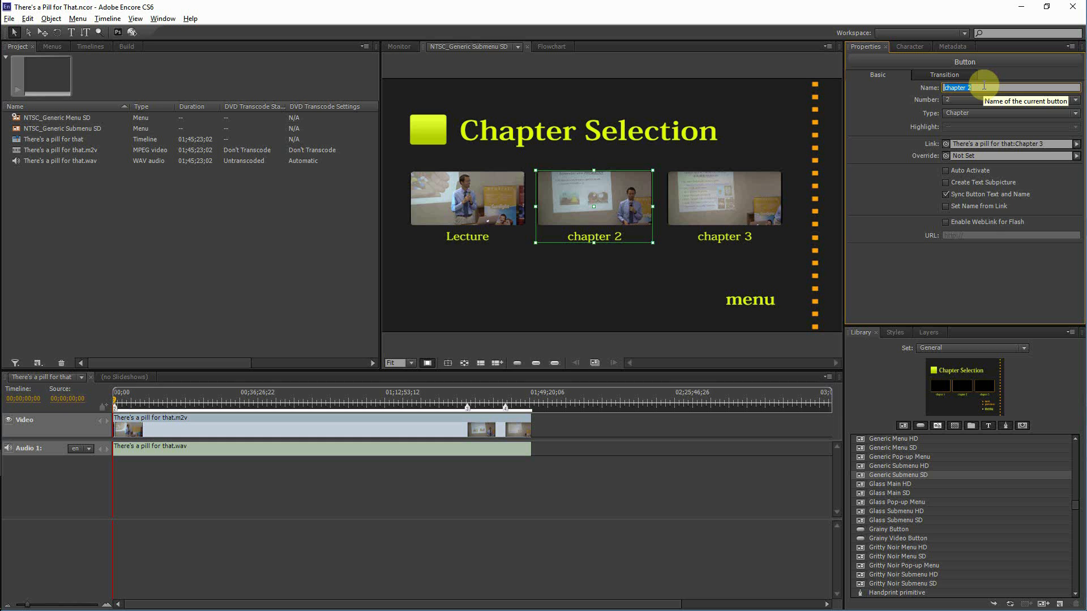
text(F)
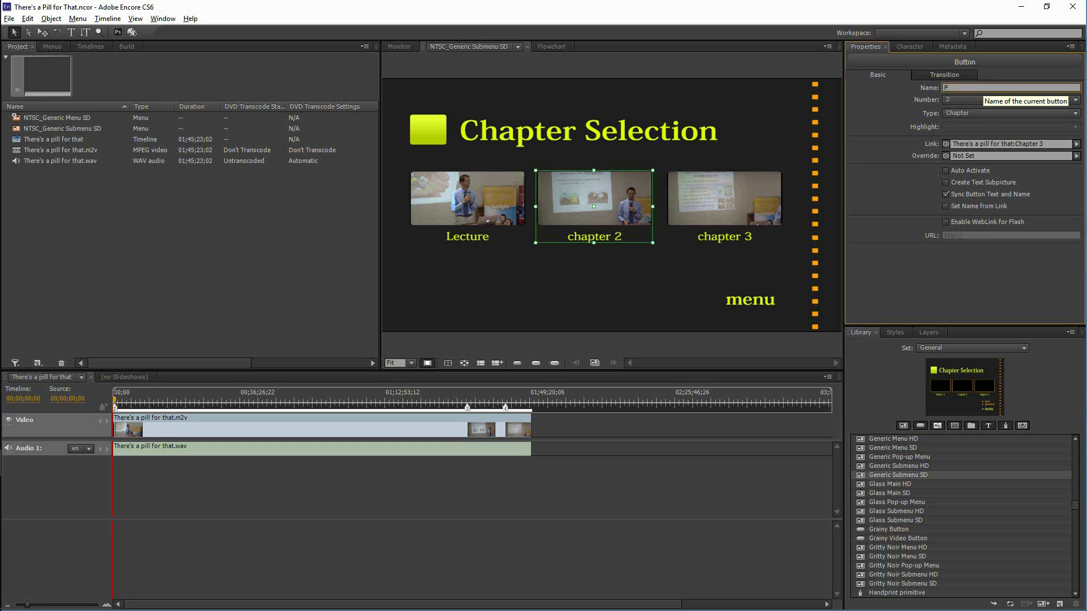
key(BackSpace)
click(984, 86)
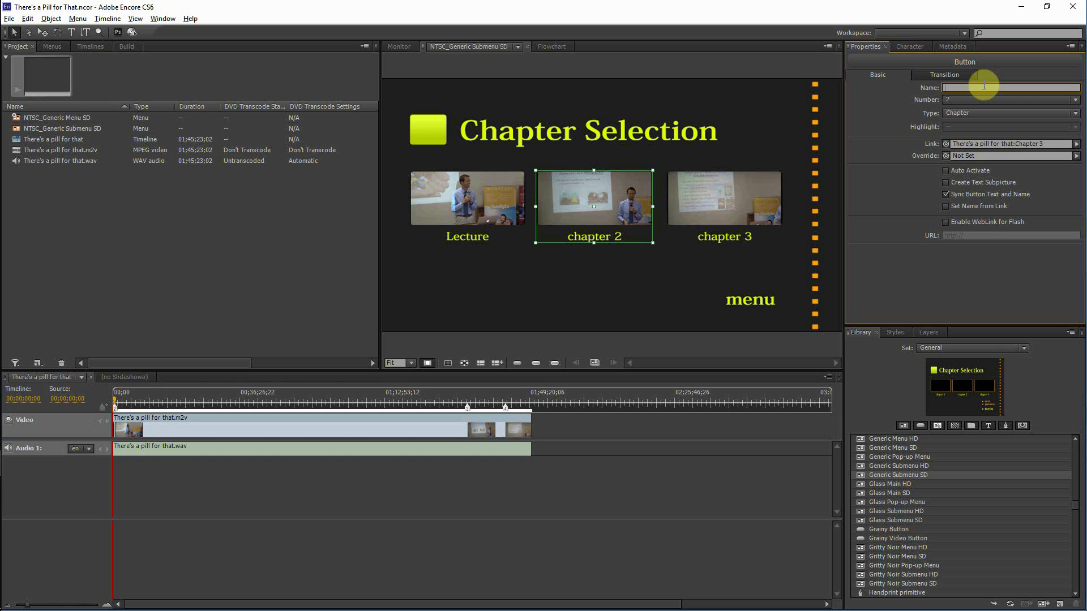
text(F)
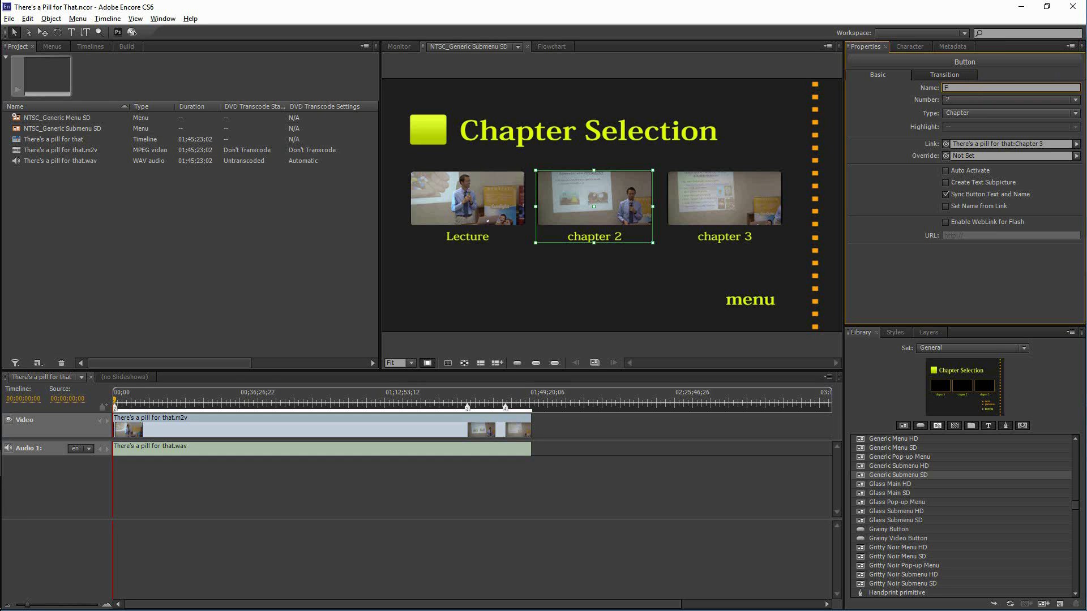
text(inal Application)
click(984, 86)
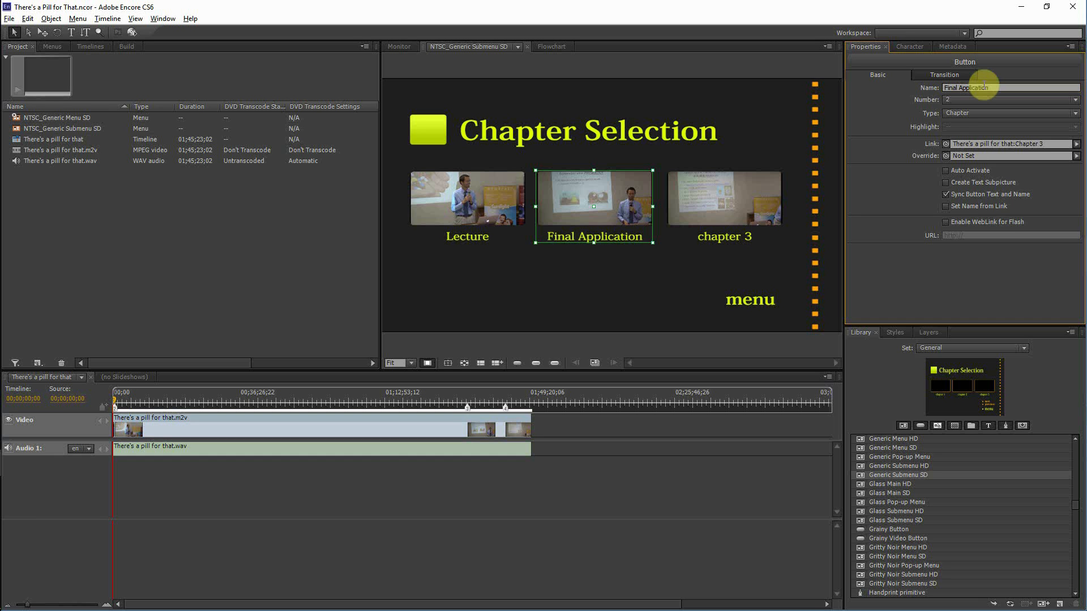
Rename the submenu's chapter 3 button to Q&A.
click(770, 192)
click(992, 86)
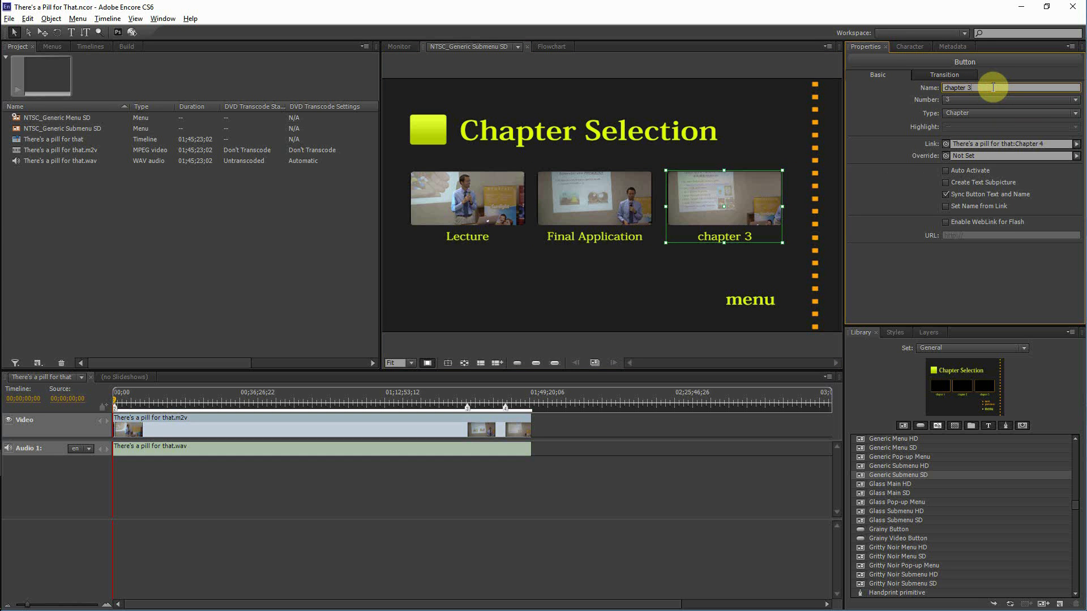
key(ctrl+a)
text(Q)
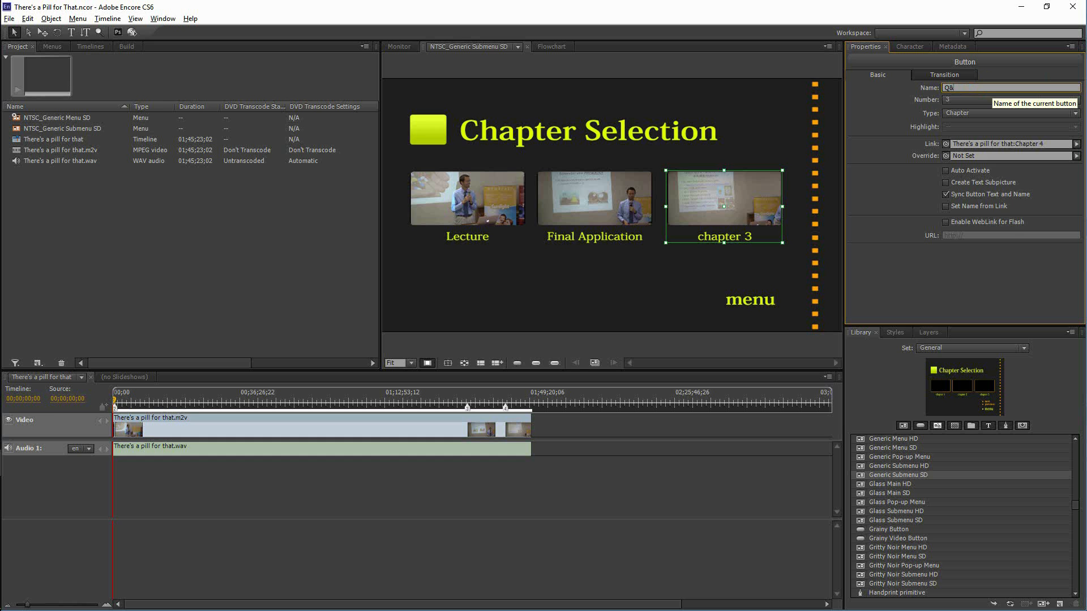
click(880, 196)
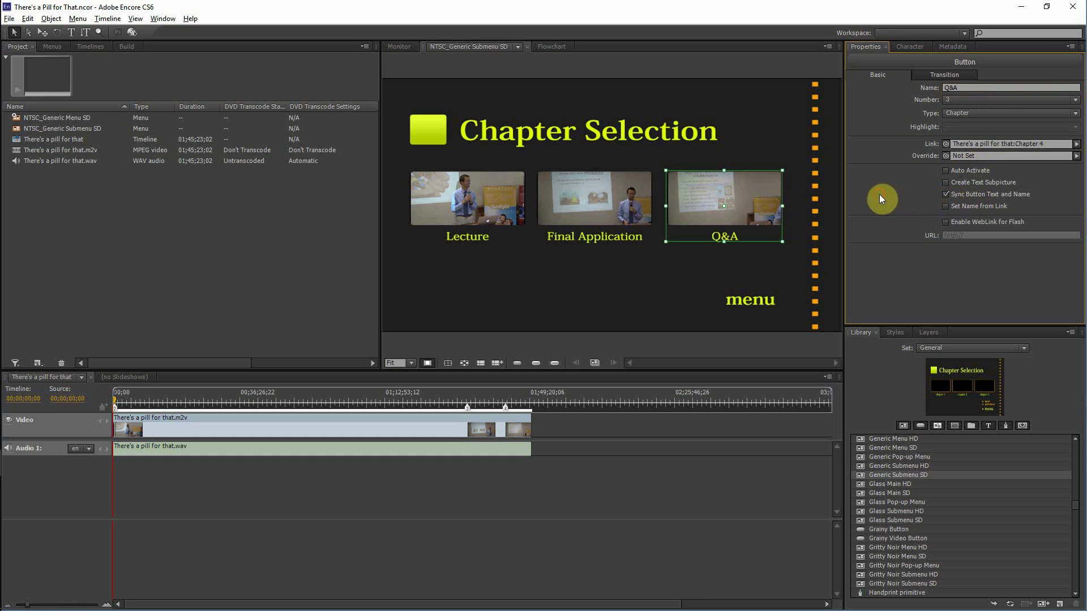
Save the project with the renamed chapter buttons.
click(279, 254)
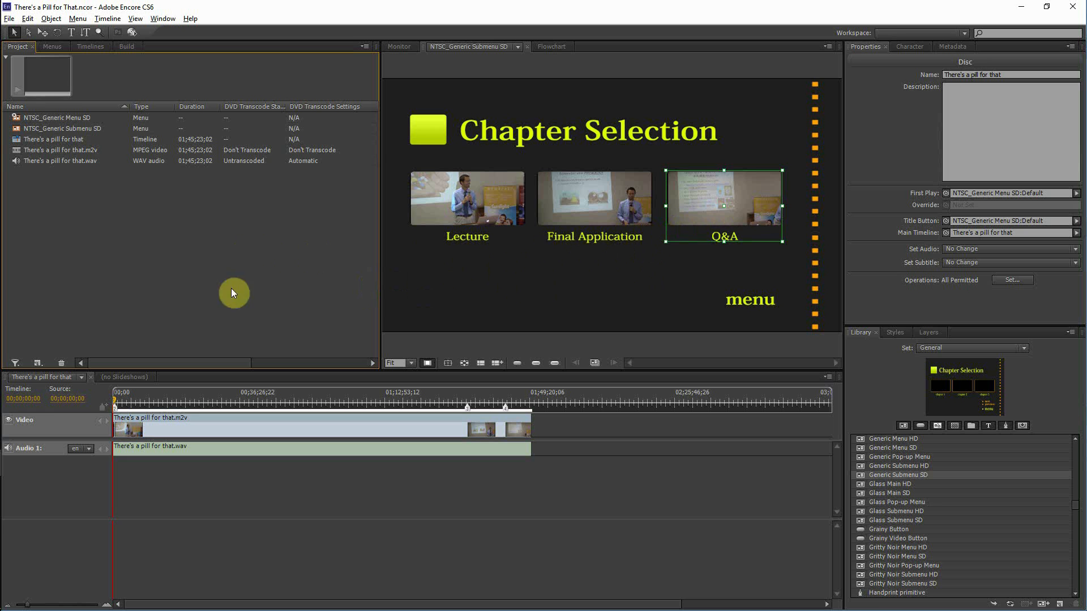
click(72, 120)
click(201, 280)
key(ctrl+s)
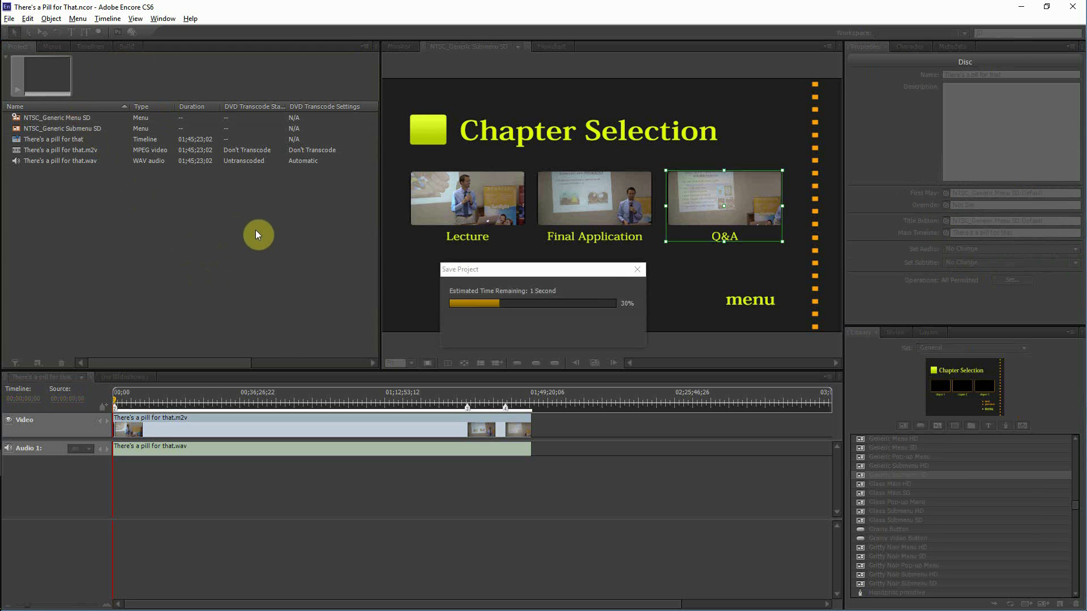
Run Check Project on the DVD build with all checks enabled, and close the check.
click(131, 44)
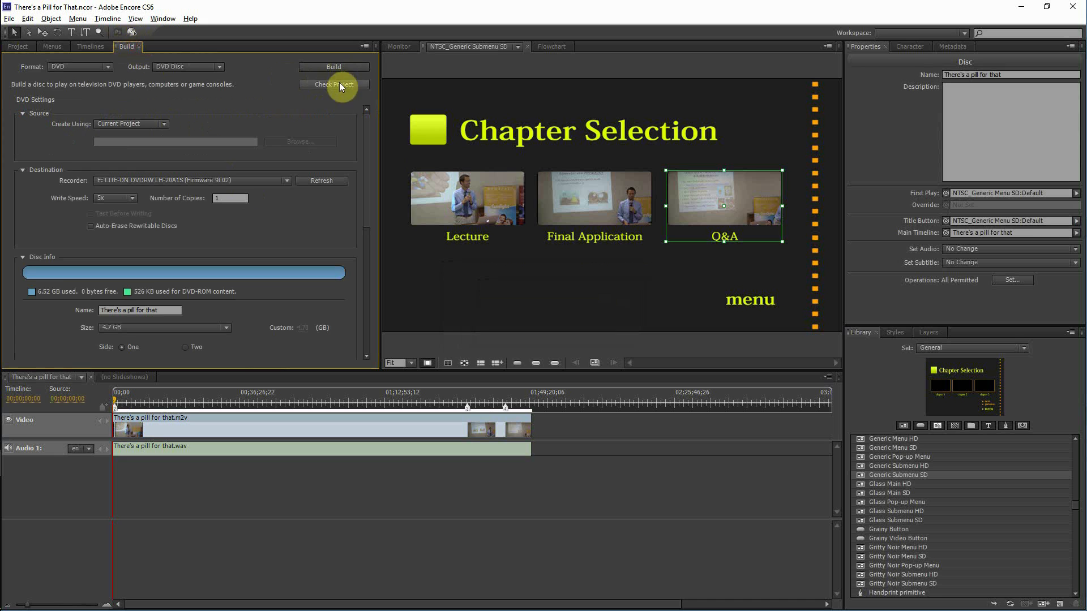
click(311, 87)
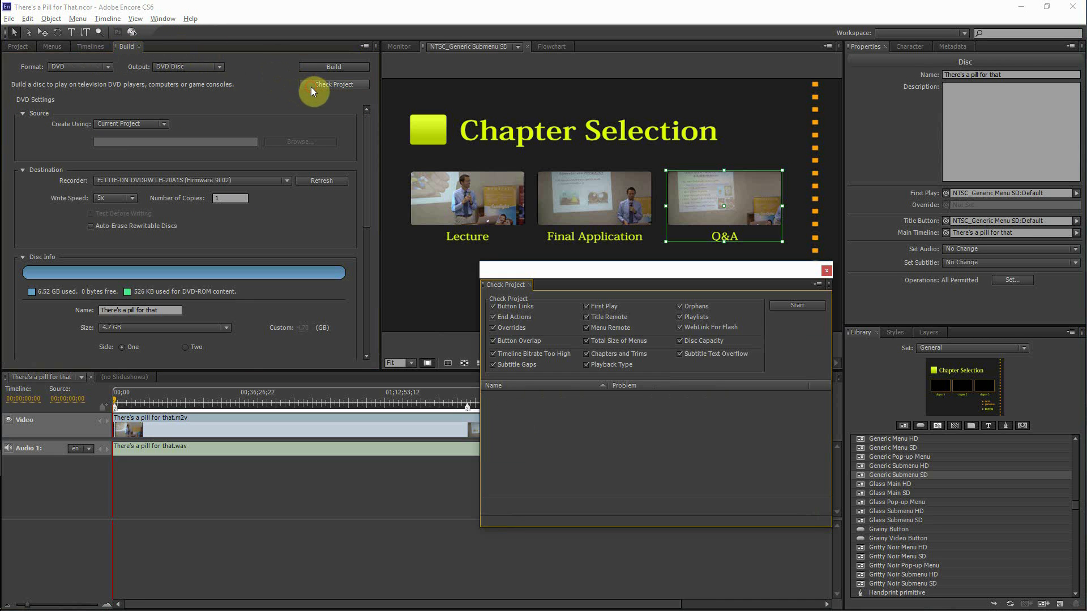
click(815, 306)
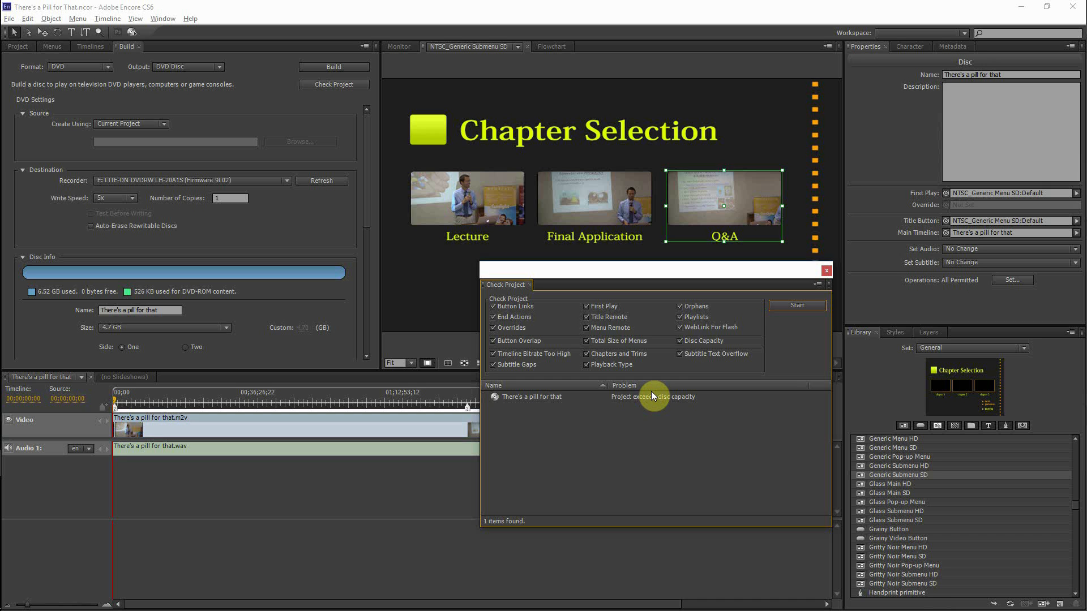
click(828, 270)
Set the build output to DVD Image with a disc size of 8.54 GB dual layer, and save the project.
click(209, 66)
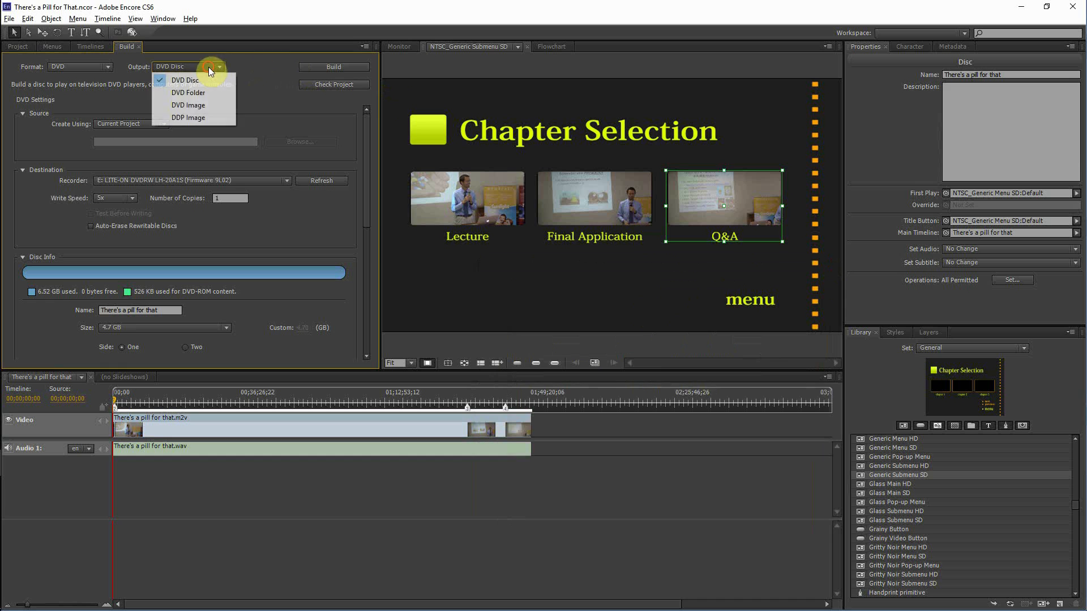
click(205, 105)
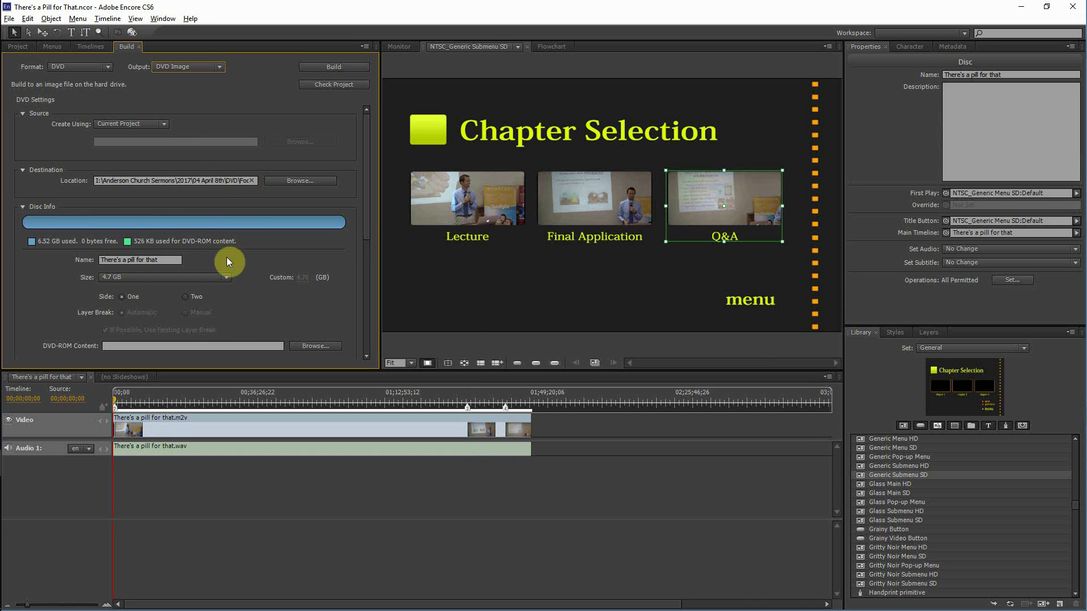
click(226, 277)
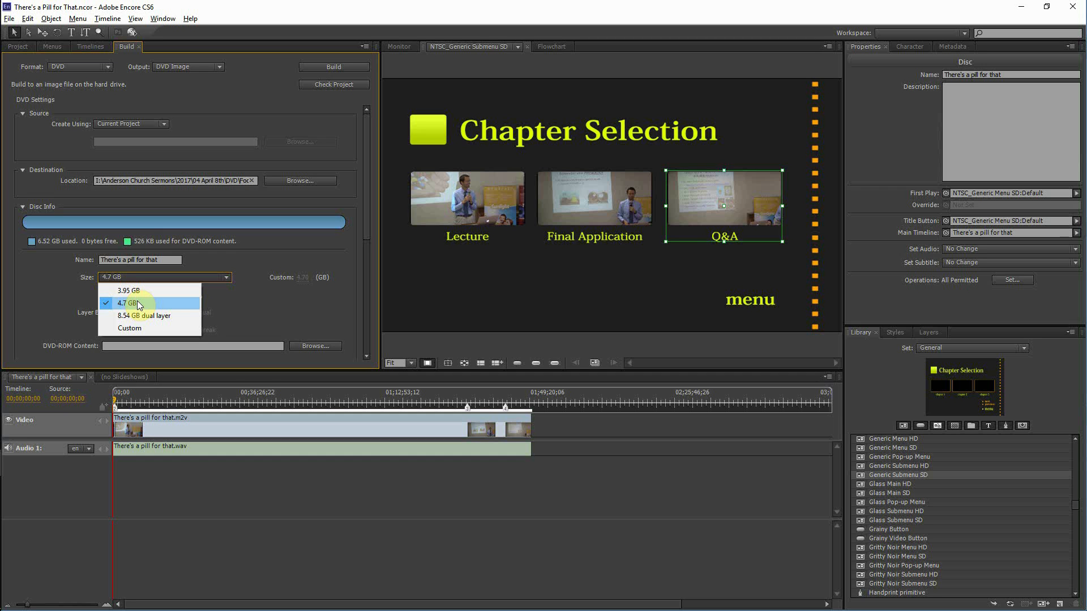
click(154, 331)
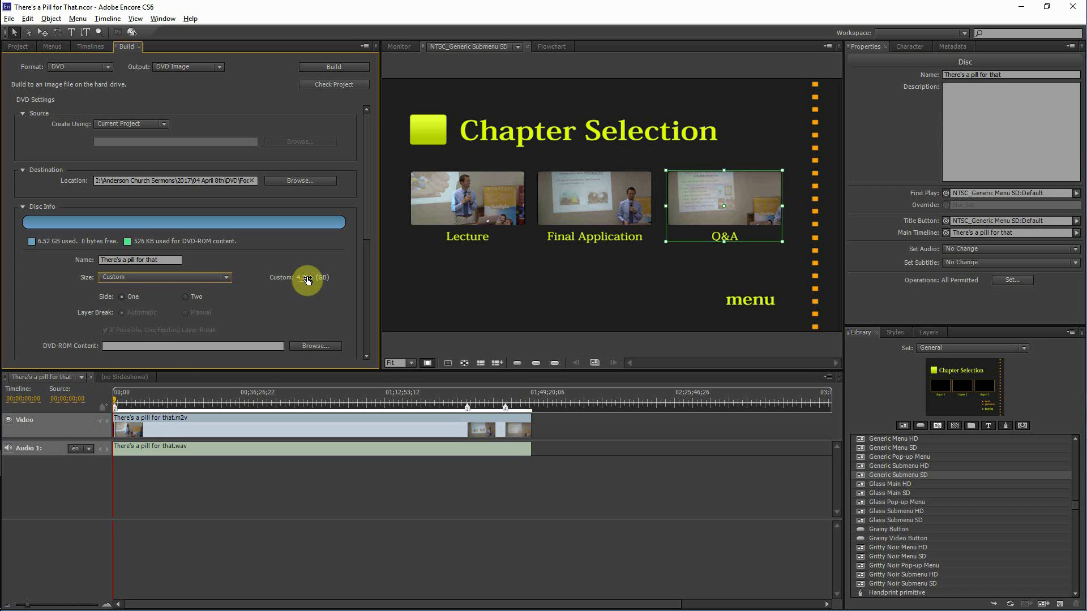
click(216, 277)
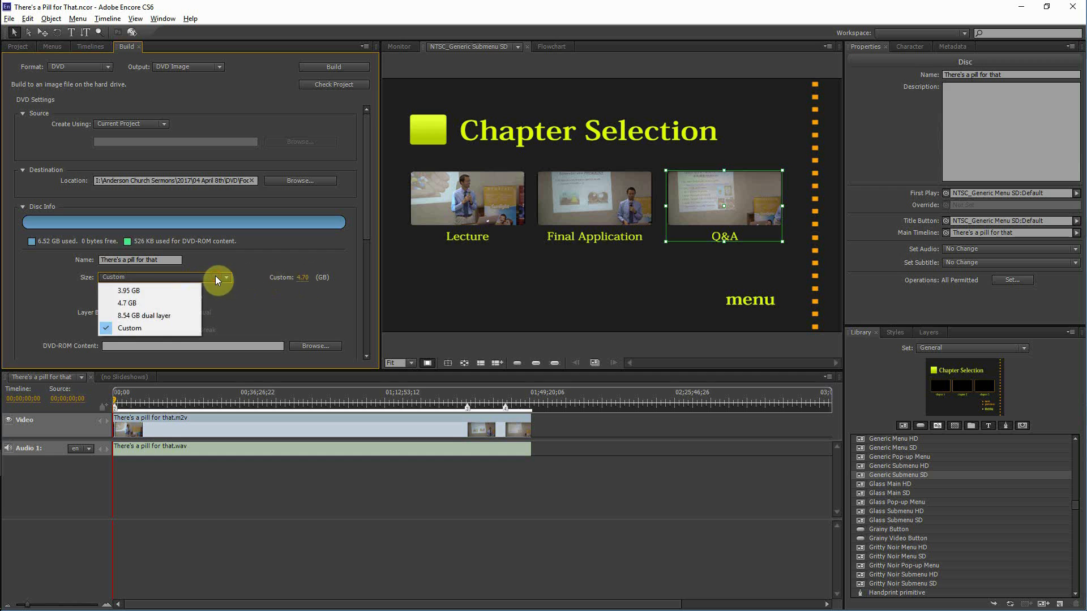
click(173, 314)
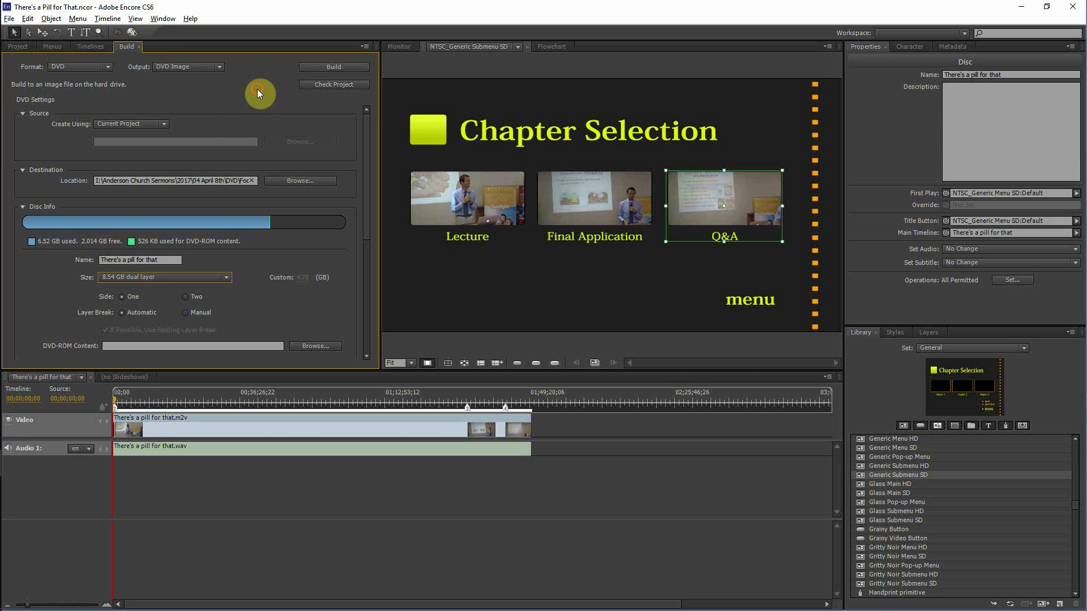
key(ctrl+s)
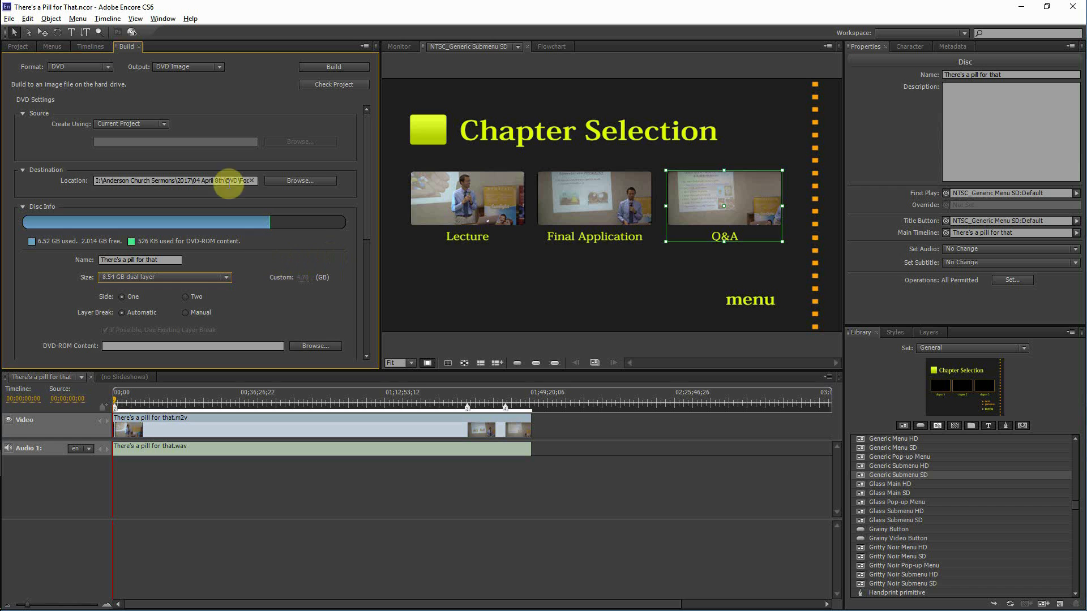
click(107, 68)
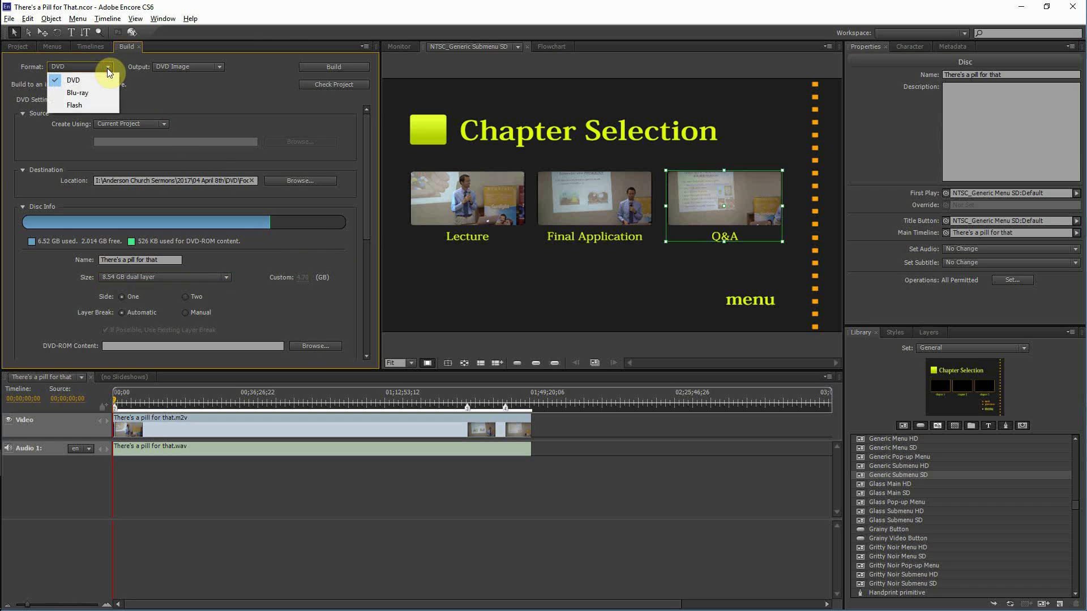
click(184, 103)
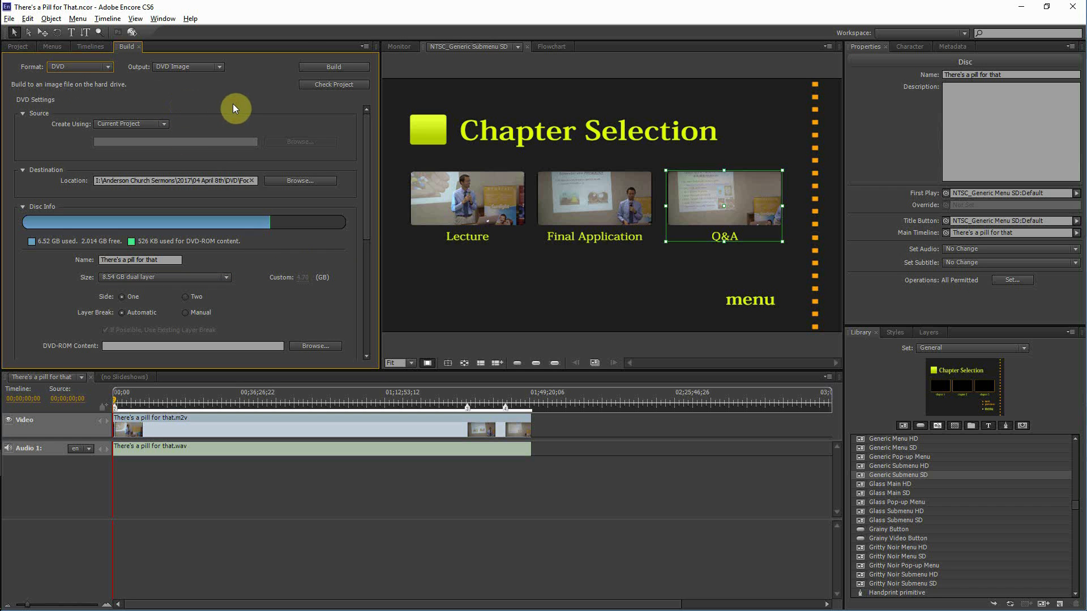
click(219, 66)
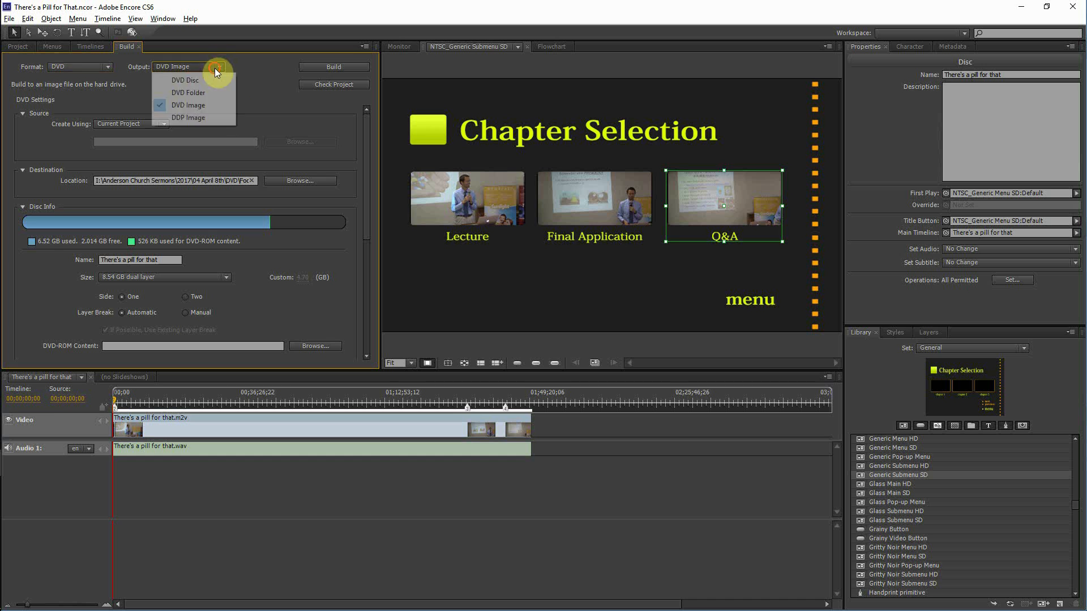
click(214, 82)
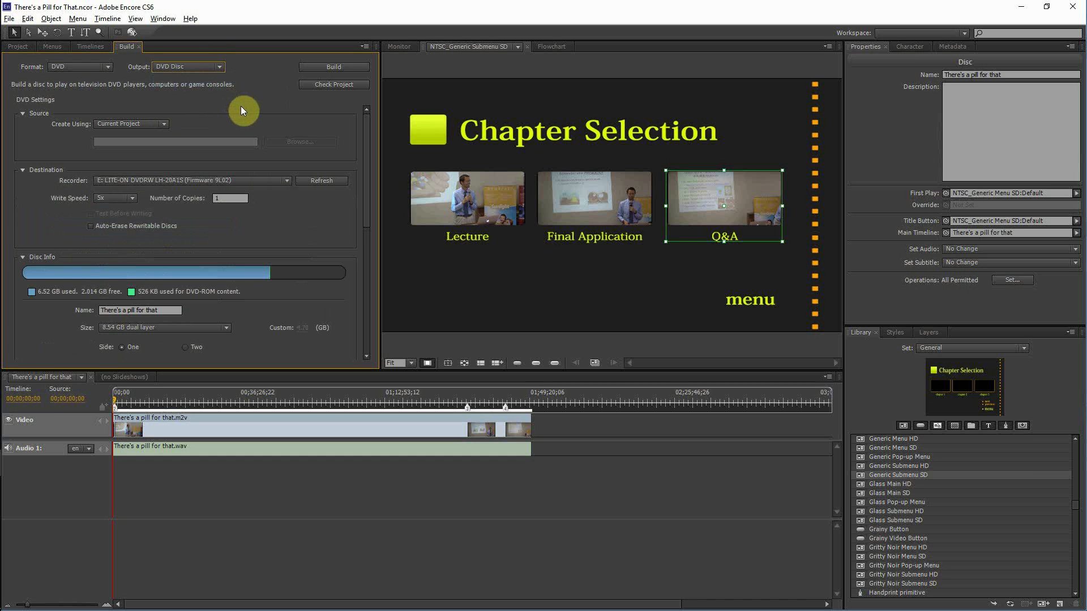
click(221, 70)
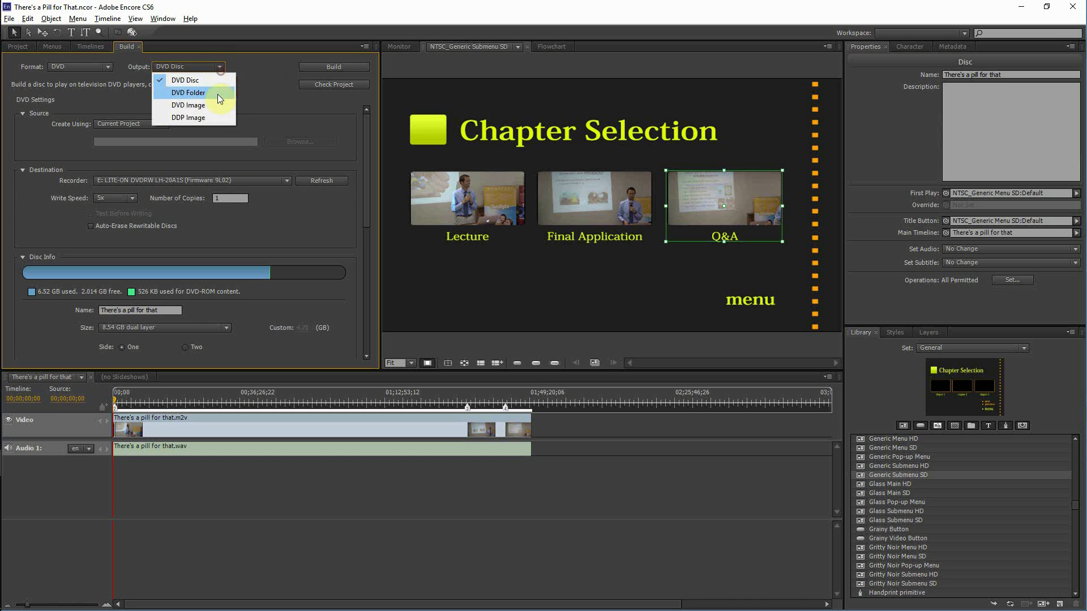
click(213, 107)
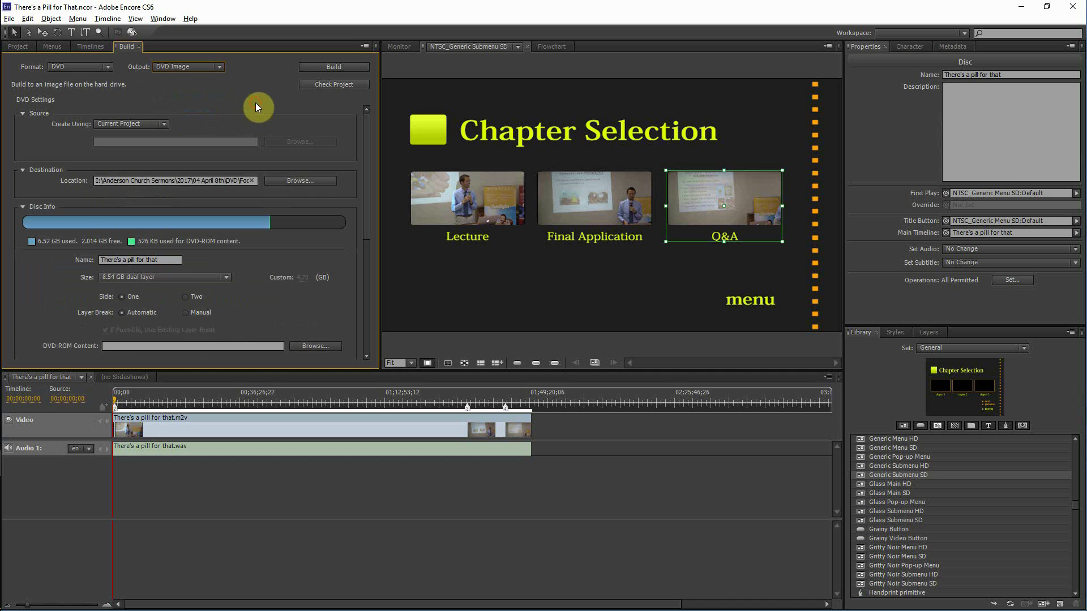
Run Check Project with all checks enabled, and close the check.
click(327, 89)
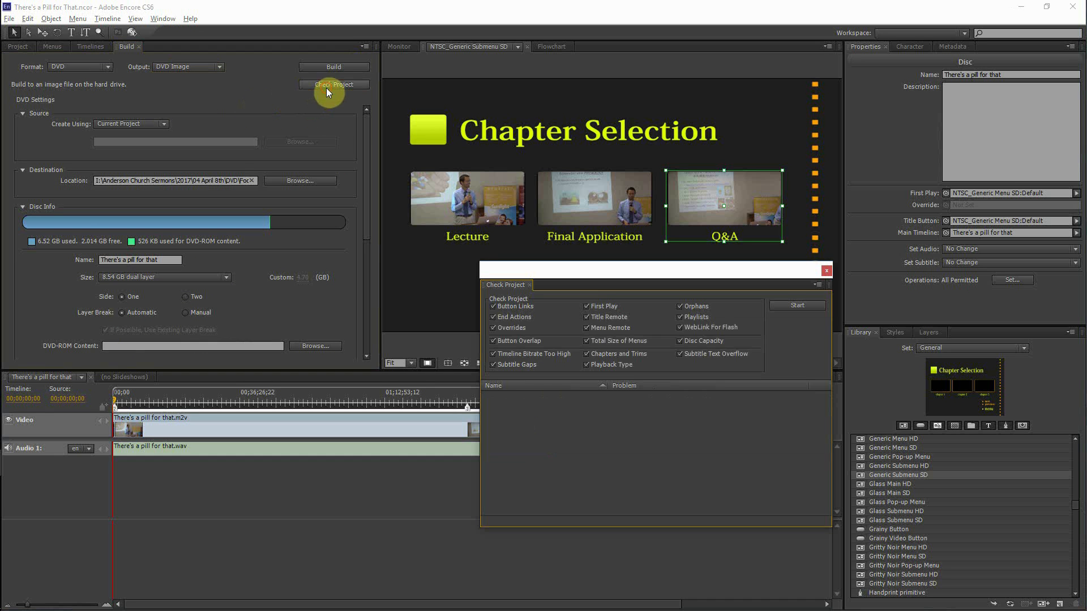
click(800, 305)
click(826, 272)
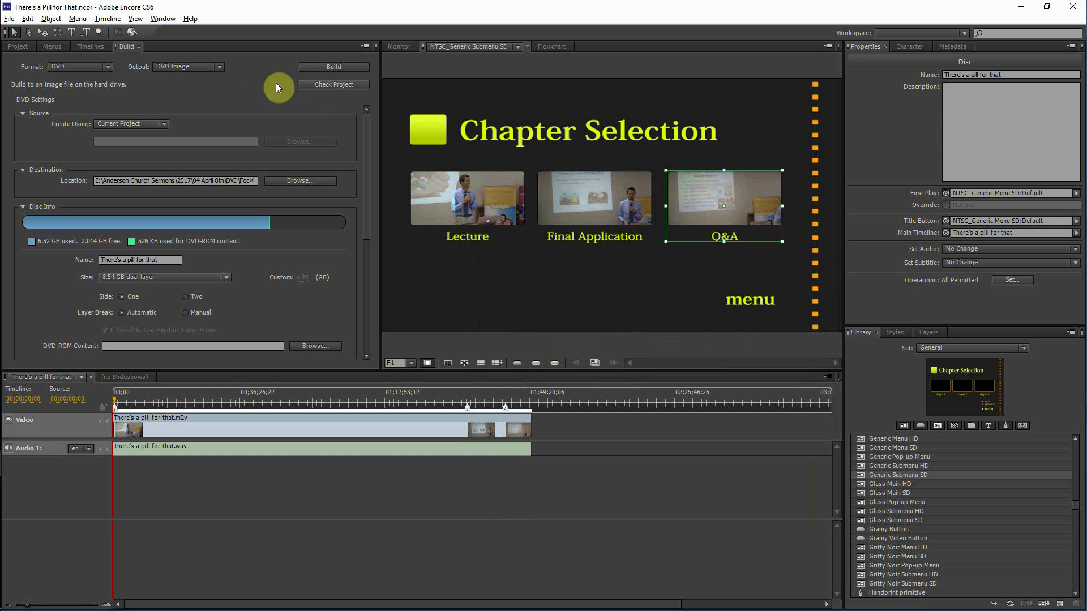
Open the main menu NTSC_Generic Menu SD from the project's assets for viewing.
click(17, 47)
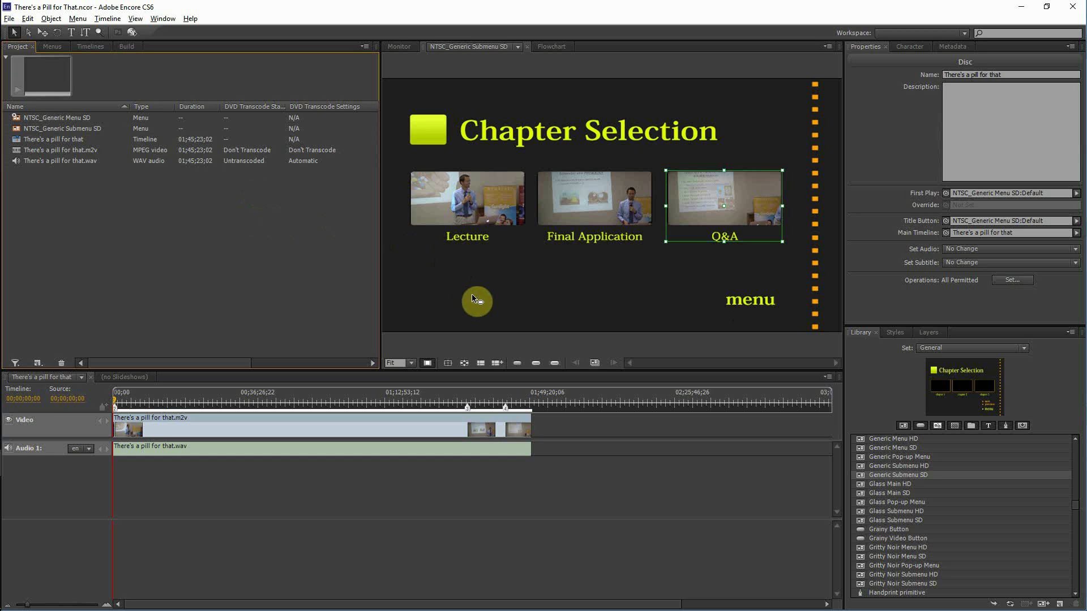
click(450, 295)
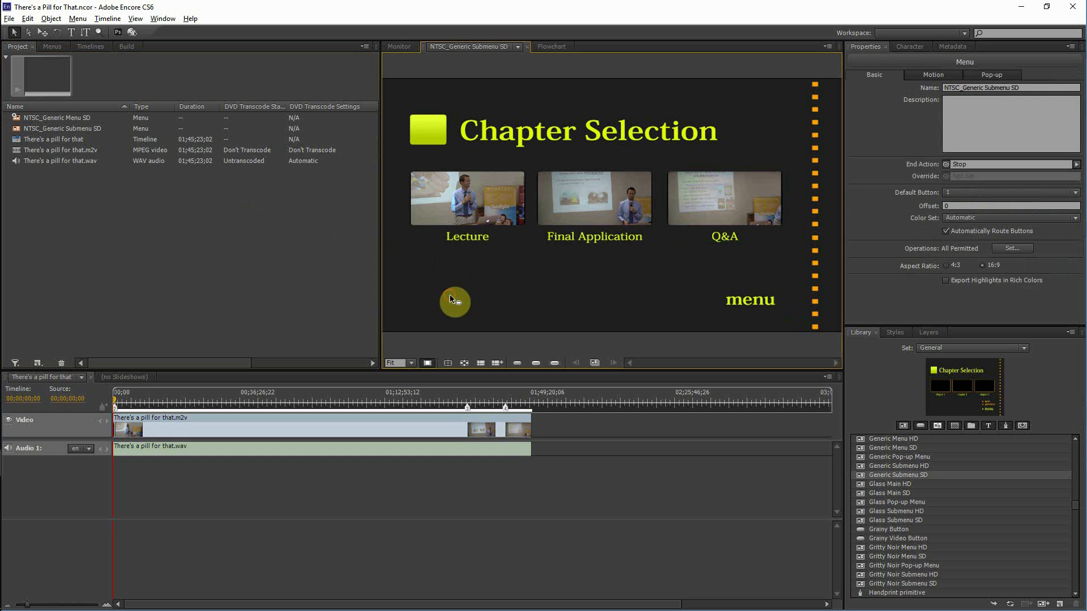
click(74, 120)
click(65, 130)
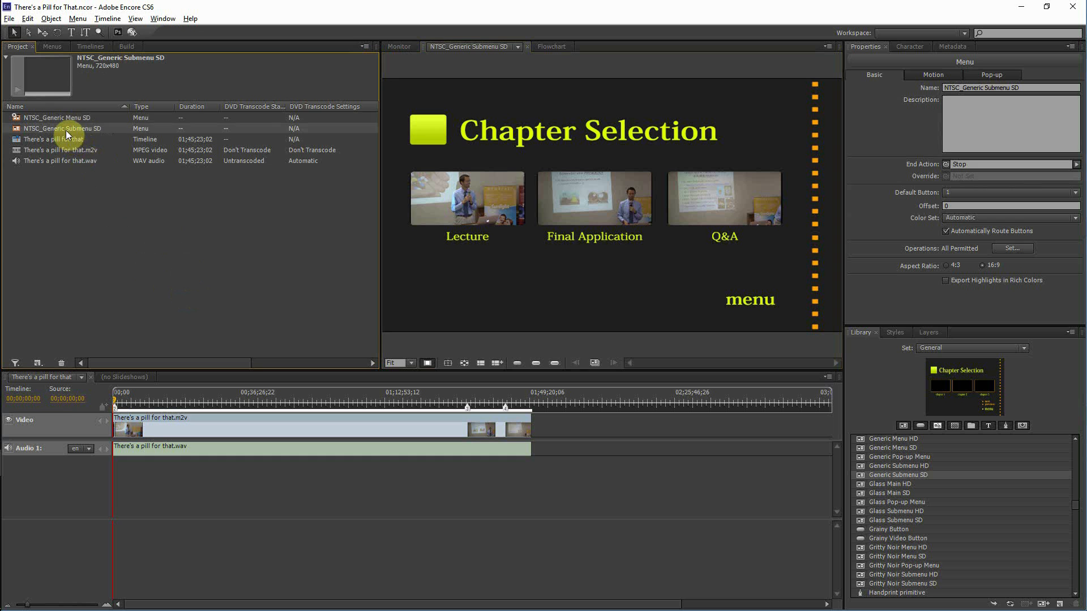
double_click(69, 120)
click(190, 264)
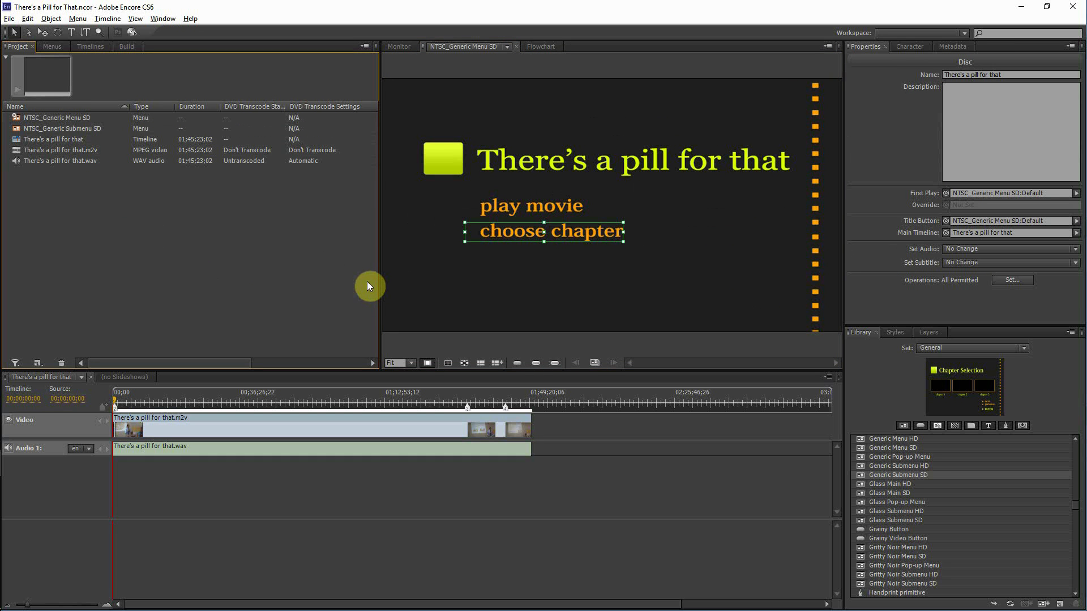
click(321, 283)
Preview the project from the main menu, follow the choose chapter link to the chapter selection, and close the preview.
click(132, 33)
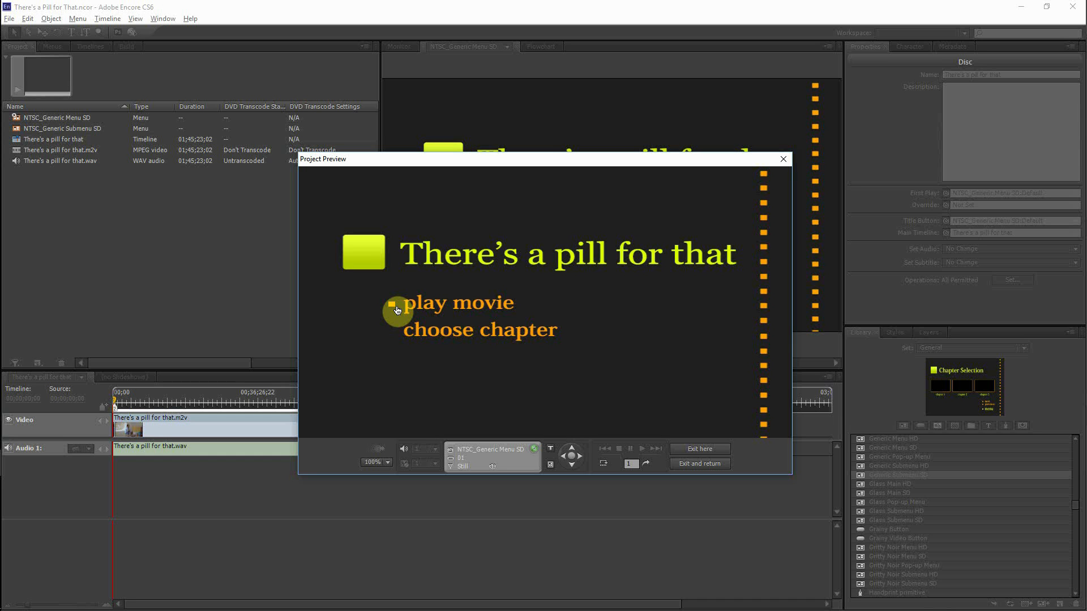
click(419, 336)
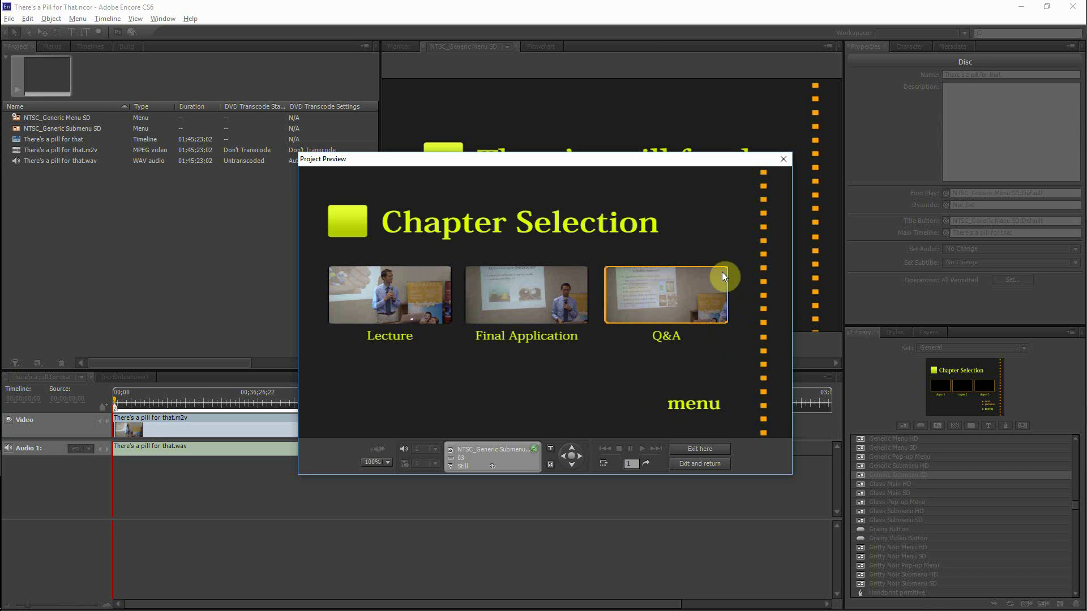
click(781, 161)
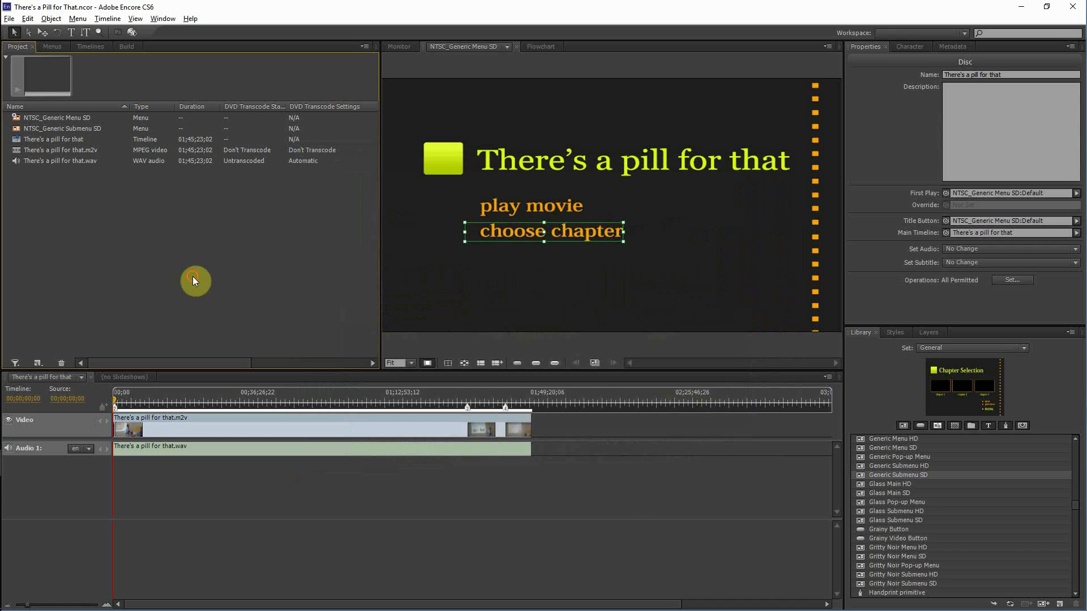
click(400, 343)
click(228, 258)
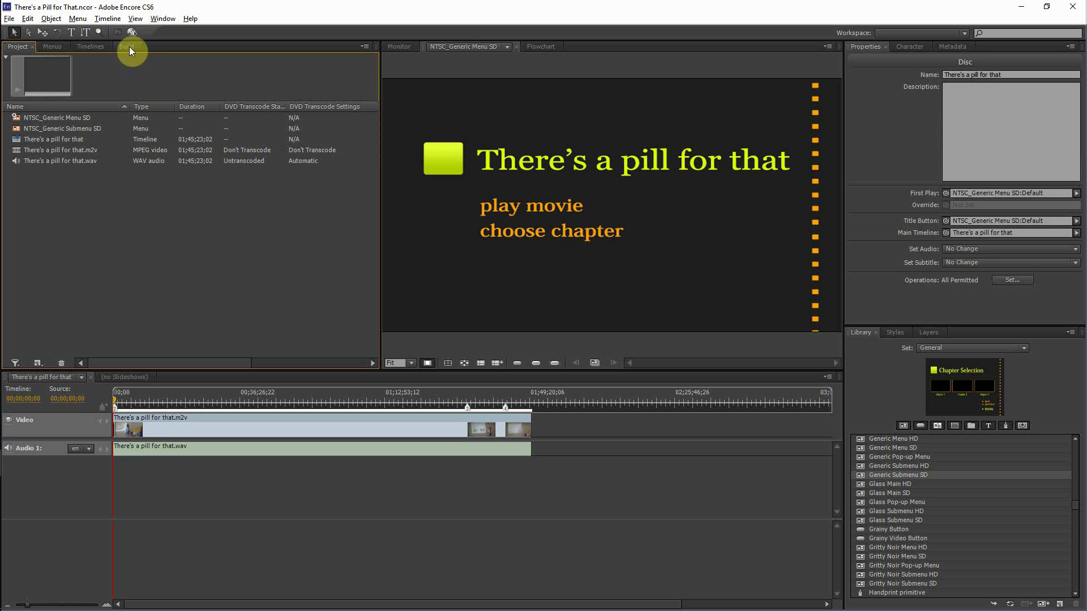
click(129, 46)
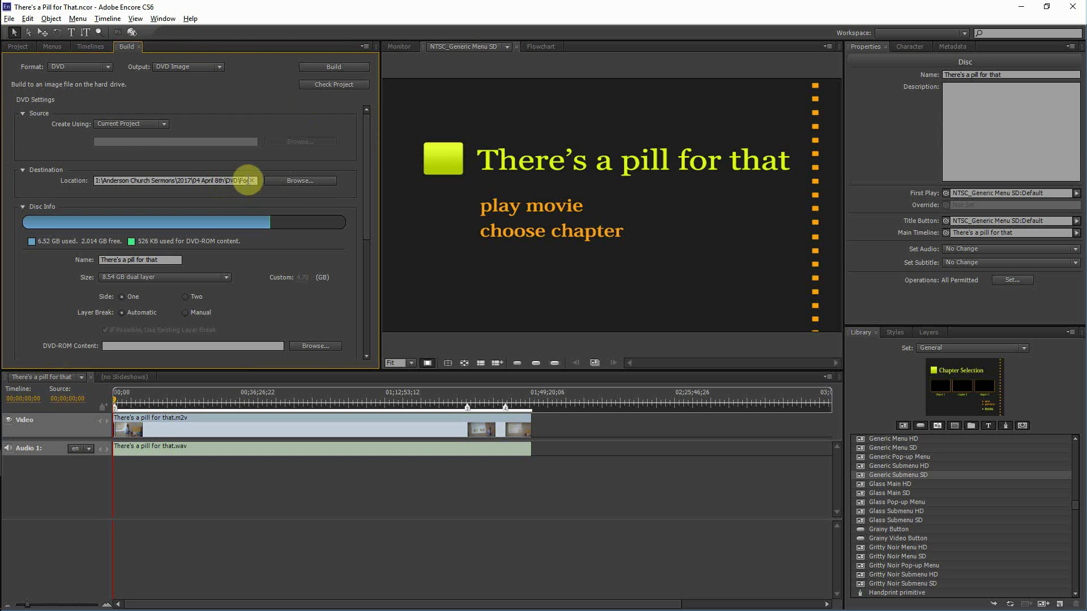
drag(247, 181, 233, 181)
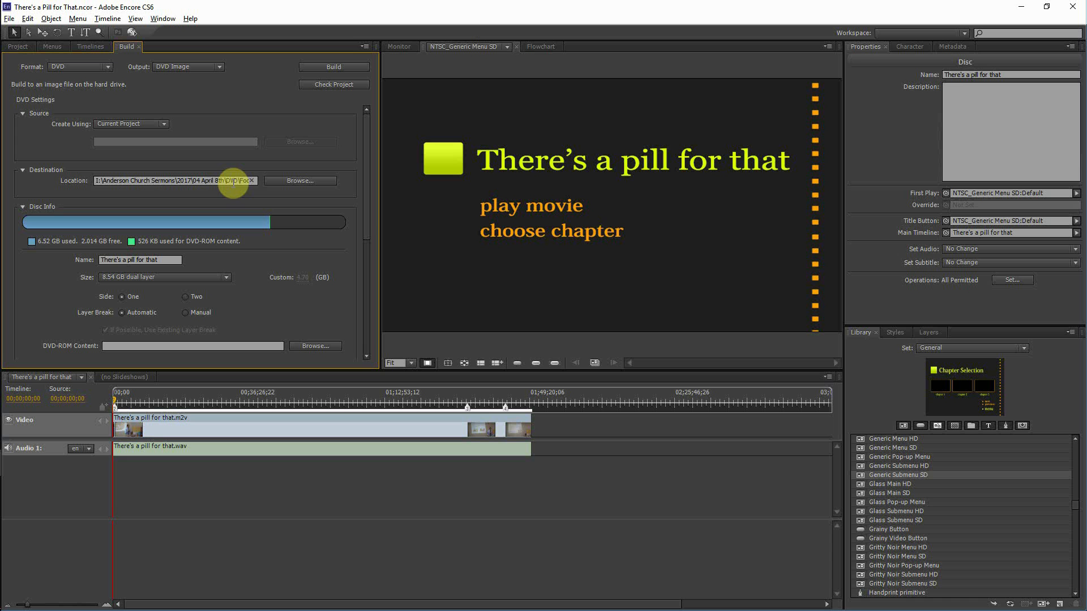
click(306, 181)
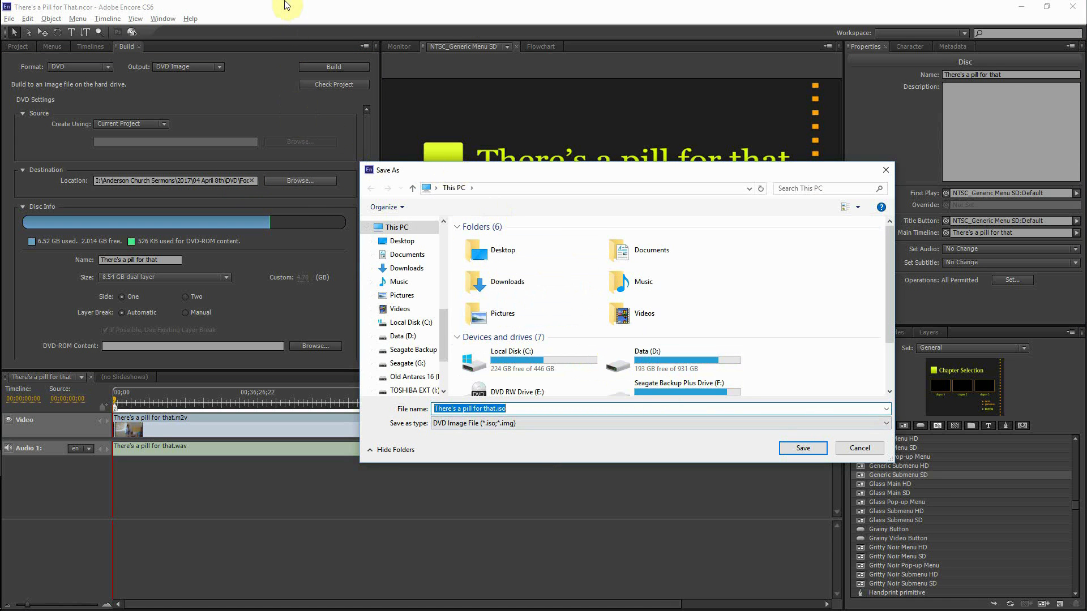
click(852, 447)
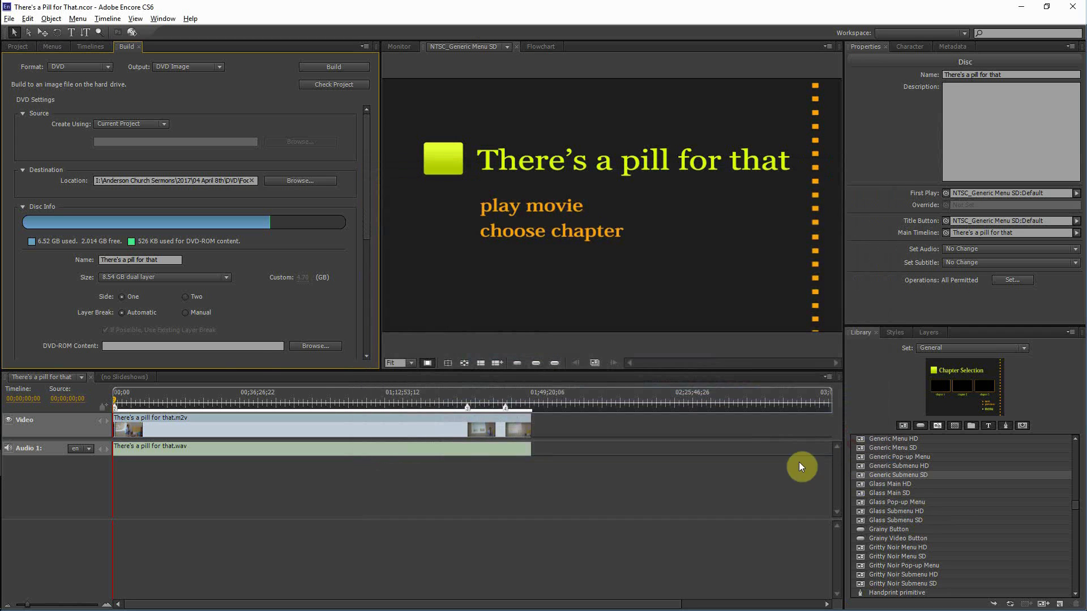
In File Explorer, copy the path of the DVD folder inside 03 March 19th (Dinner with the Doctor), and return to Encore.
key(alt+Tab)
key(alt+Tab)
key(alt+Tab)
key(alt+Tab)
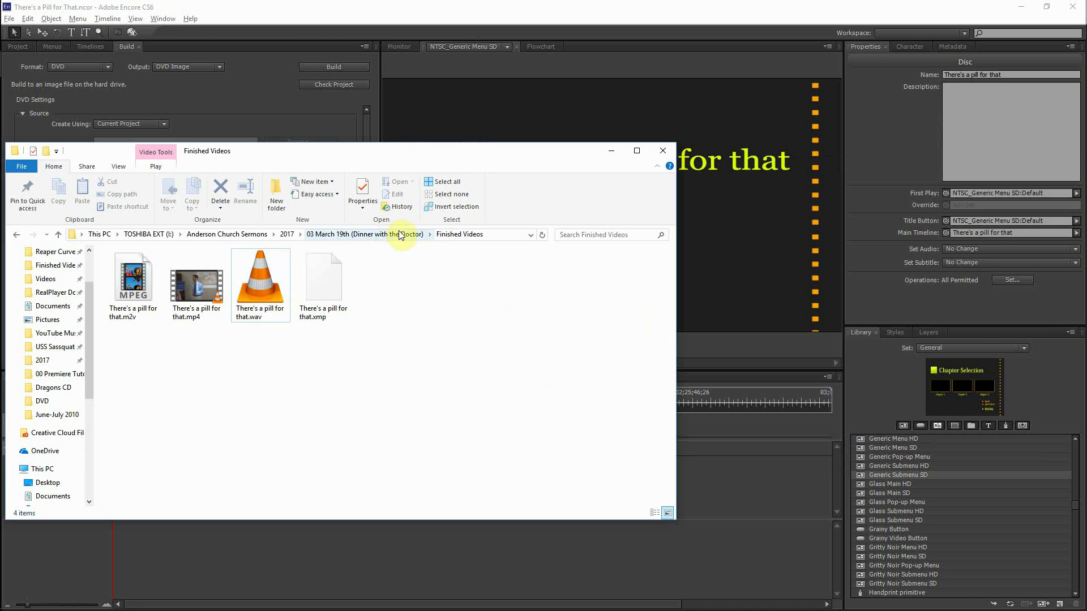
click(391, 234)
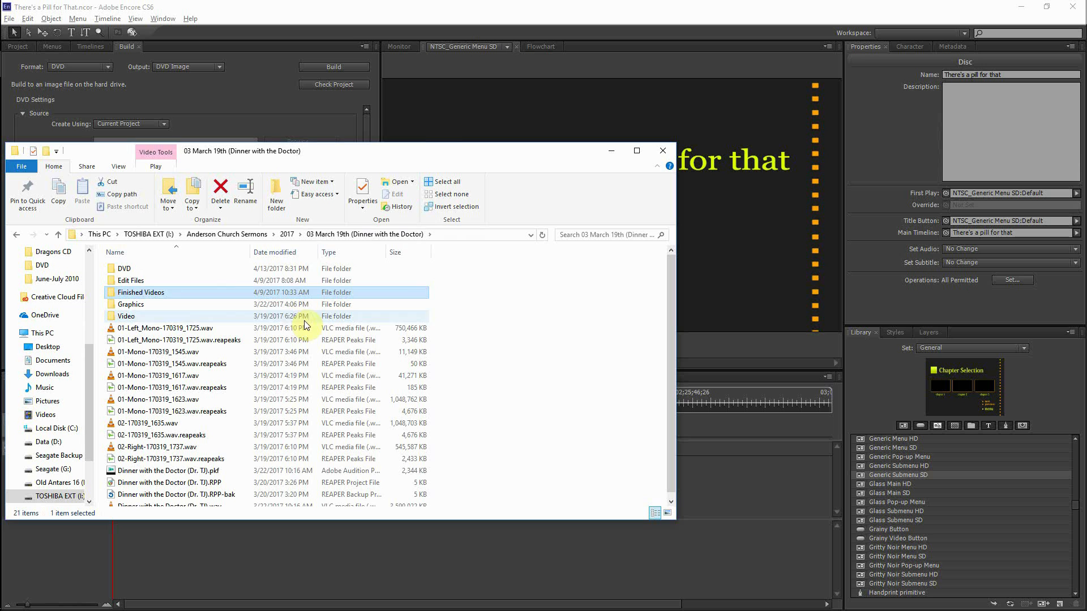
double_click(136, 270)
click(495, 237)
key(ctrl+c)
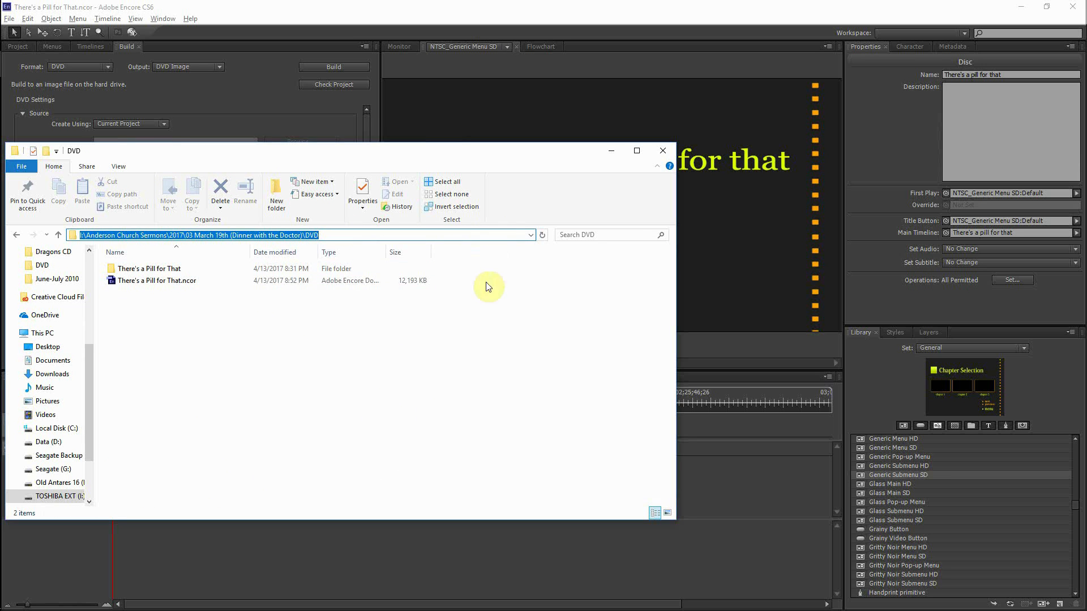
click(419, 414)
click(234, 11)
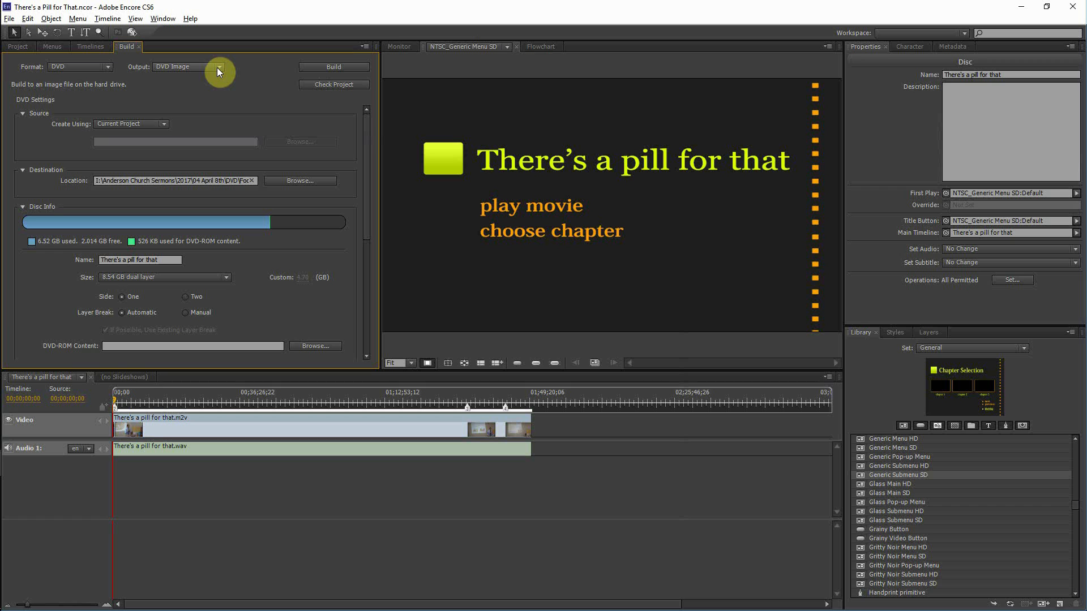
Run the project check once more on the DVD image build, and close it.
click(329, 85)
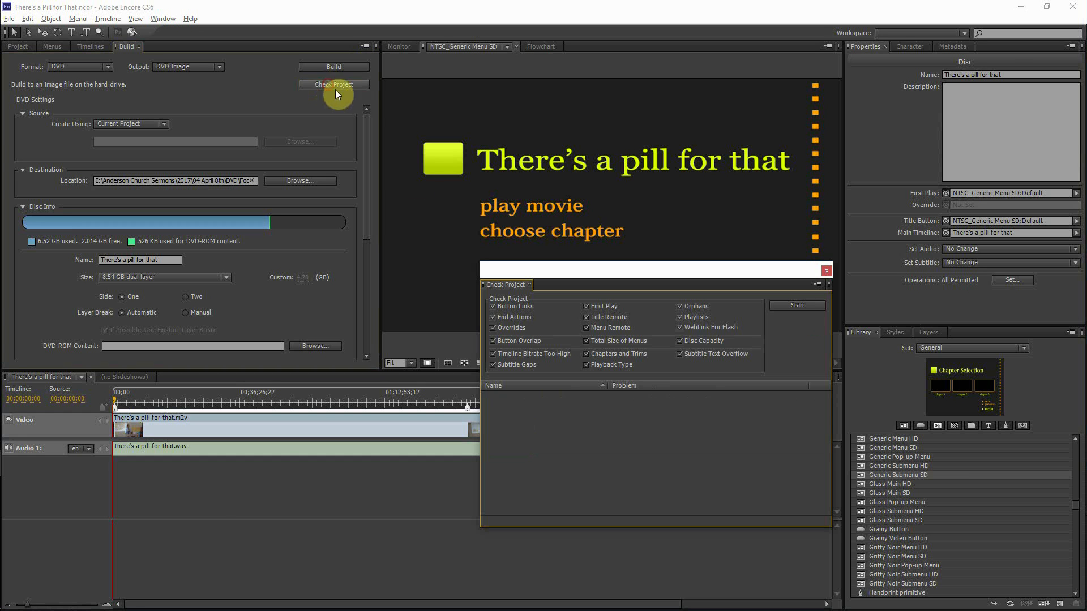
click(807, 307)
click(827, 272)
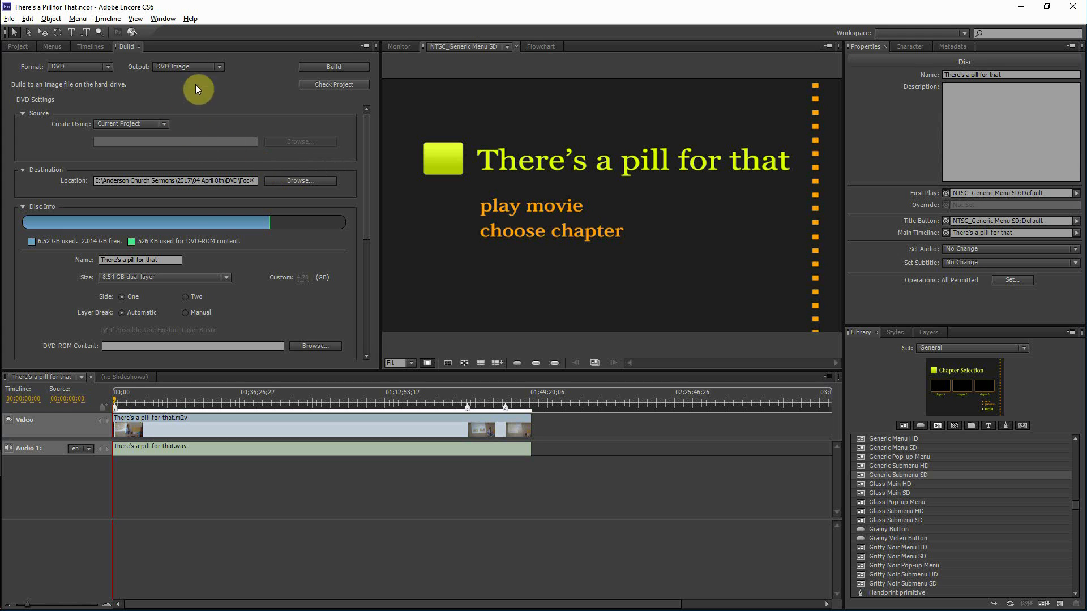
Set the image destination to There's a pill for that.iso in the copied 03 March 19th (Dinner with the Doctor)\DVD folder, and start the build.
click(295, 180)
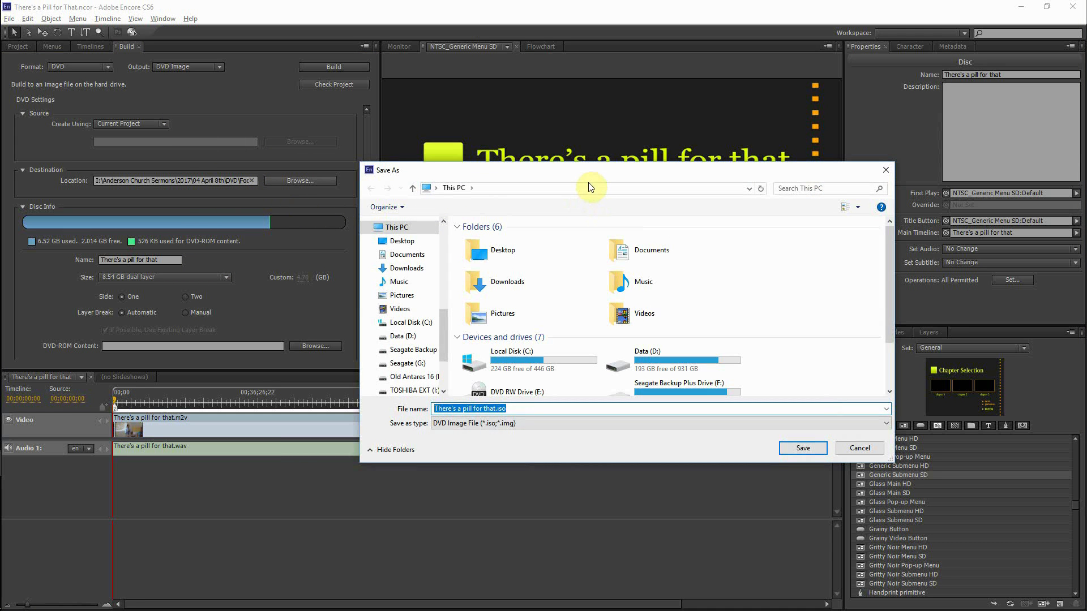
click(587, 186)
key(ctrl+v)
key(Return)
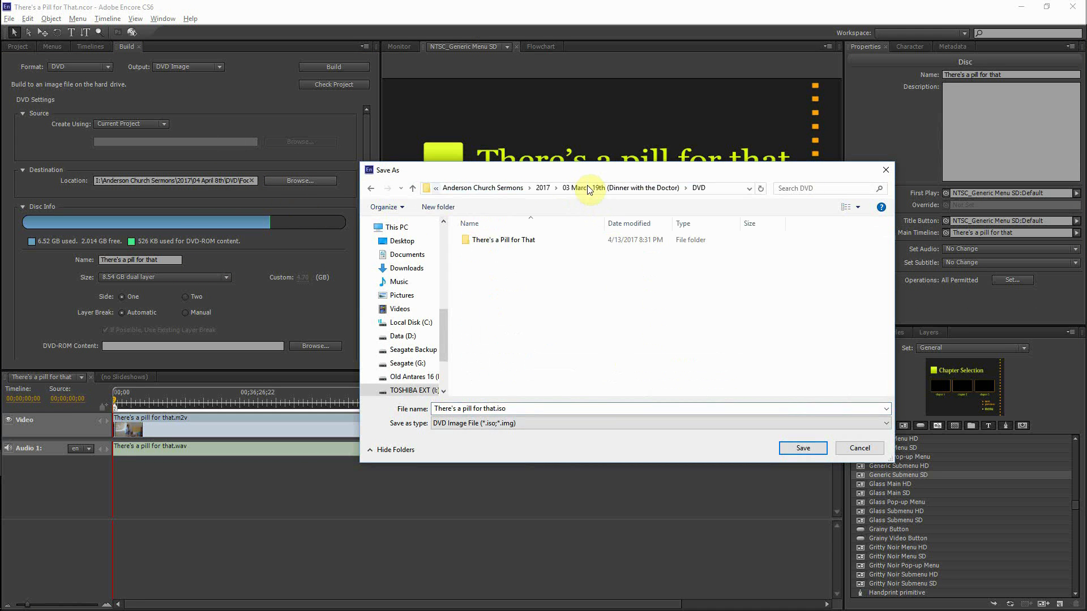
click(803, 447)
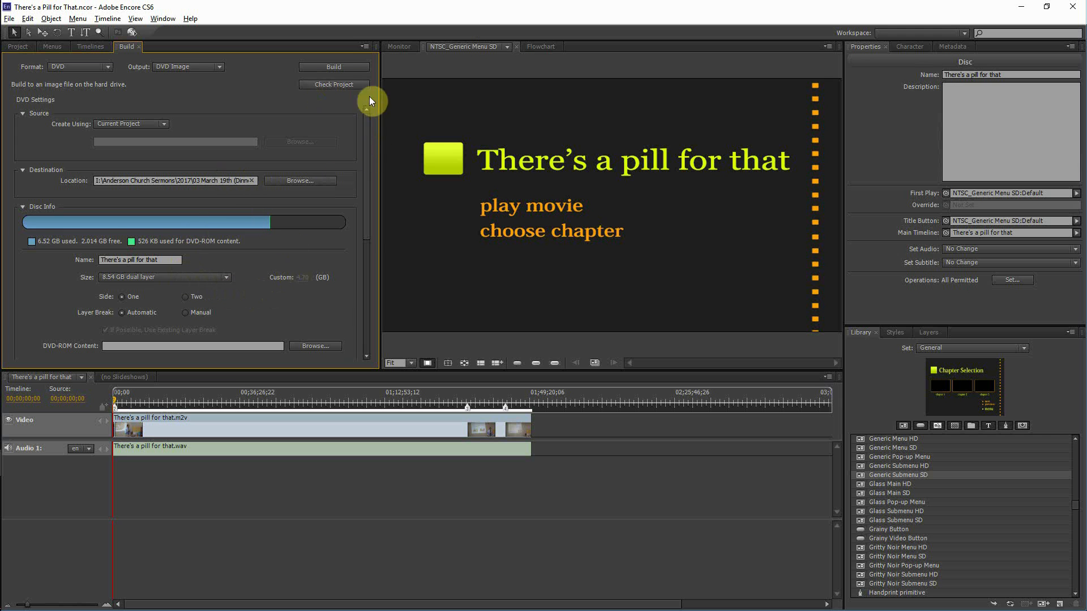
click(338, 66)
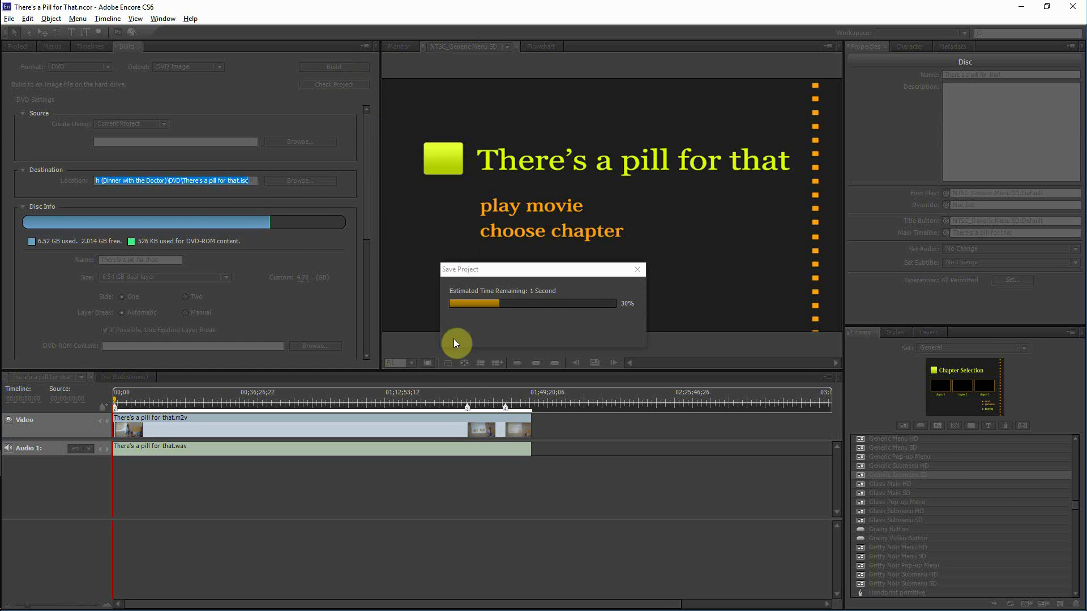